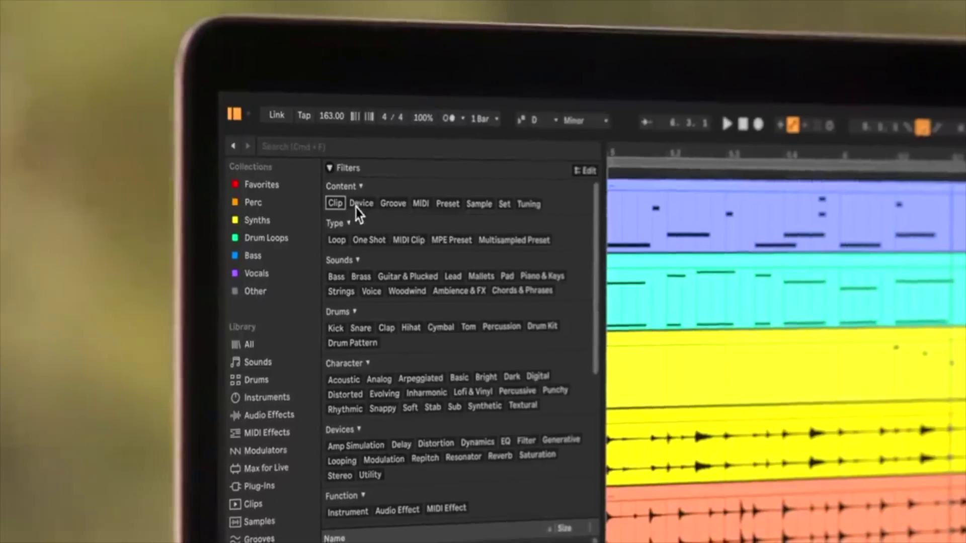
Filter the library browser to show clips, narrowed to bass sounds.
click(335, 197)
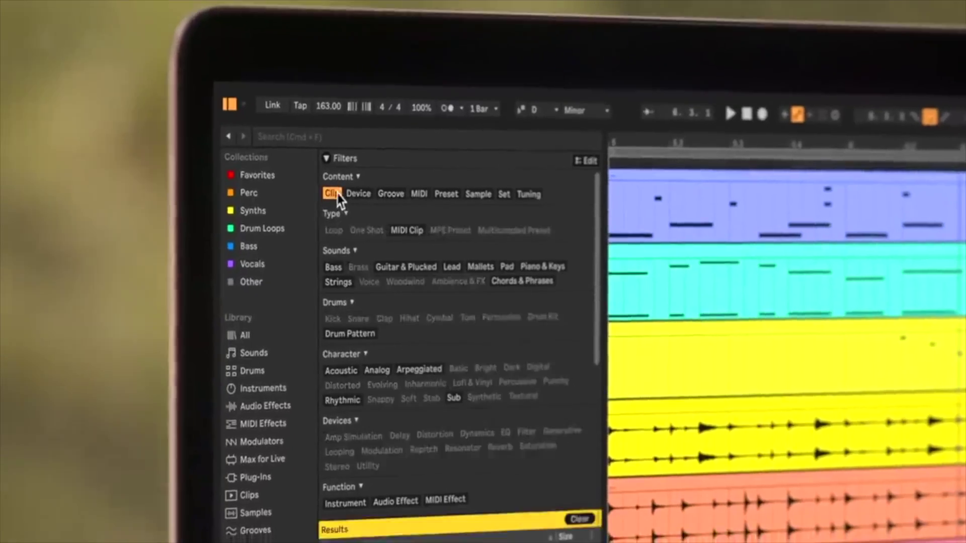
click(333, 267)
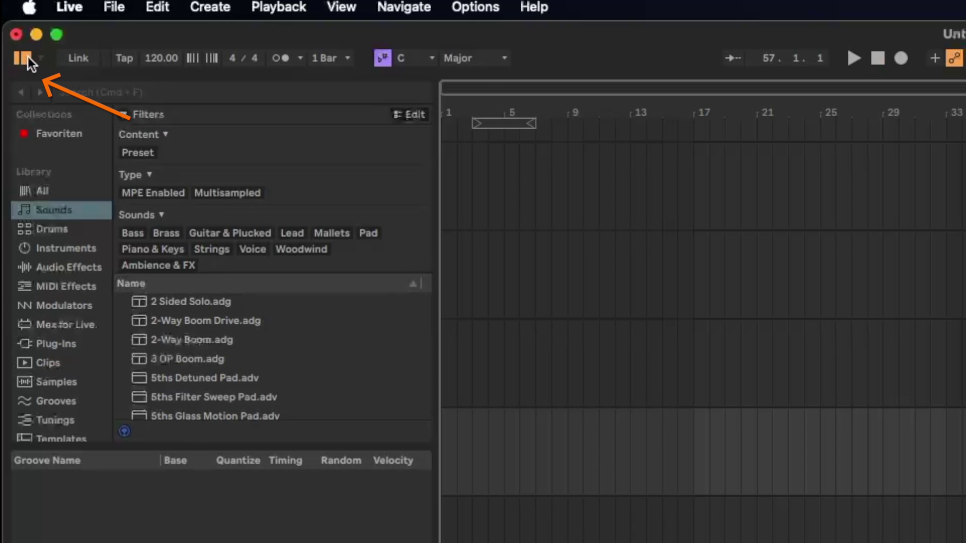
Hide the library browser to widen the arrangement.
click(28, 57)
click(28, 57)
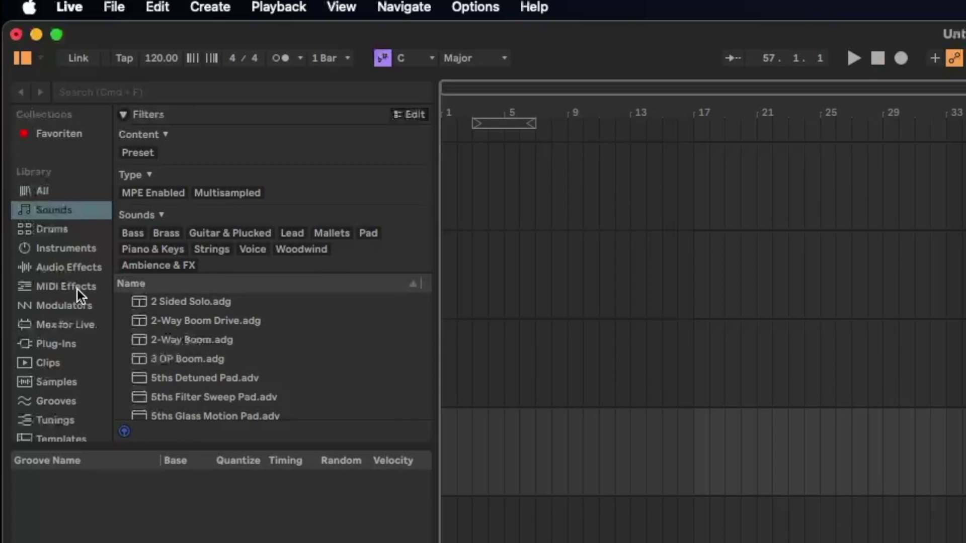
click(26, 56)
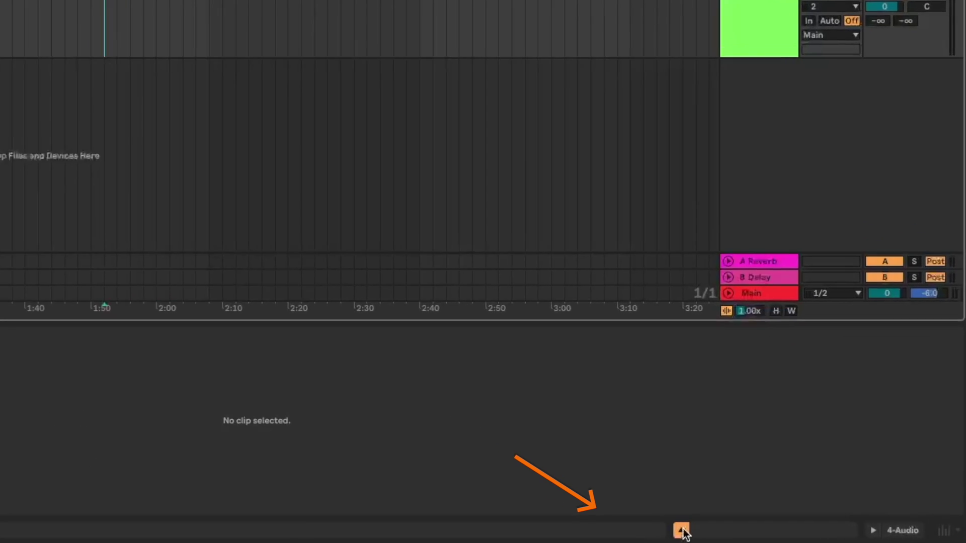
Try the detail and info panel toggles, then close the clip detail area.
click(626, 528)
click(626, 529)
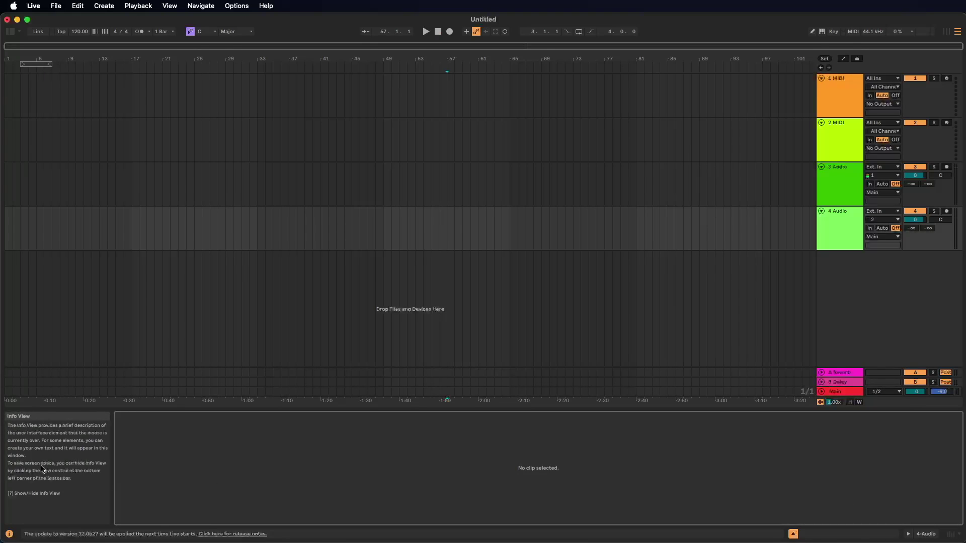
click(9, 535)
click(10, 535)
click(9, 535)
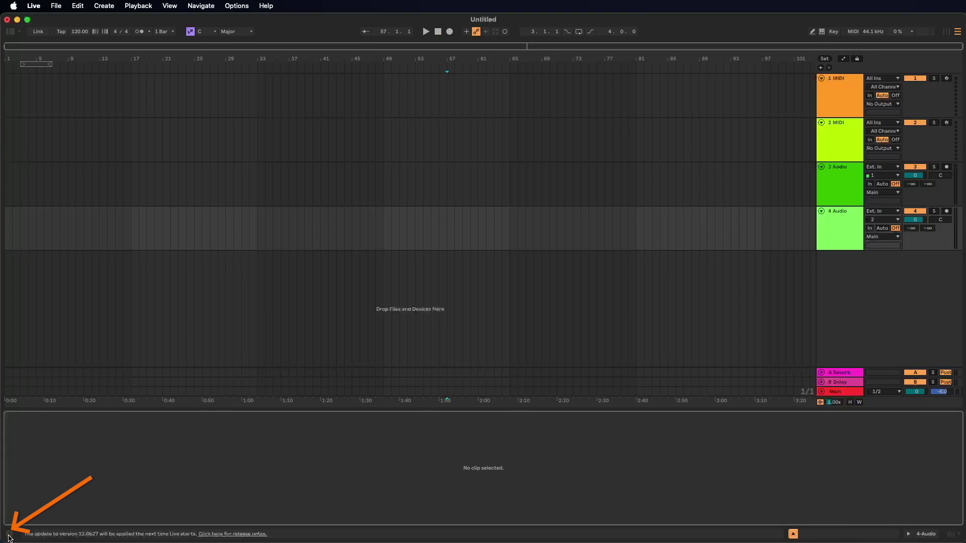
click(9, 535)
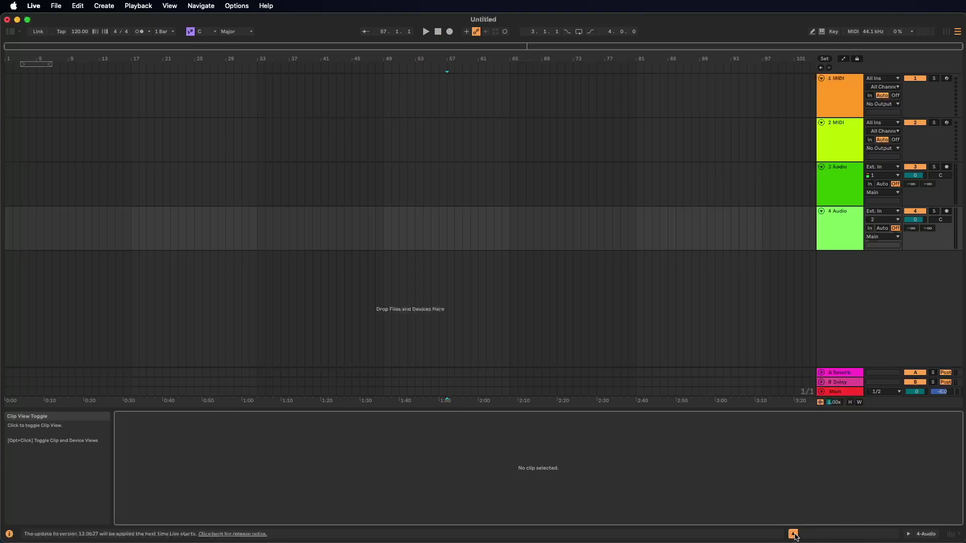
click(793, 534)
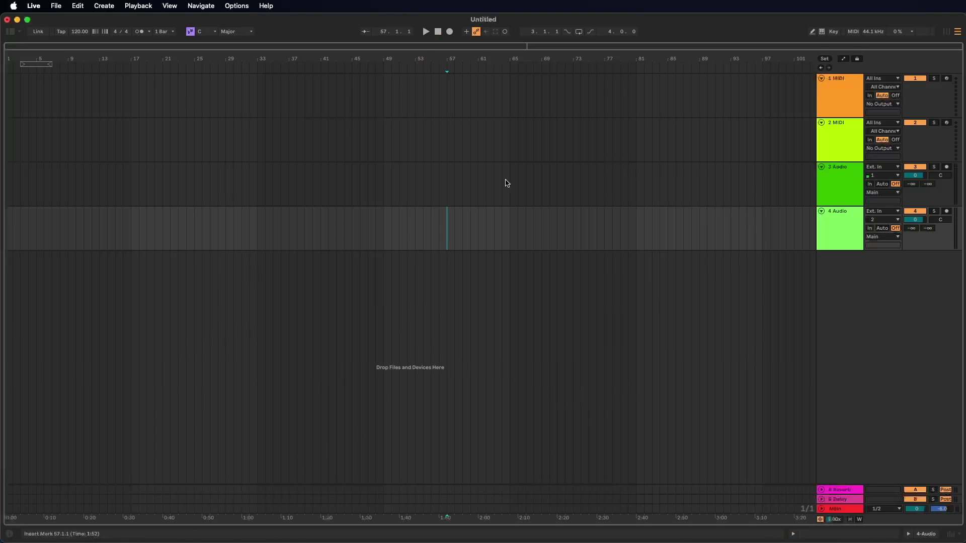
Play with the metronome on, drag the tempo to 128 BPM, and stop at bar 23.
click(426, 32)
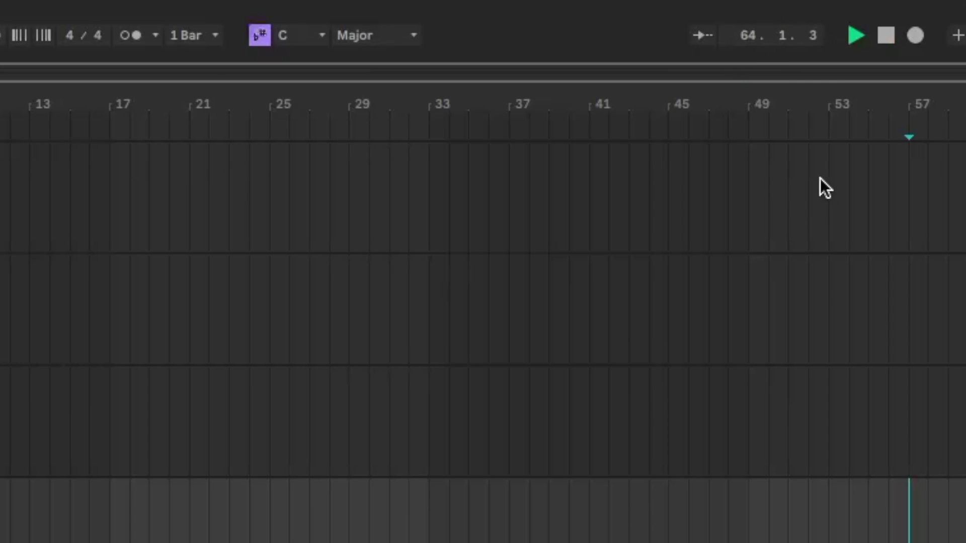
click(134, 37)
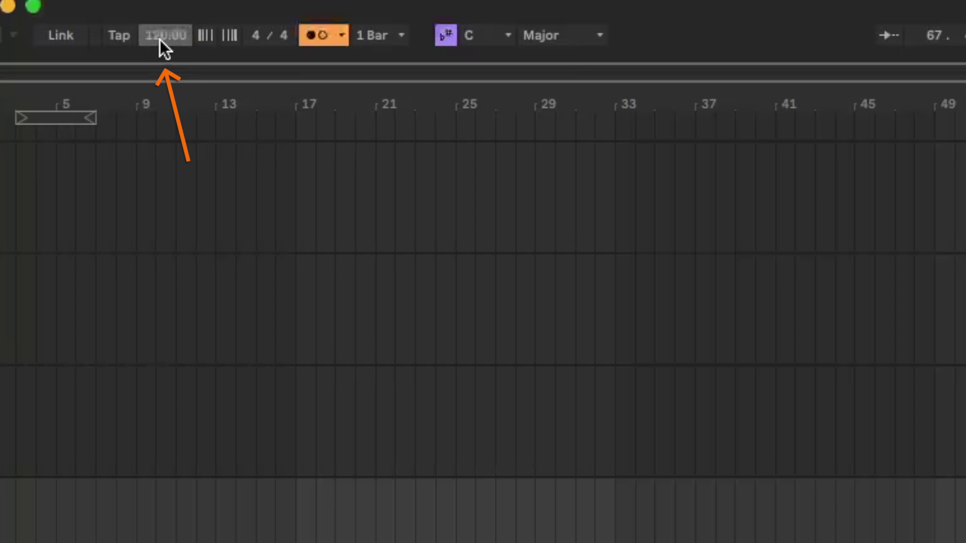
drag(160, 40, 160, 55)
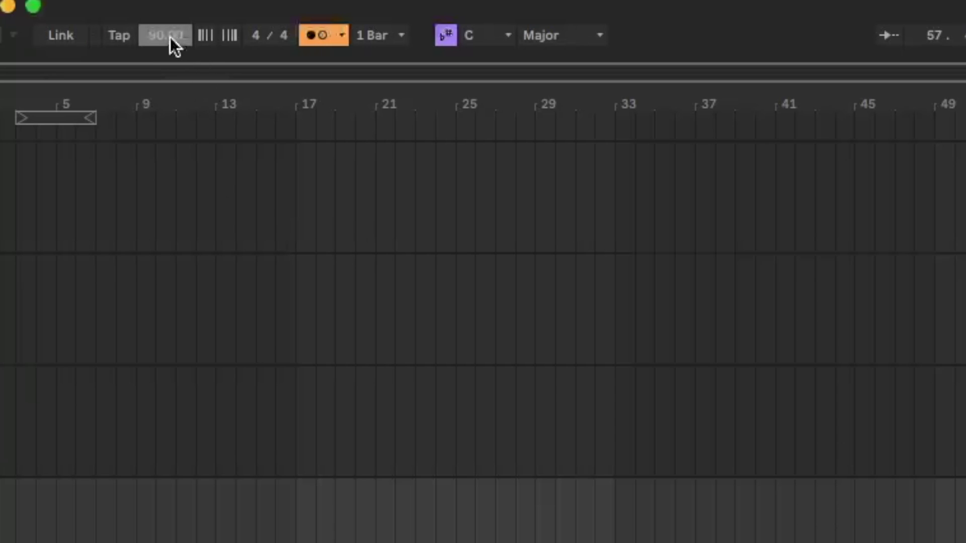
drag(159, 41, 158, 27)
drag(161, 41, 161, 32)
drag(167, 38, 167, 45)
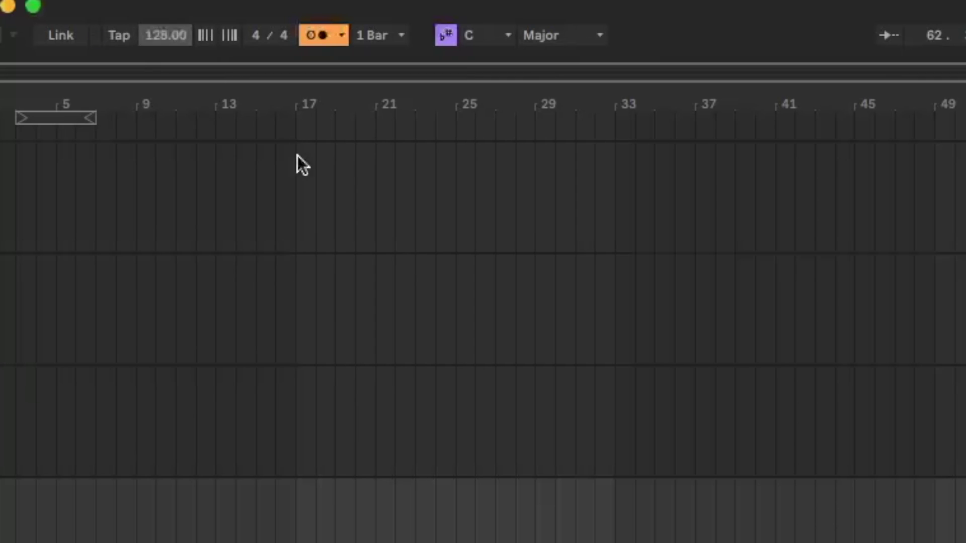
click(415, 186)
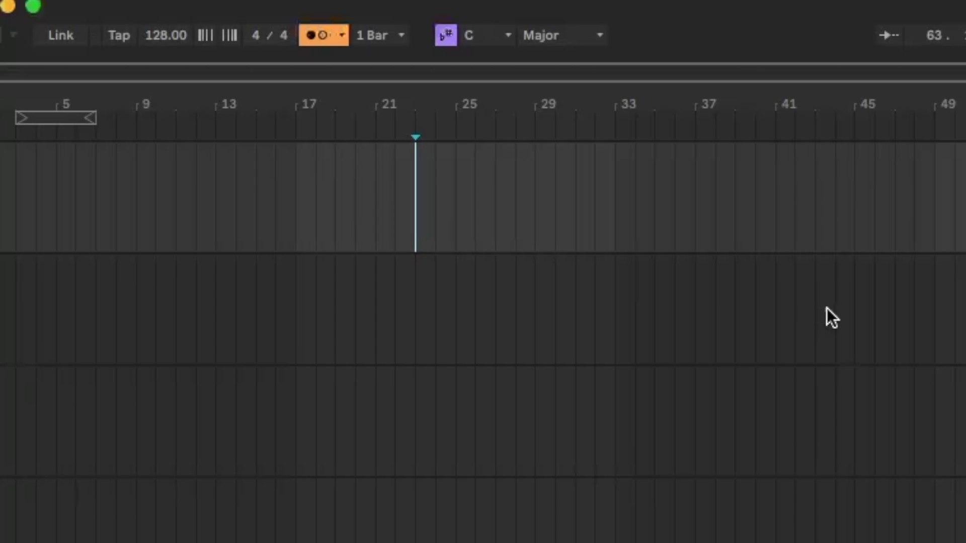
key(space)
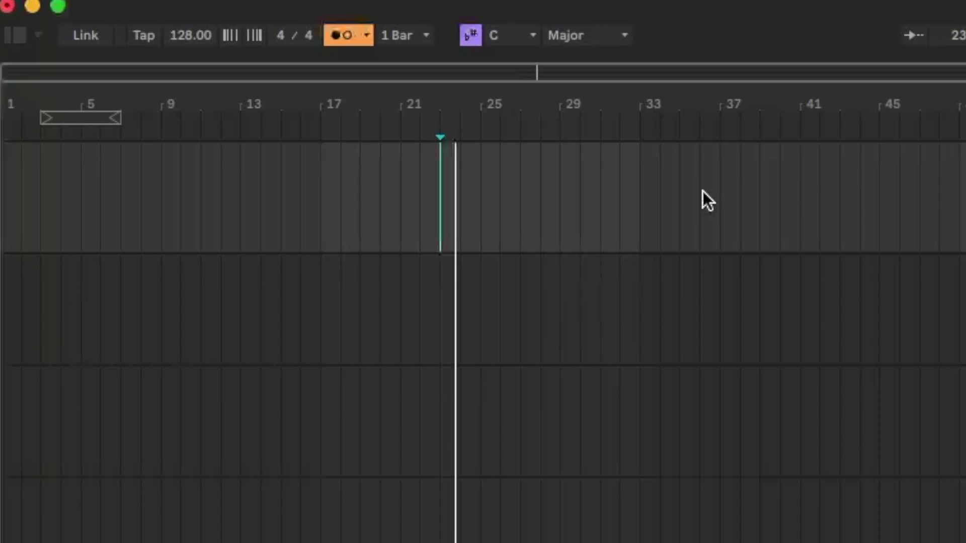
Reopen the library browser and look through All, Sounds and Instruments.
click(140, 32)
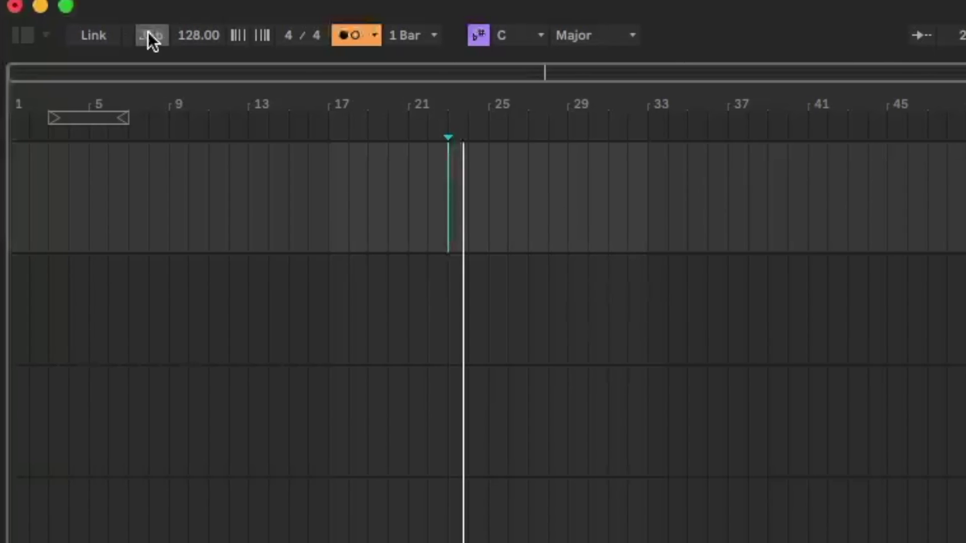
click(29, 34)
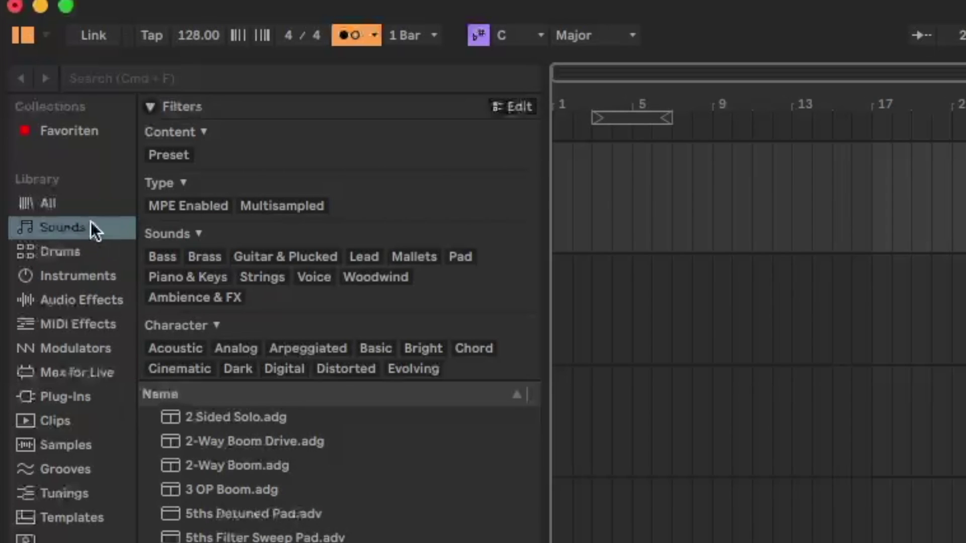
click(80, 209)
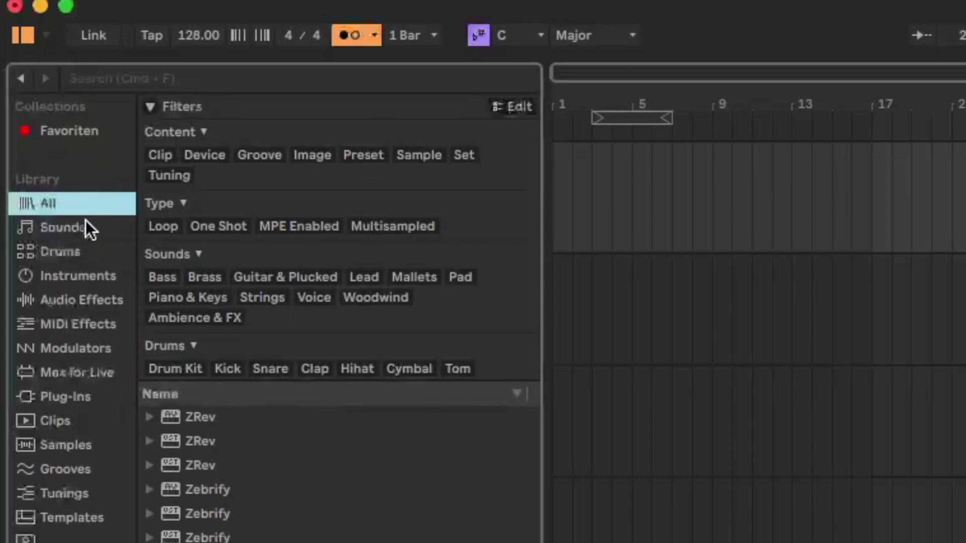
click(86, 222)
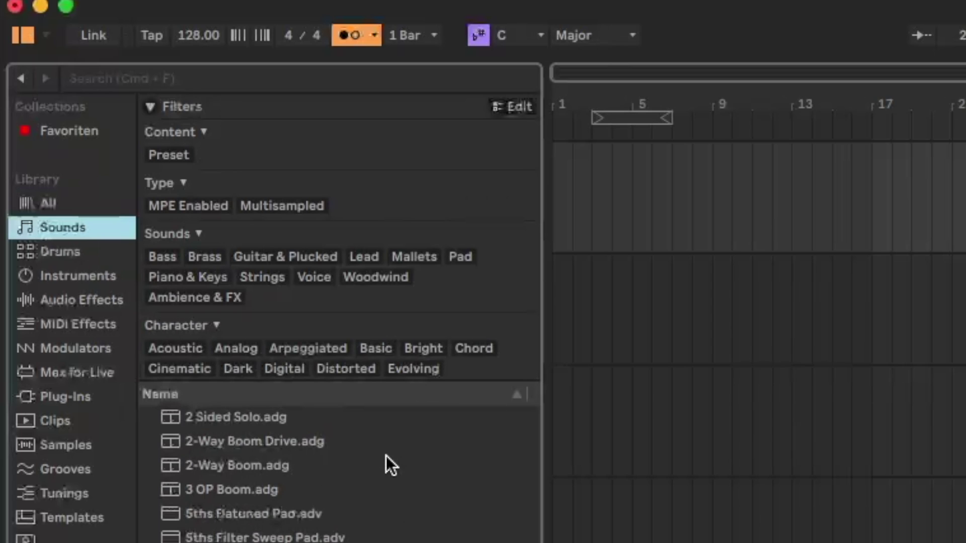
click(102, 282)
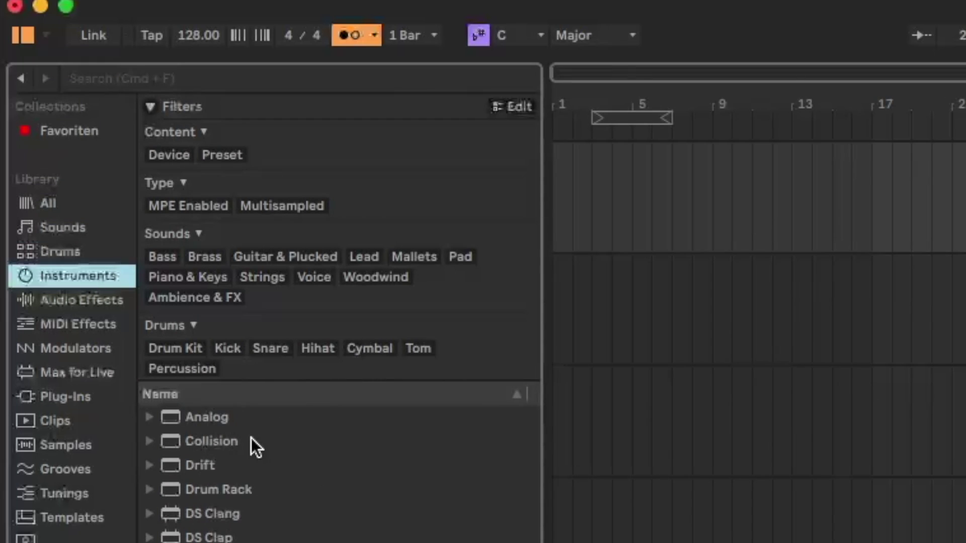
Browse Audio Effects, MIDI Effects, Modulators, Max for Live and Plug-Ins, then select Drums.
scroll(312, 513, down, 5)
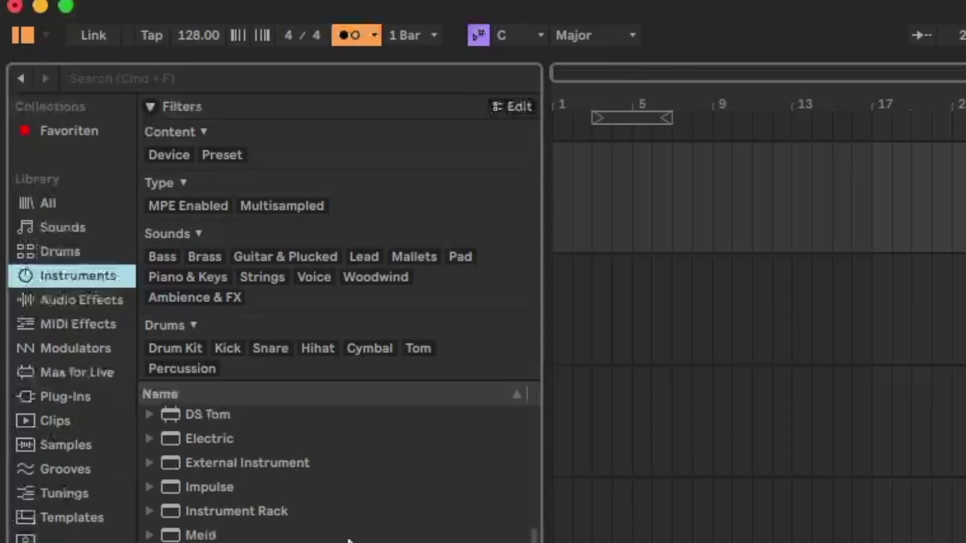
scroll(337, 518, up, 5)
click(113, 300)
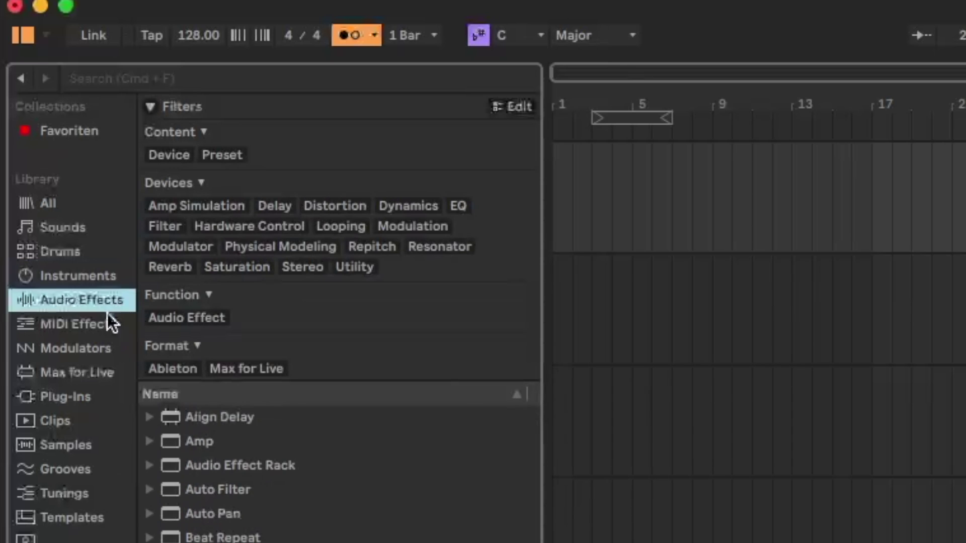
click(100, 326)
click(98, 346)
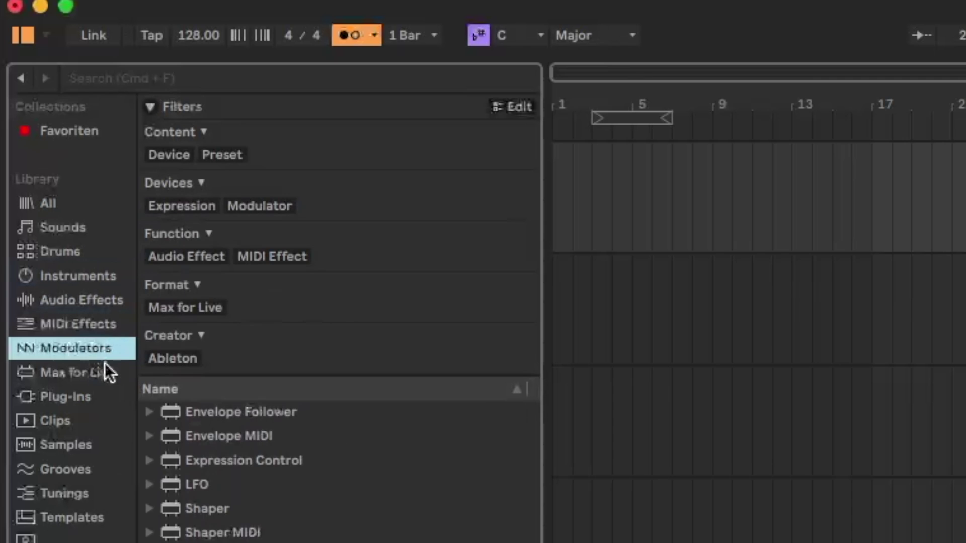
click(105, 373)
click(98, 398)
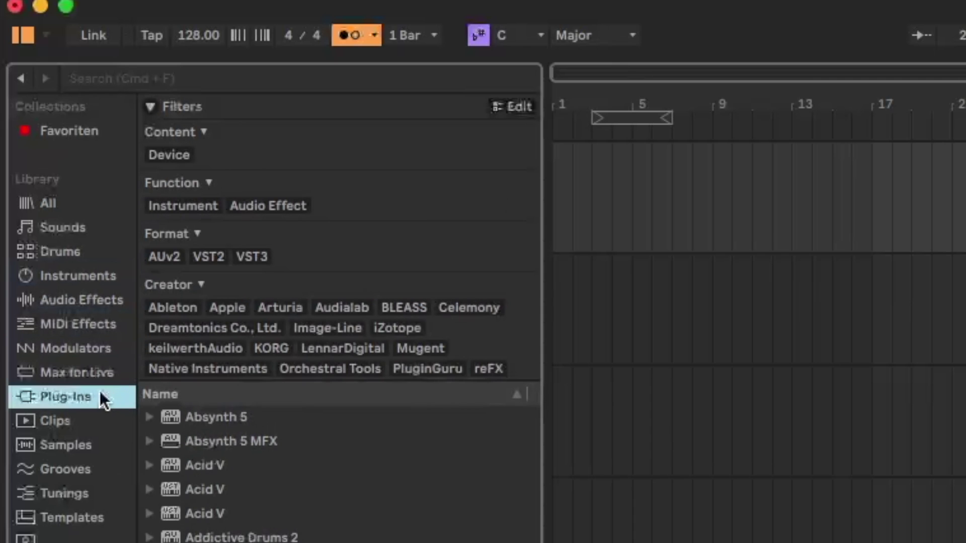
click(60, 253)
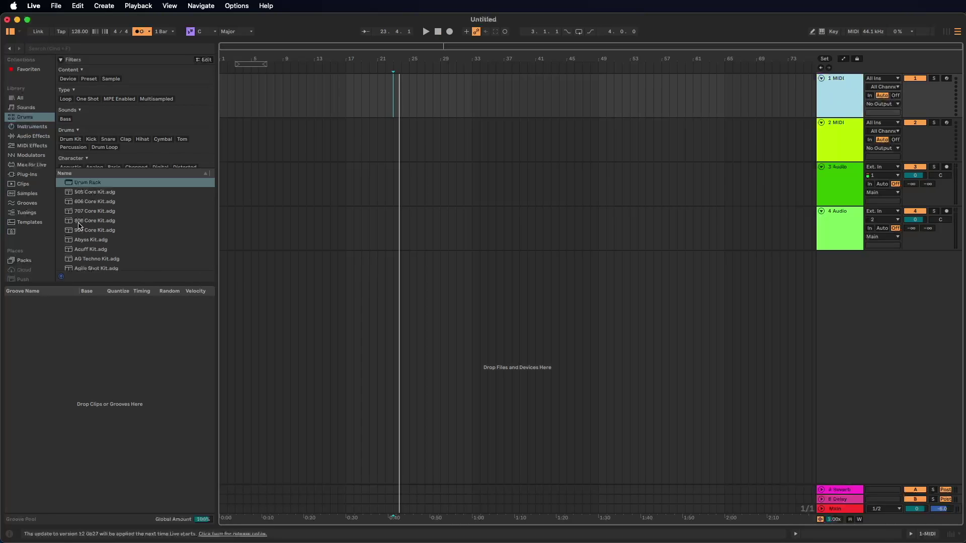
click(168, 479)
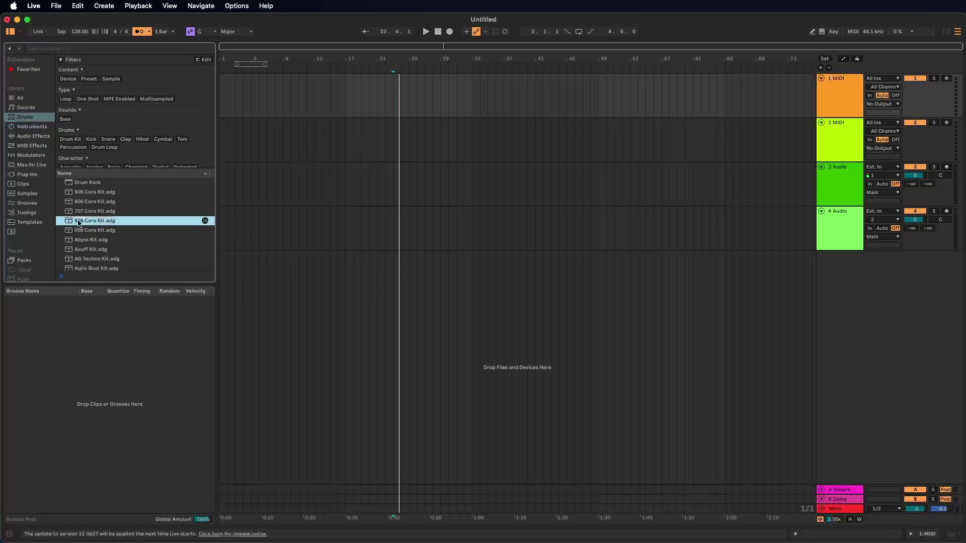
drag(81, 224, 595, 89)
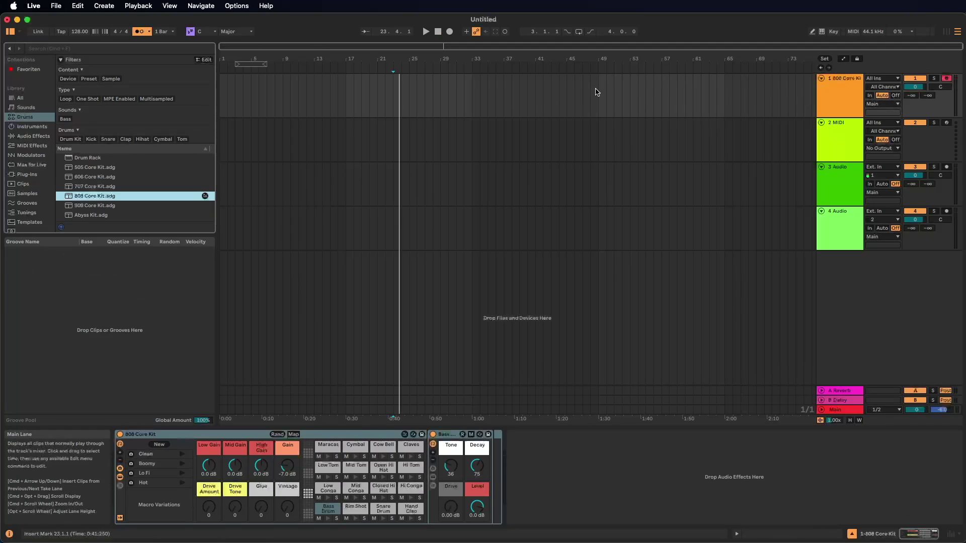
click(328, 520)
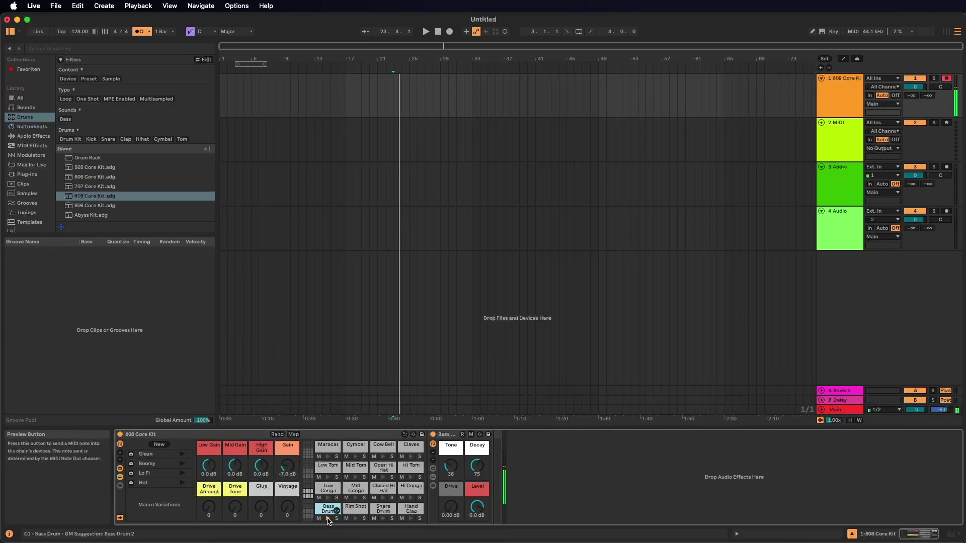
click(356, 521)
click(383, 519)
click(328, 498)
click(329, 518)
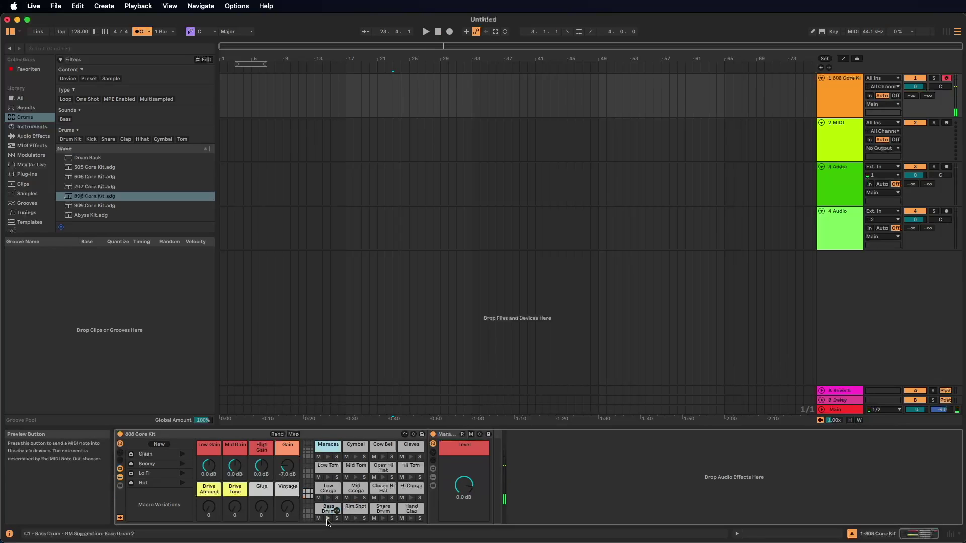
click(326, 519)
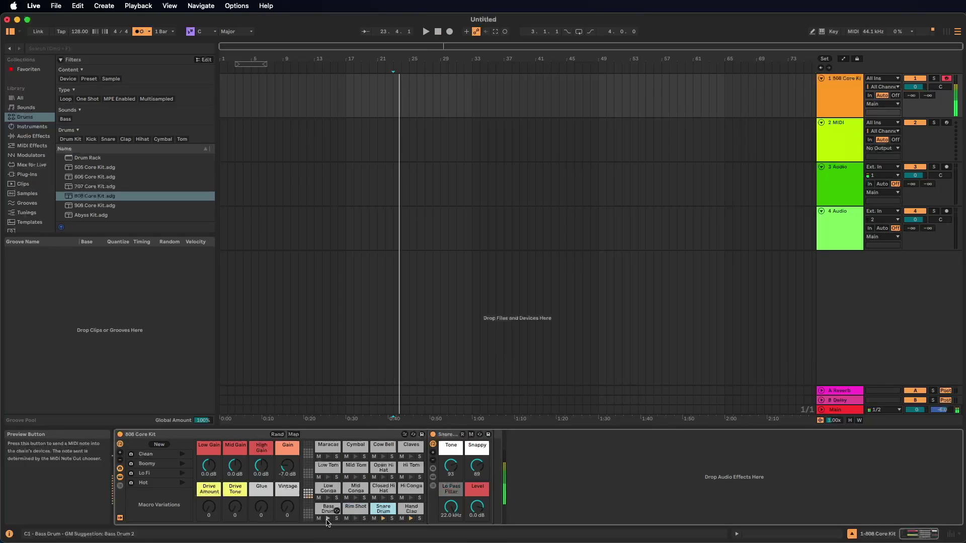
click(327, 519)
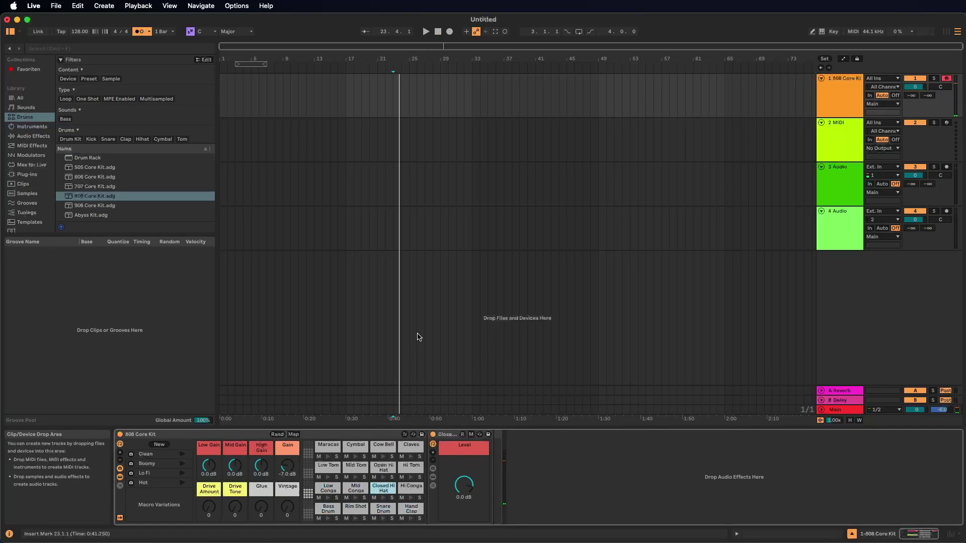
click(381, 100)
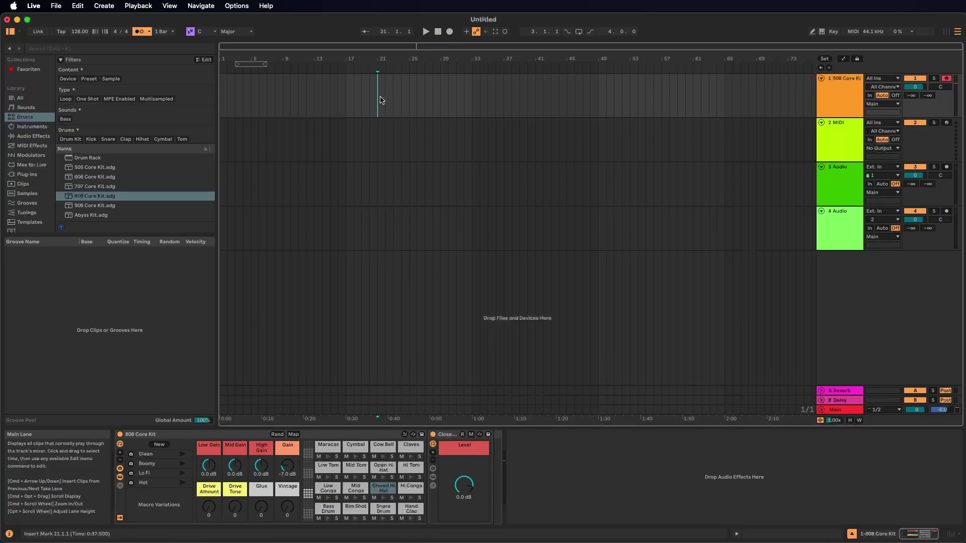
click(353, 84)
Zoom in closely around bar 5 and place the insert point at bar 5.
drag(261, 58, 287, 110)
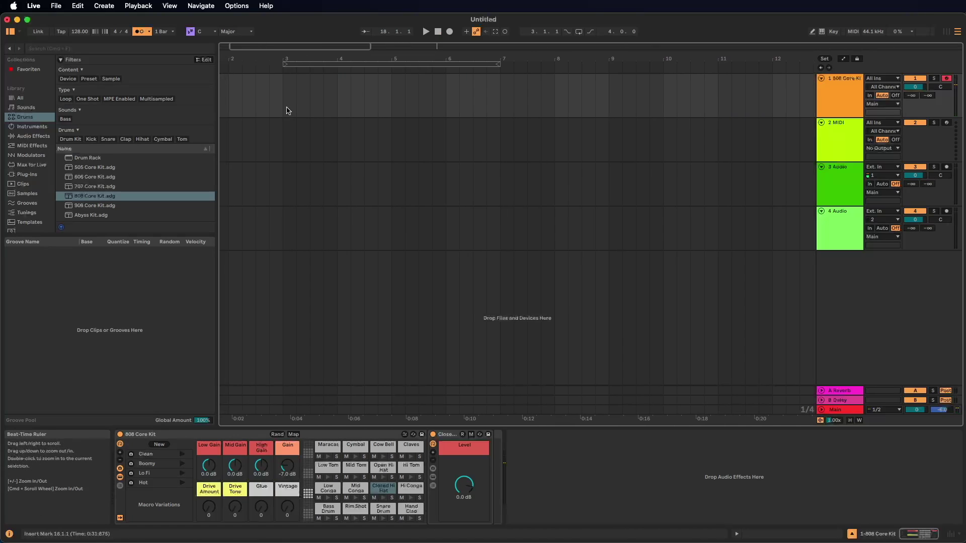
double_click(398, 85)
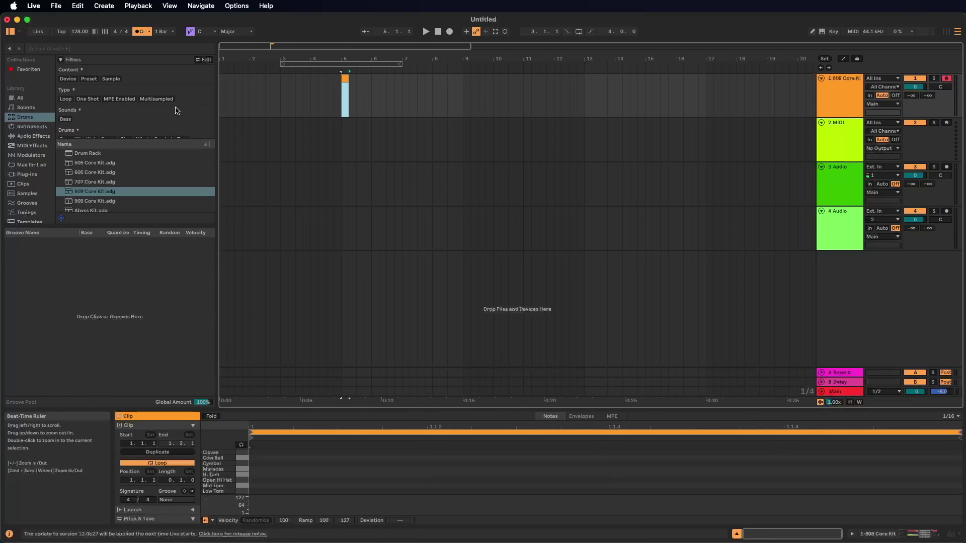
click(222, 92)
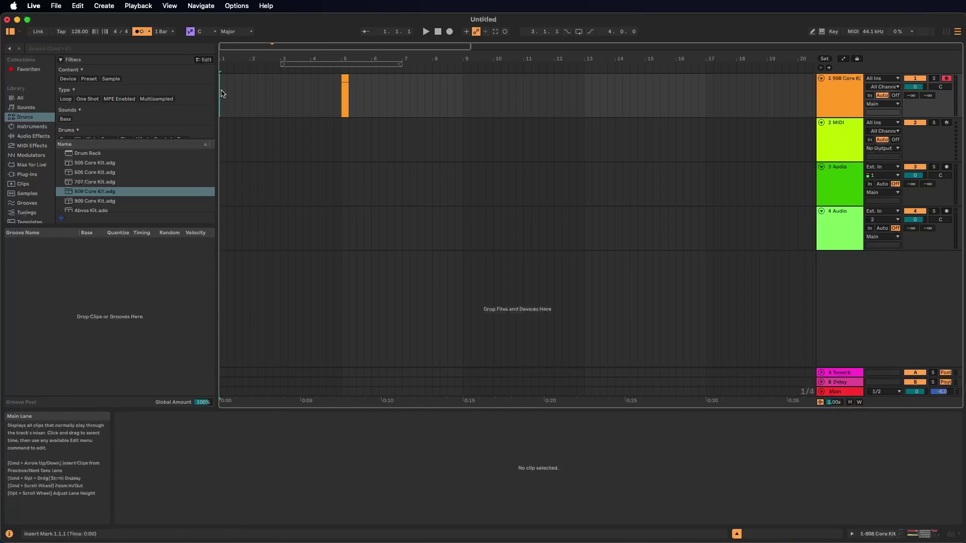
click(342, 92)
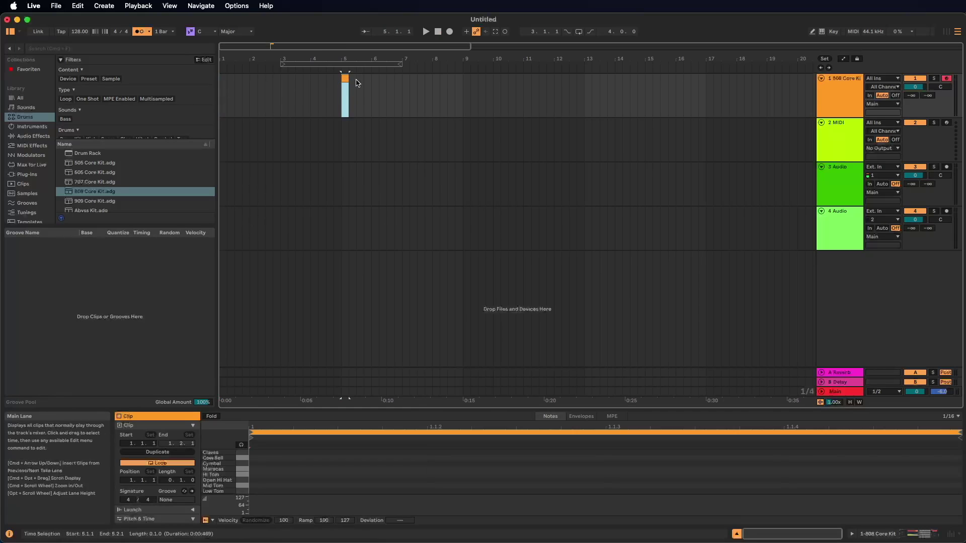
drag(339, 60, 432, 96)
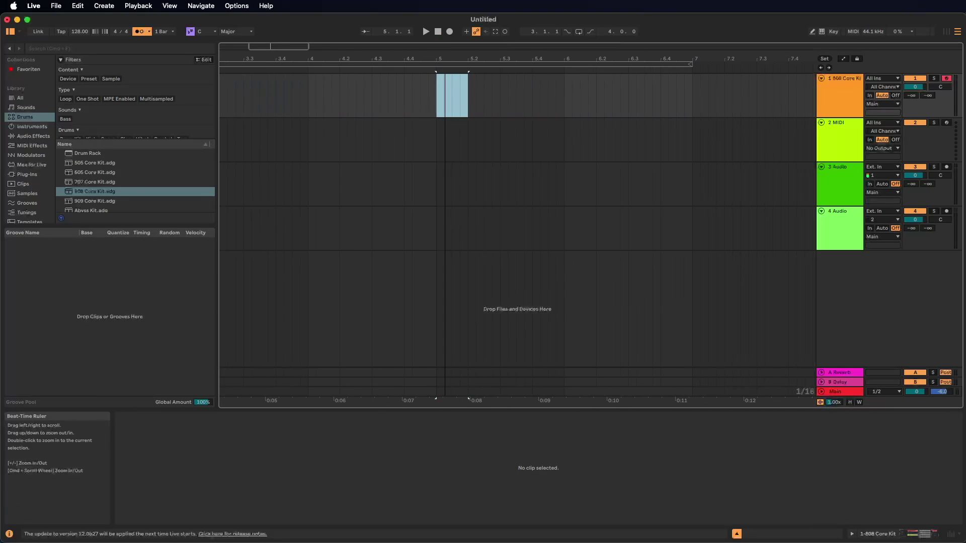
click(443, 97)
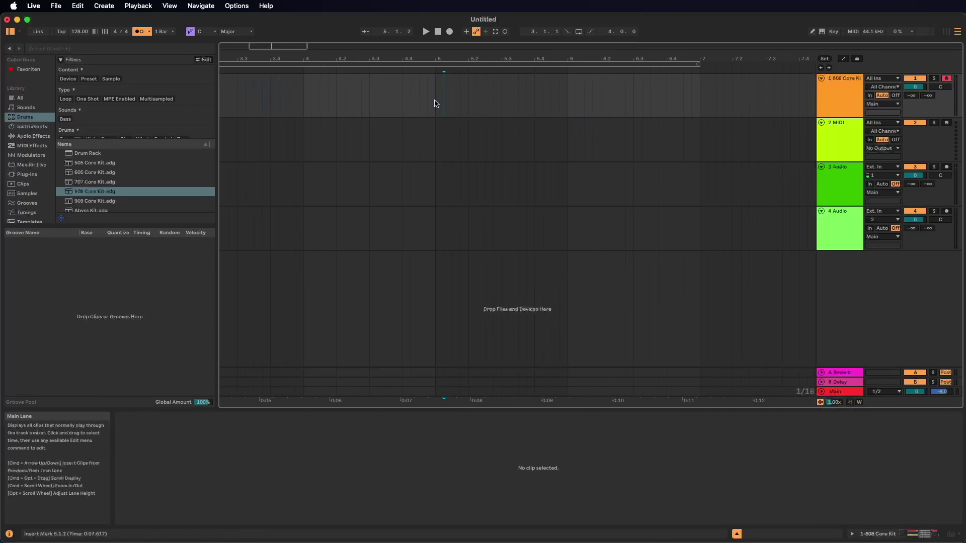
click(658, 100)
drag(436, 91, 567, 95)
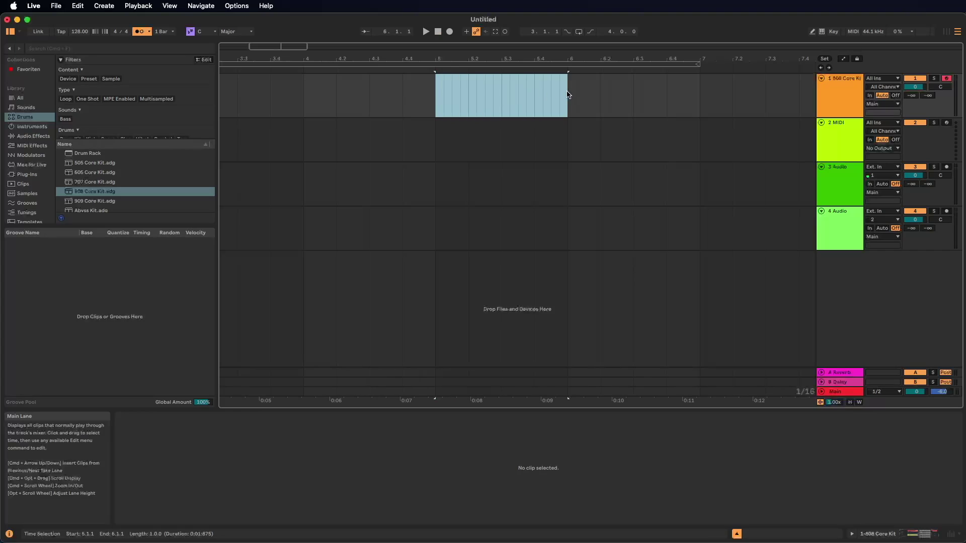
click(585, 91)
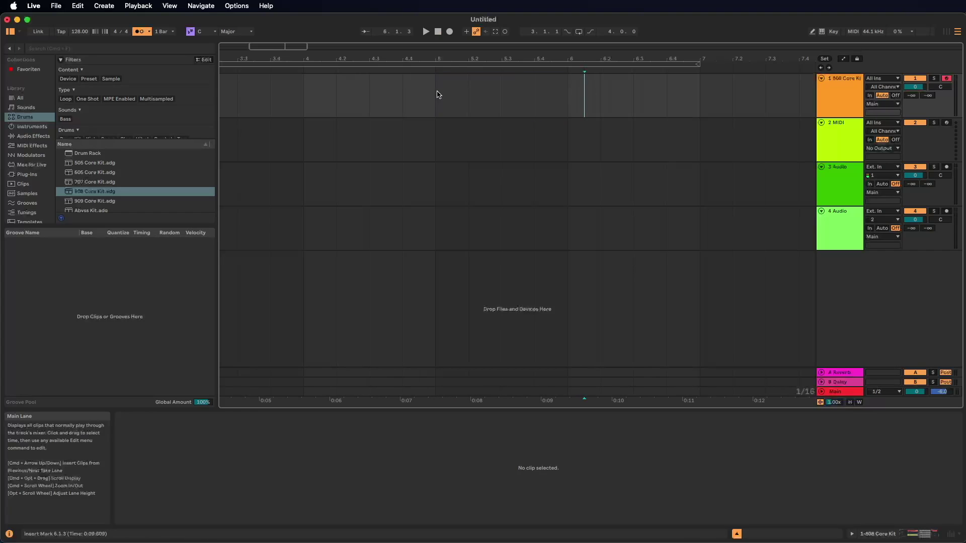
click(436, 94)
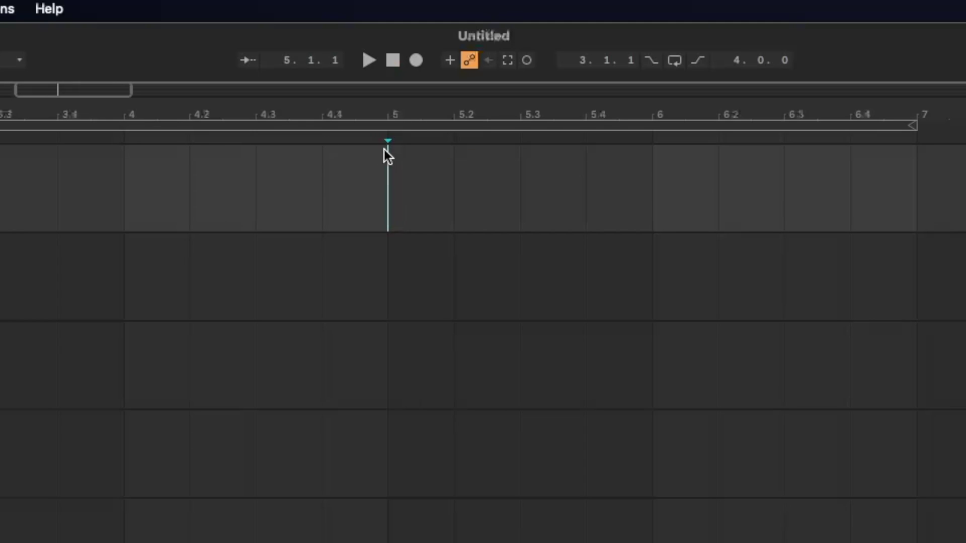
Select the one-bar range from bar 5 to bar 6 in track 1's lane.
drag(387, 189, 656, 194)
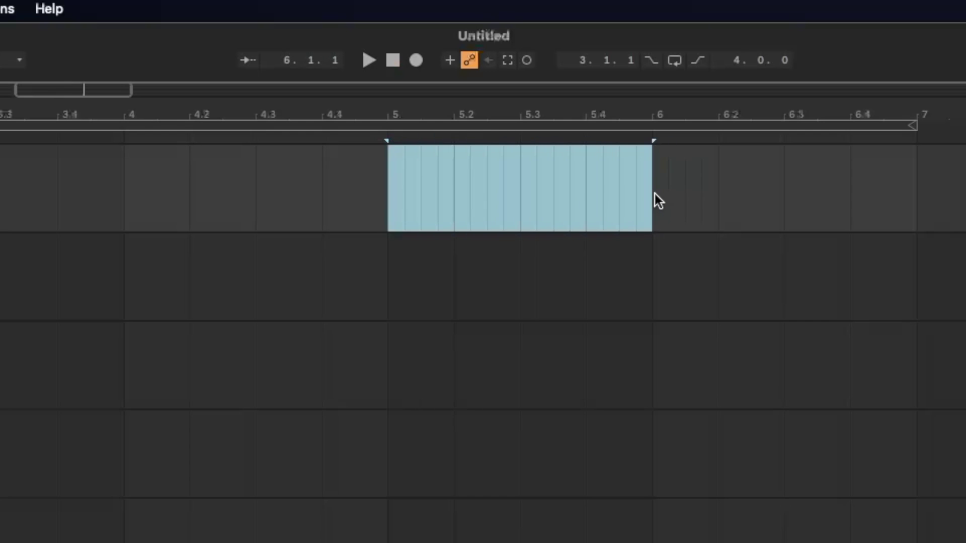
drag(652, 194, 647, 196)
drag(419, 198, 564, 183)
click(487, 176)
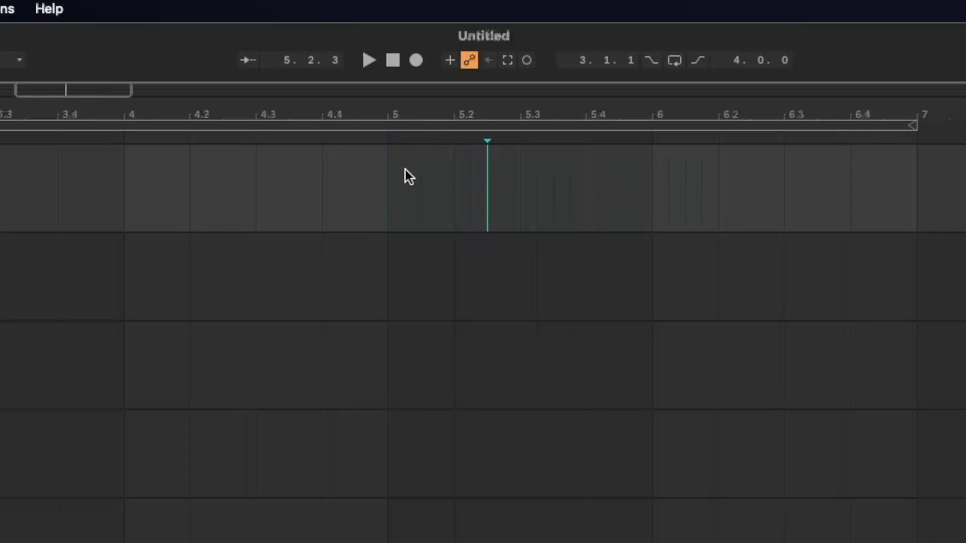
drag(392, 177, 647, 184)
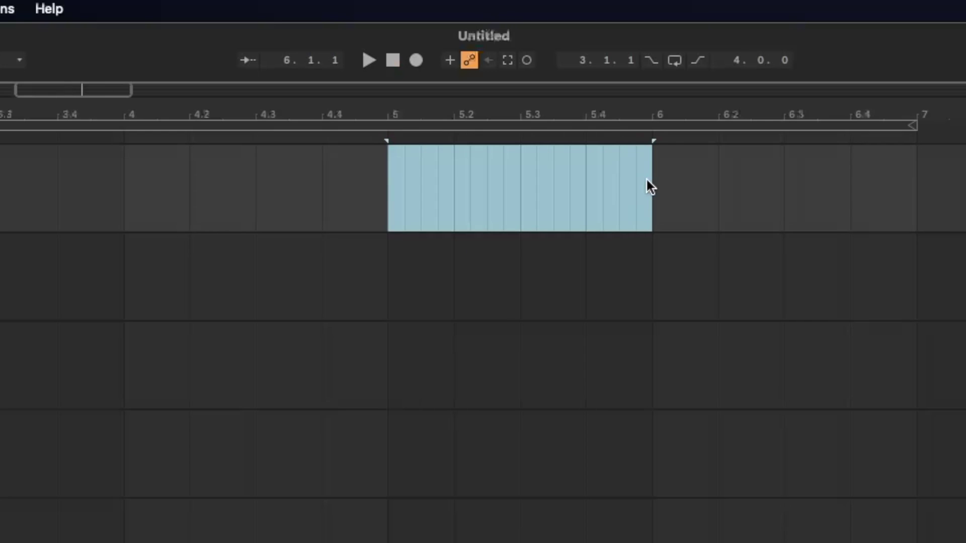
right_click(464, 181)
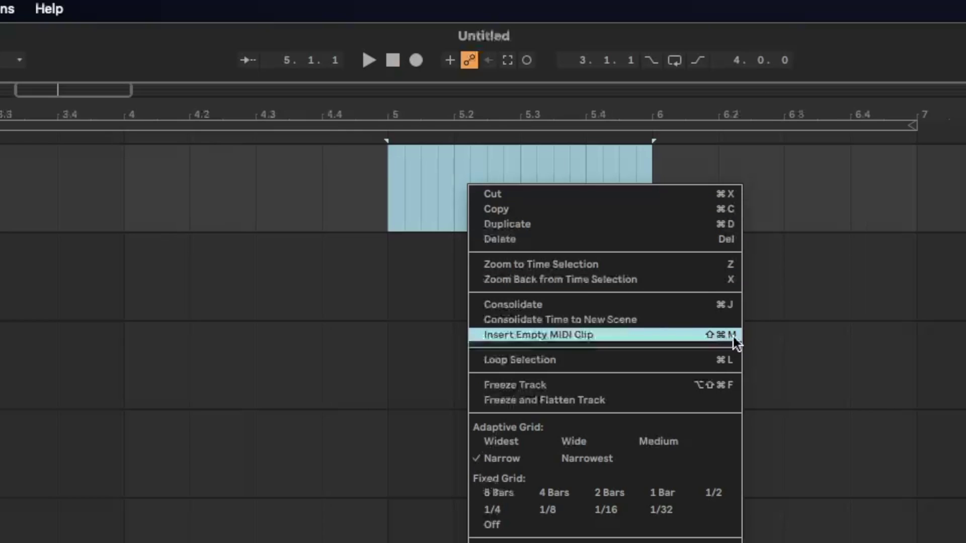
Fill bar 5–6 with an empty MIDI clip, select it, and start playback.
click(692, 337)
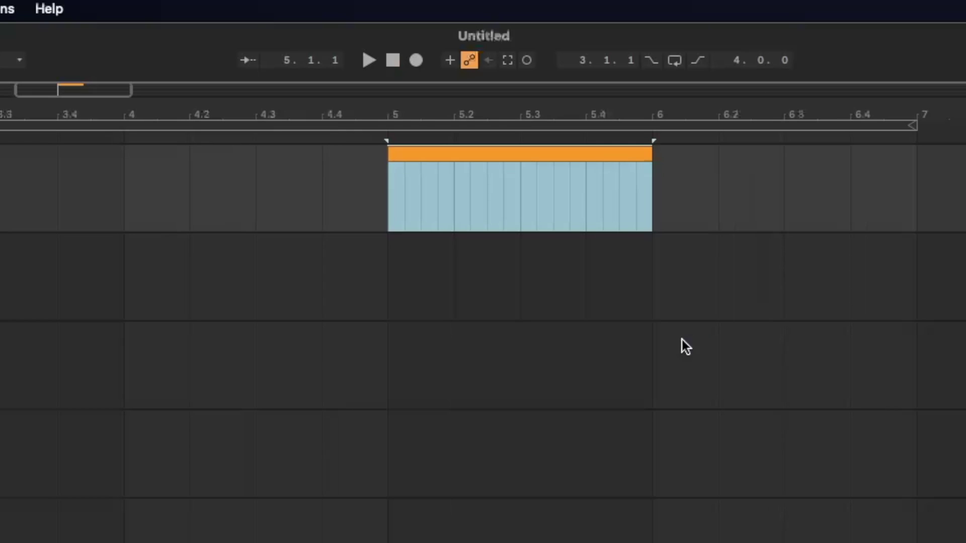
click(532, 151)
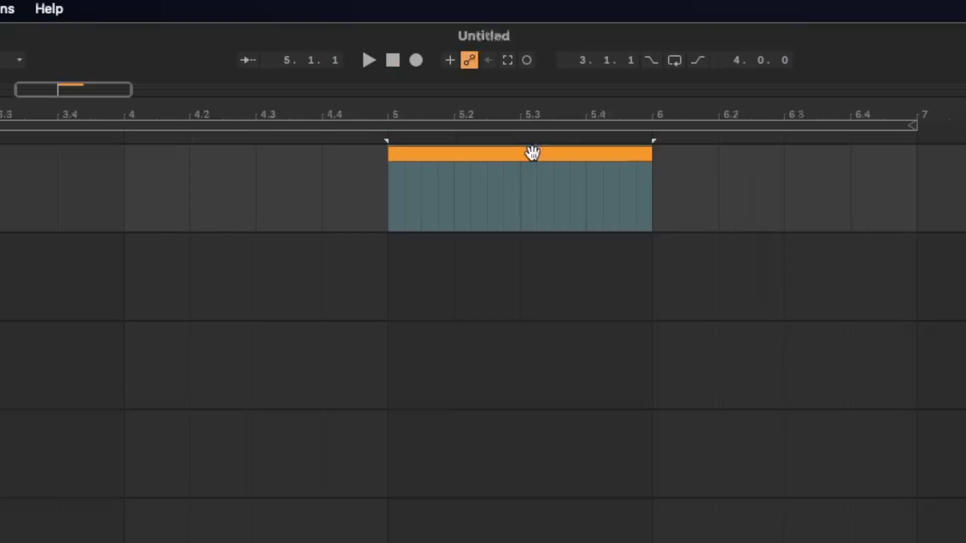
click(422, 156)
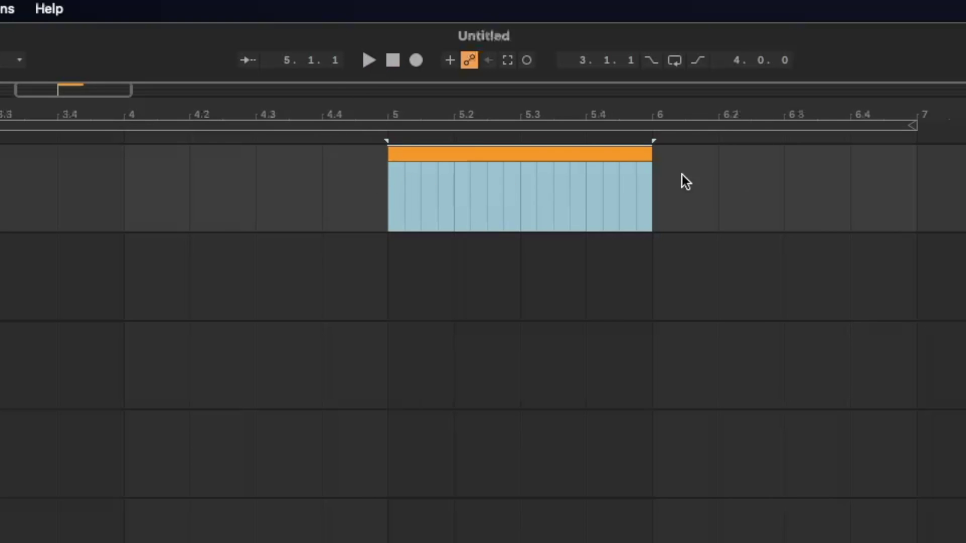
click(368, 60)
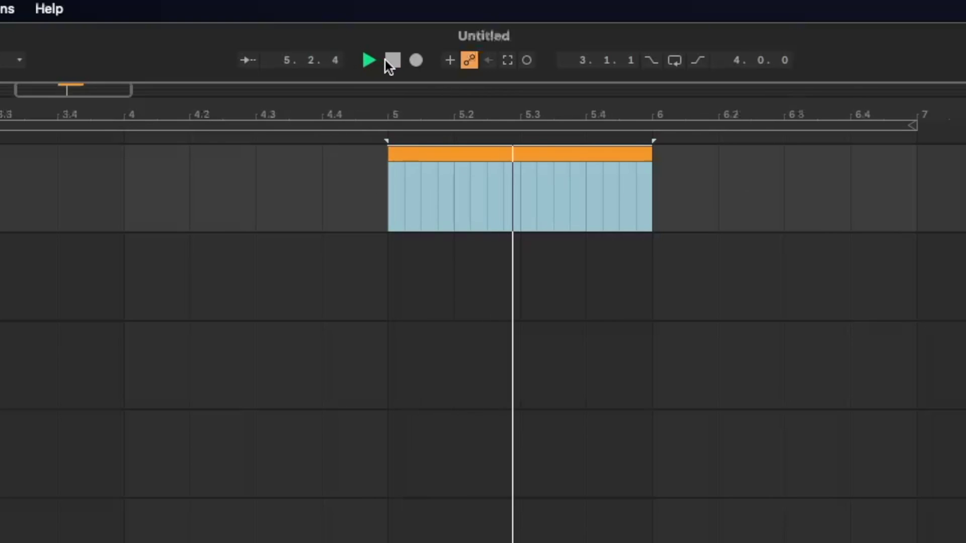
Stop playback, pan to the clip, and switch looping on for a test play.
click(393, 60)
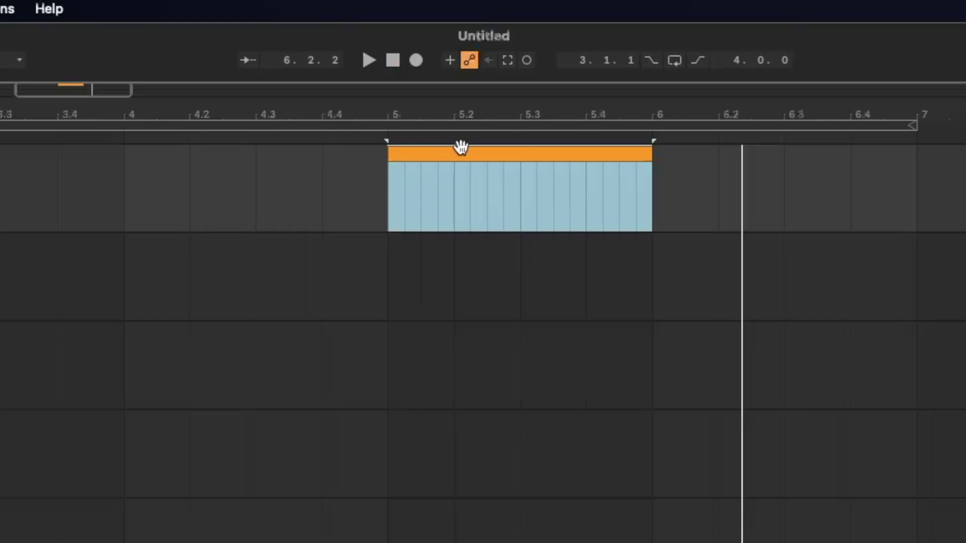
mouse_move(502, 115)
mouse_down()
mouse_move(563, 141)
mouse_move(607, 103)
mouse_move(280, 136)
mouse_up()
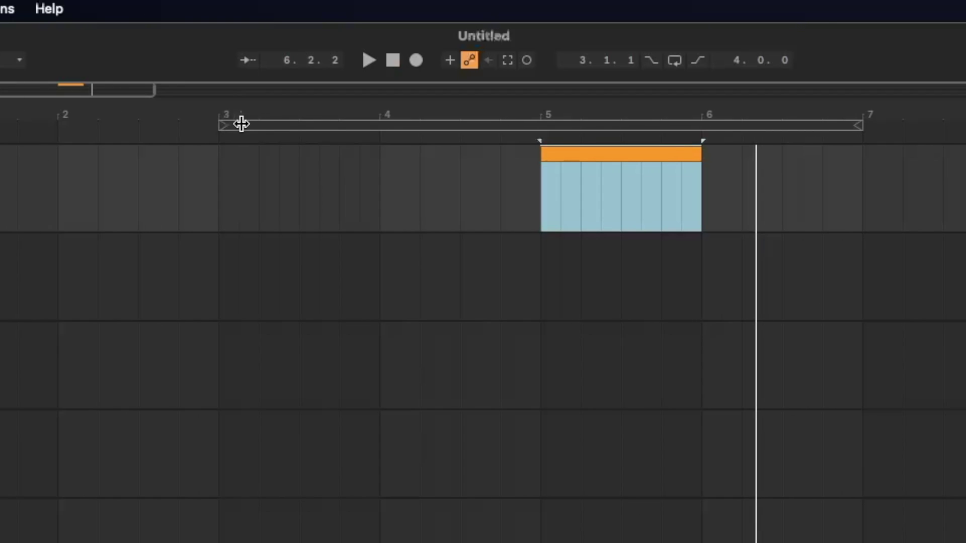
click(672, 61)
click(672, 61)
click(674, 60)
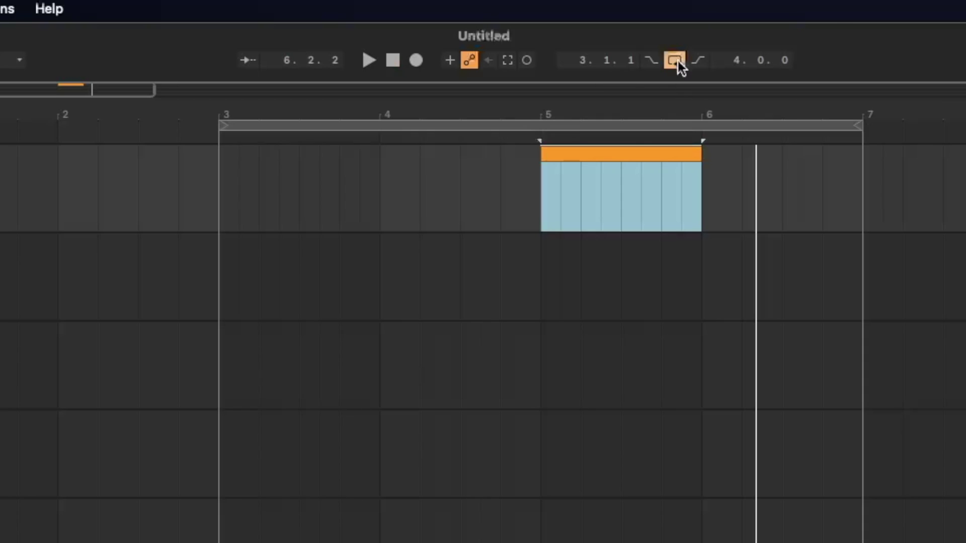
click(820, 177)
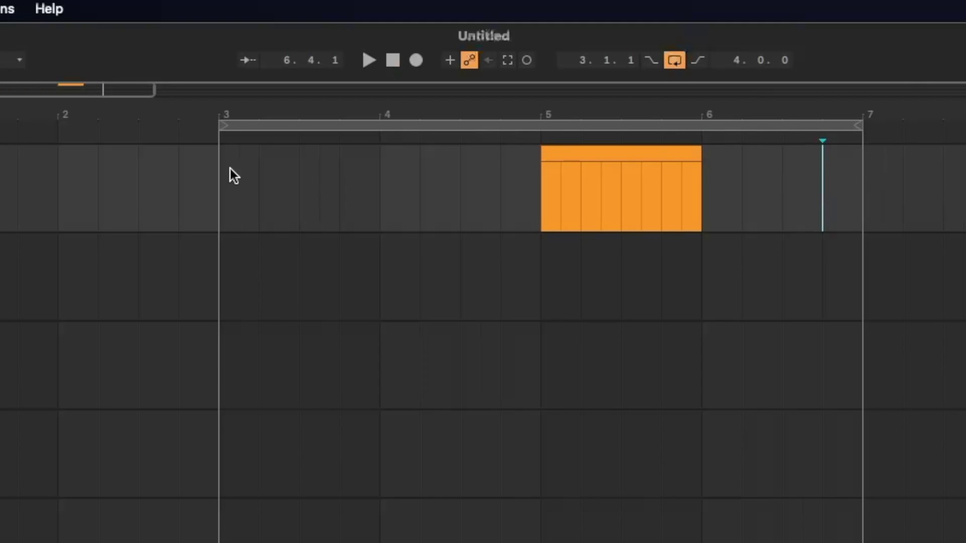
key(space)
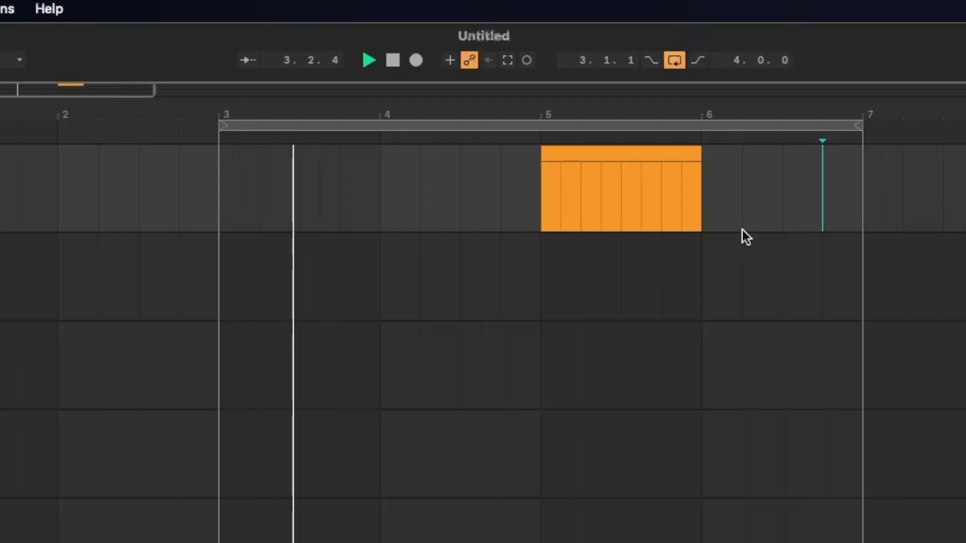
key(space)
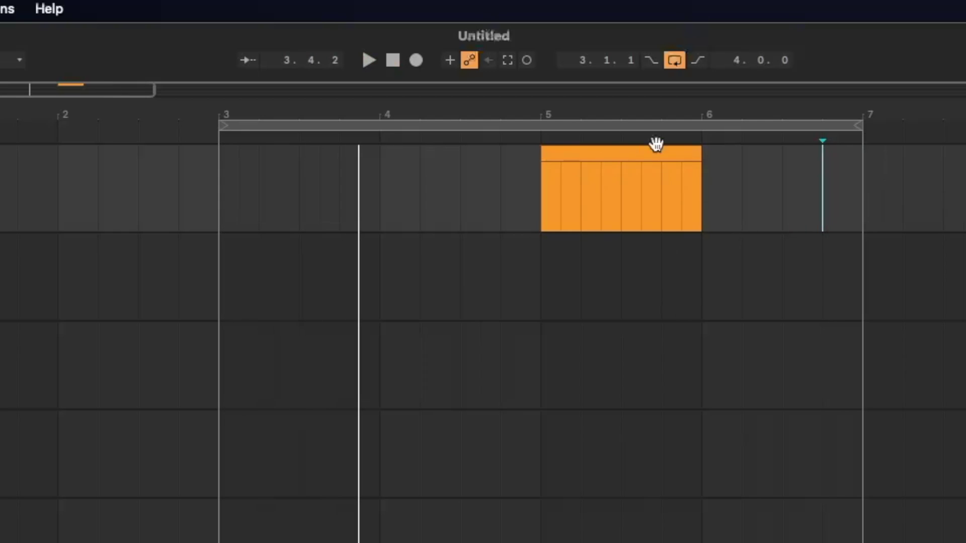
Drag the loop brace to start at bar 5 and shorten it toward the clip's end.
click(224, 123)
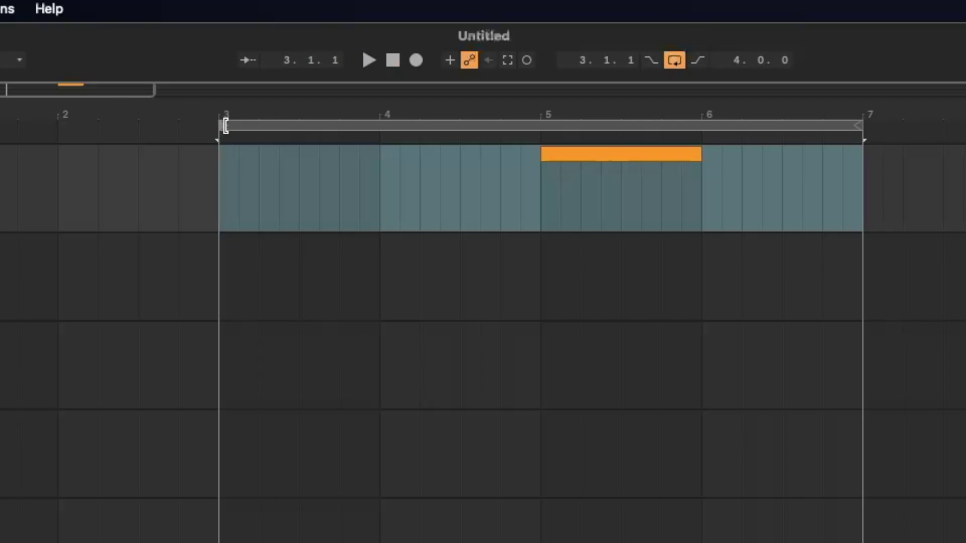
drag(224, 123, 441, 125)
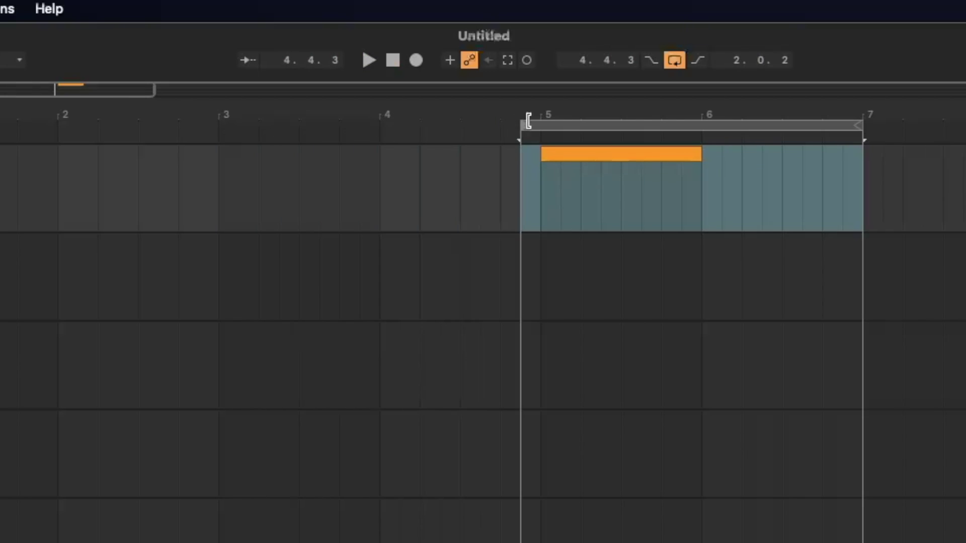
drag(528, 120, 530, 120)
drag(857, 123, 695, 145)
key(space)
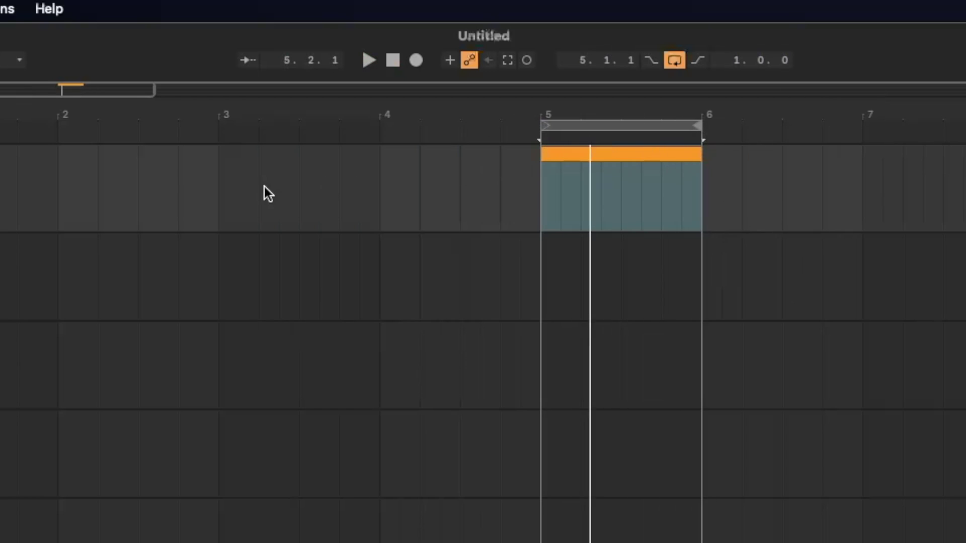
key(space)
Select the bar-5 clip, loop exactly its length with Cmd+L, and play.
drag(257, 191, 880, 196)
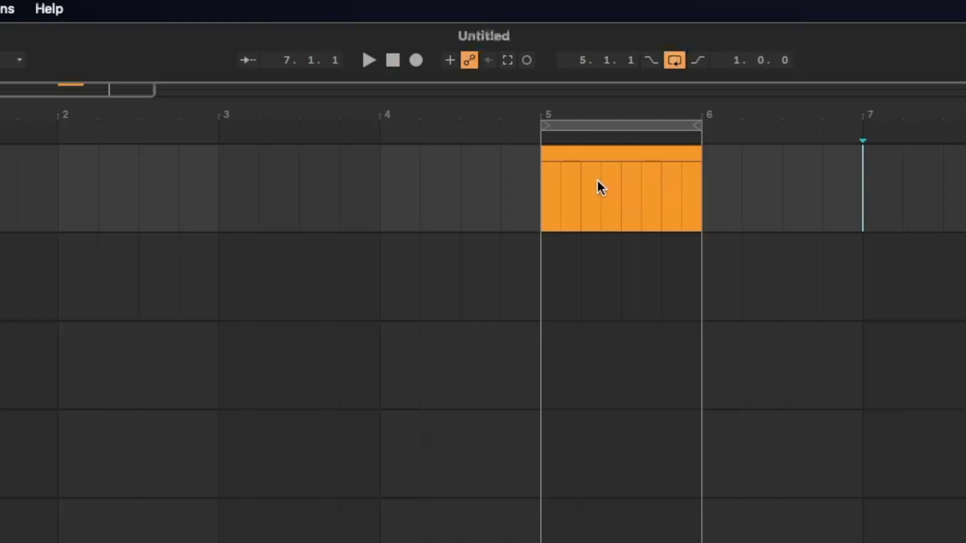
drag(546, 123, 421, 123)
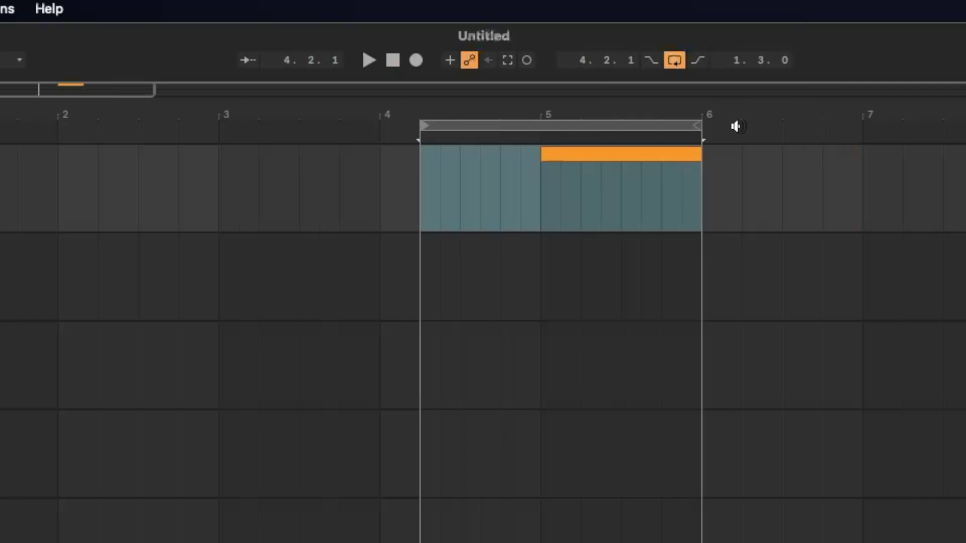
drag(694, 129, 902, 125)
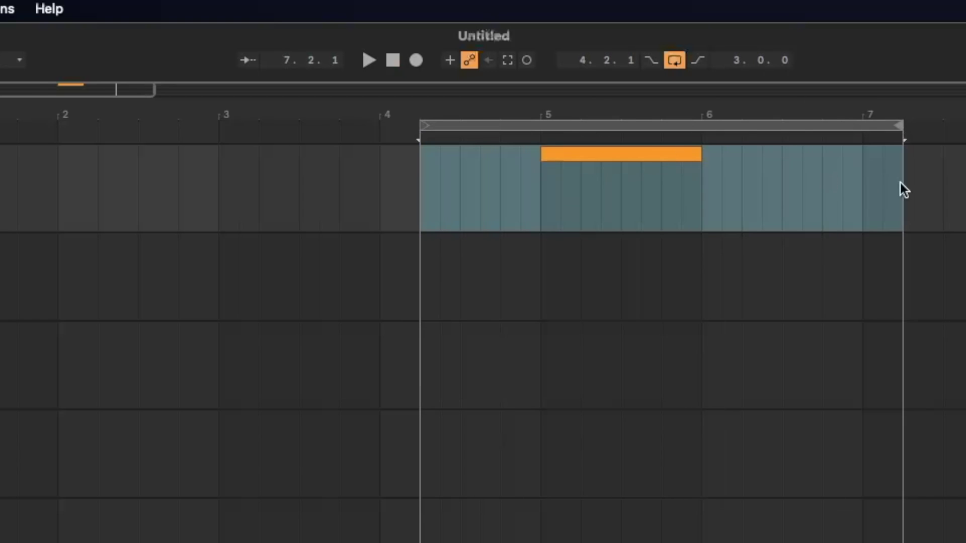
click(650, 154)
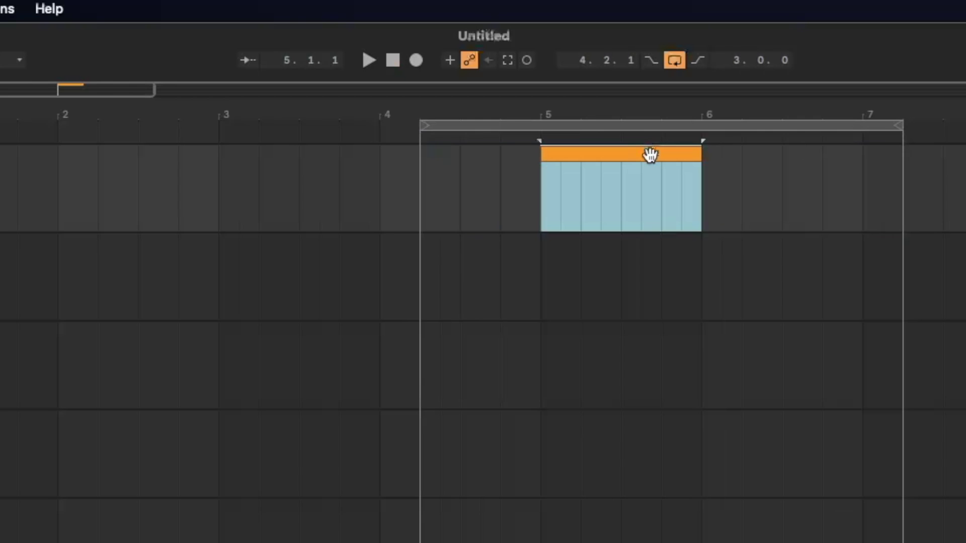
key(super+l)
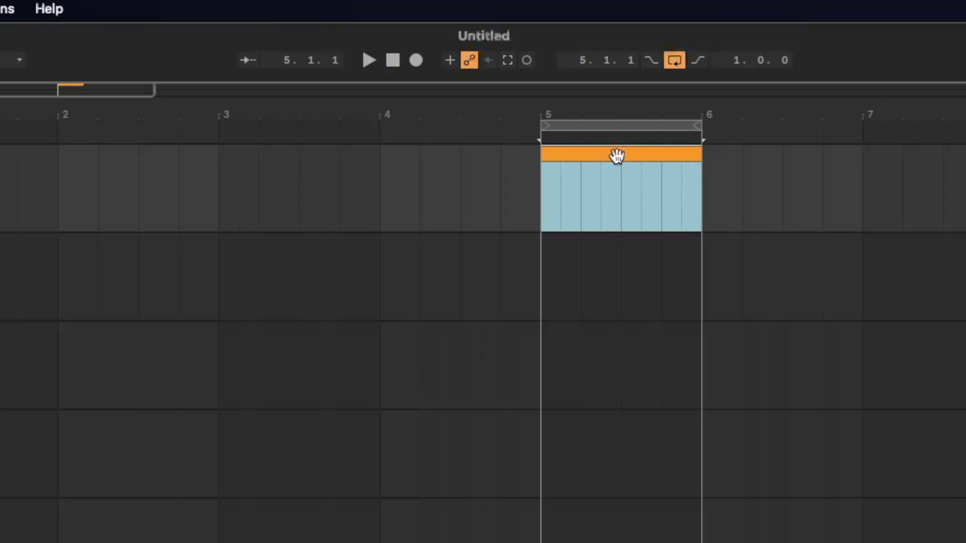
key(space)
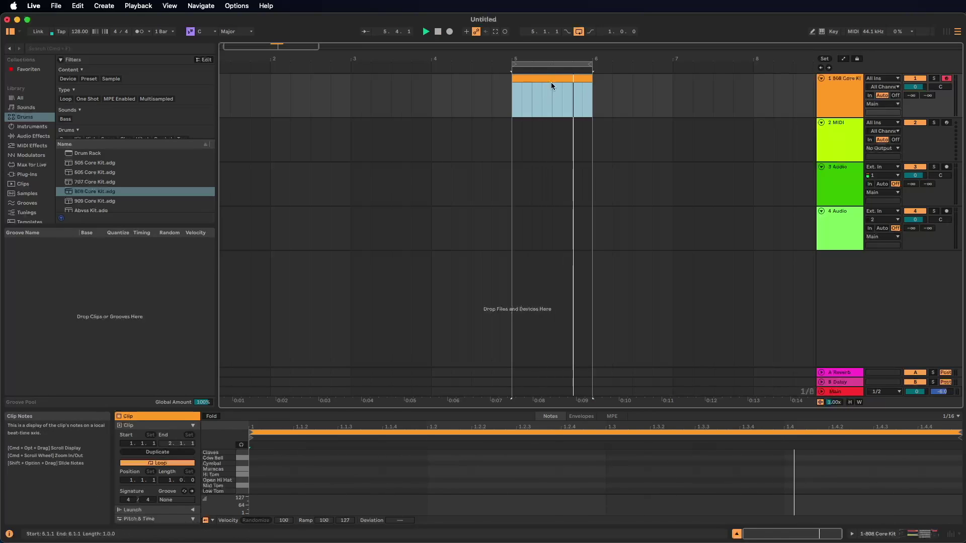
Stop playback and enlarge the note editor to show all drum lanes, Claves to Bass Drum.
key(space)
key(space)
key(space)
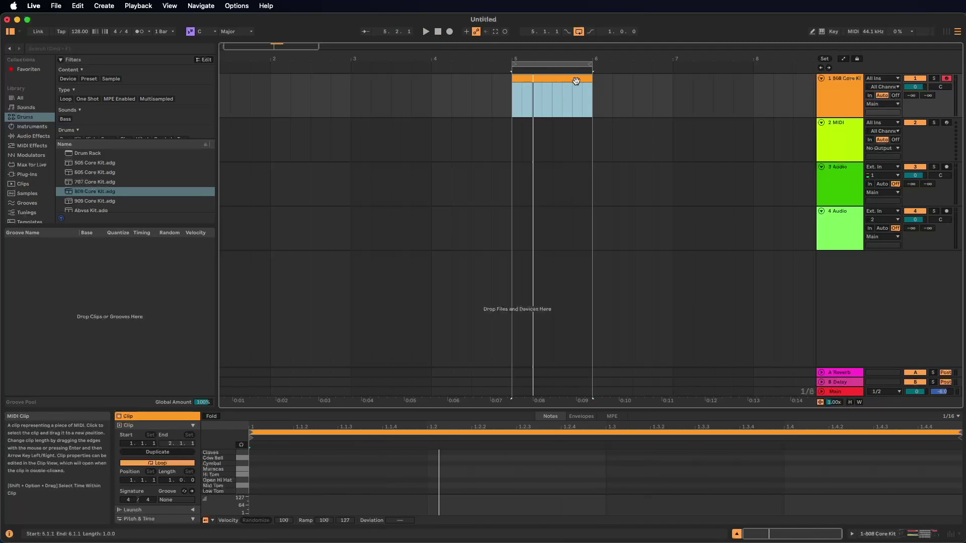
drag(532, 404, 542, 296)
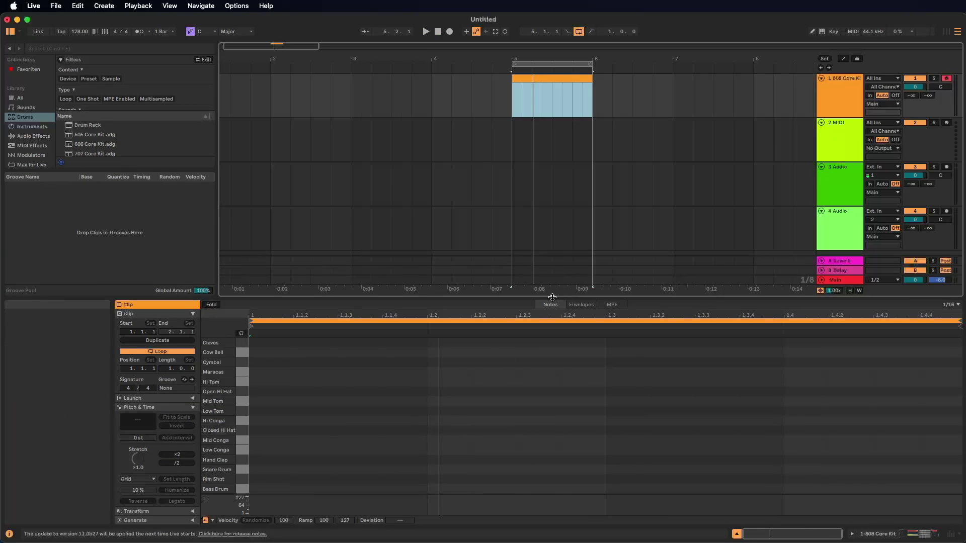
drag(553, 297, 553, 342)
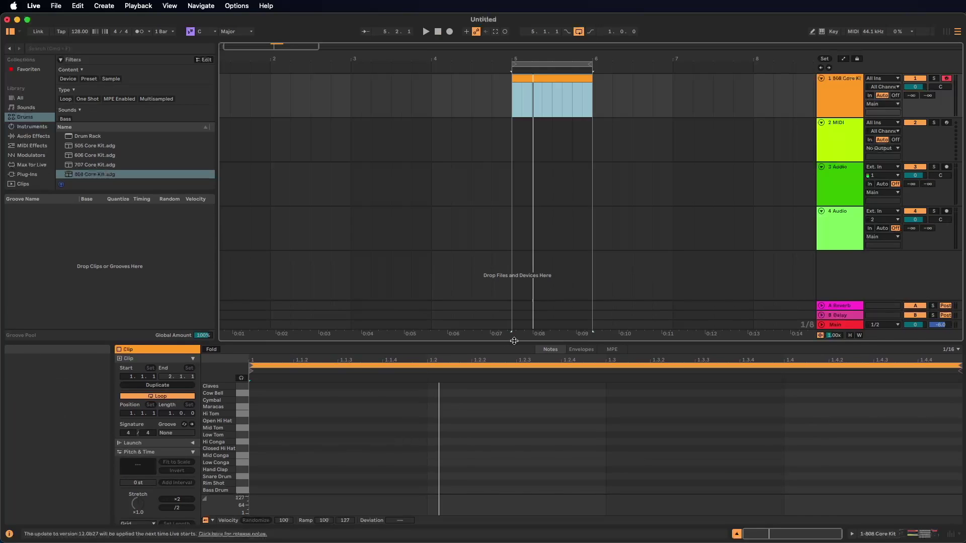
drag(513, 341, 520, 180)
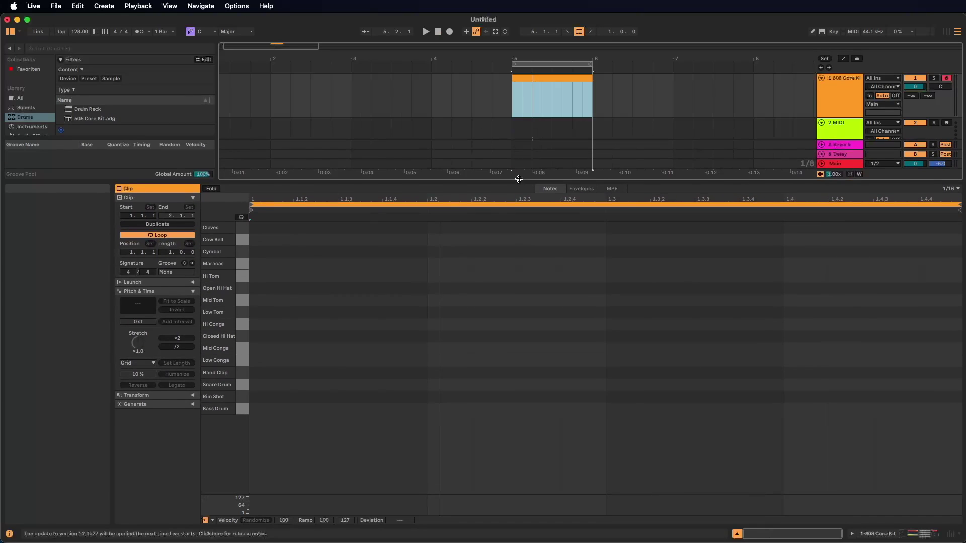
Add a Bass Drum note on beat 1.1 and audition the clip.
double_click(271, 409)
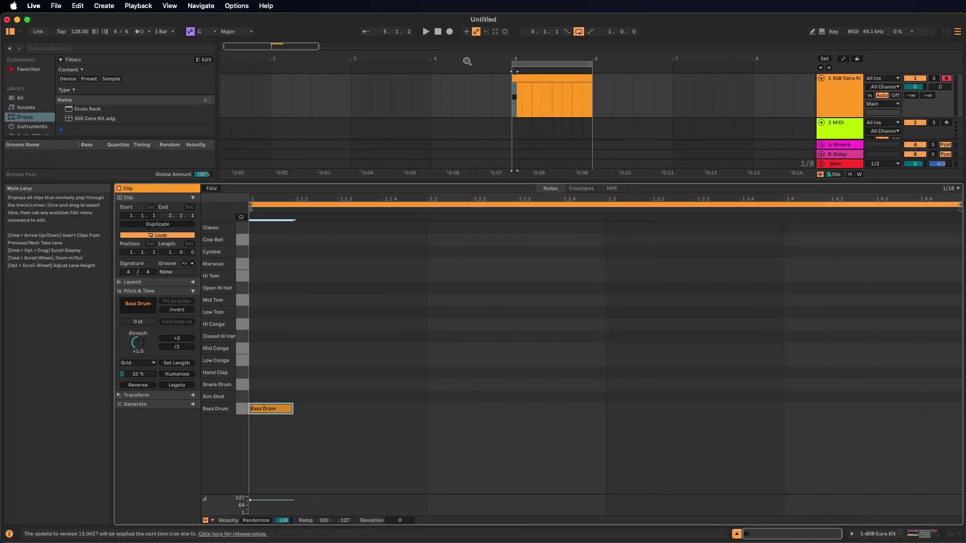
click(427, 32)
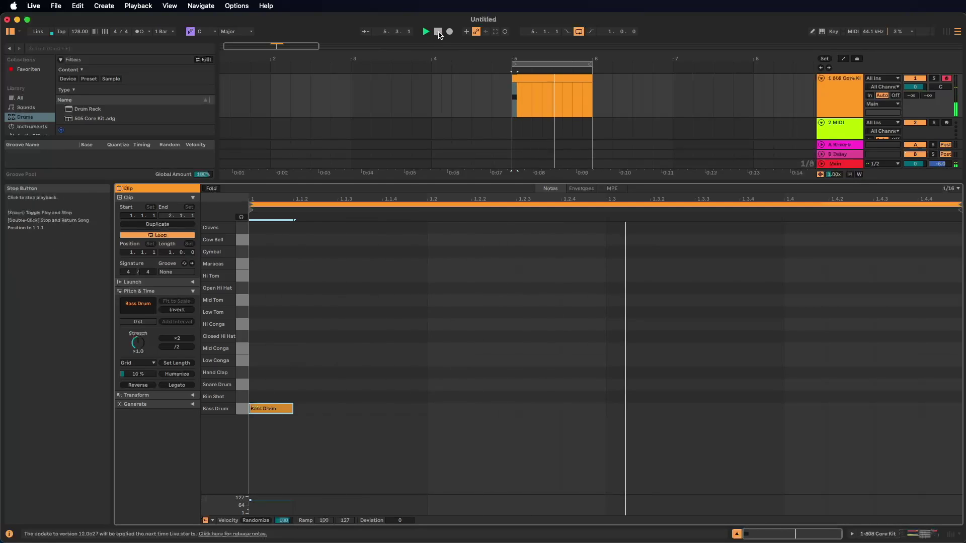
click(439, 32)
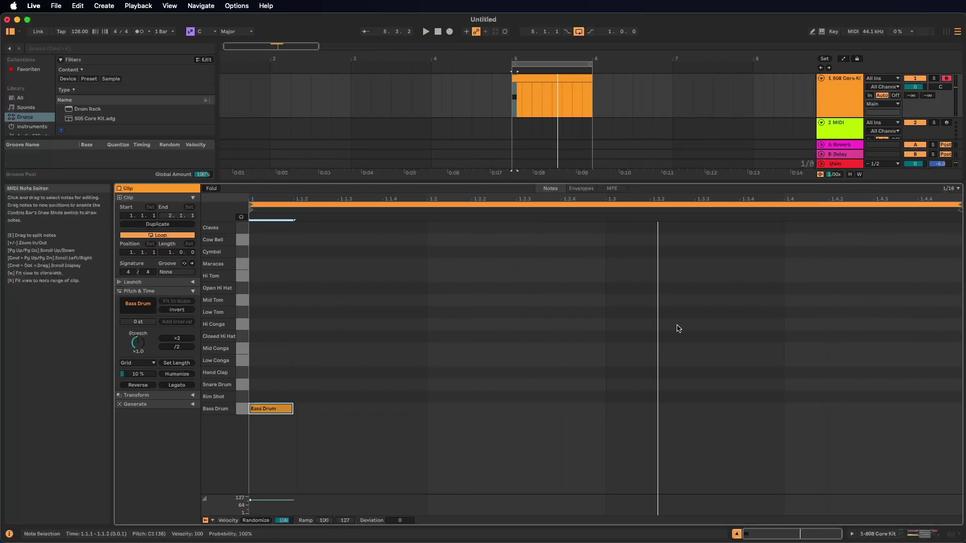
key(space)
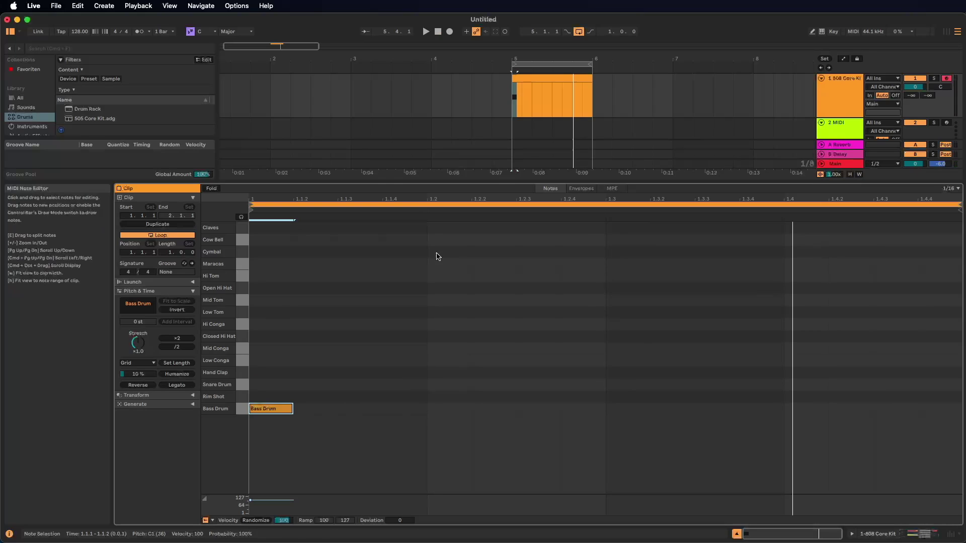
Paste the Bass Drum note onto beats 1.2, 1.3 and 1.4 and play the kick pattern.
click(448, 416)
key(super+v)
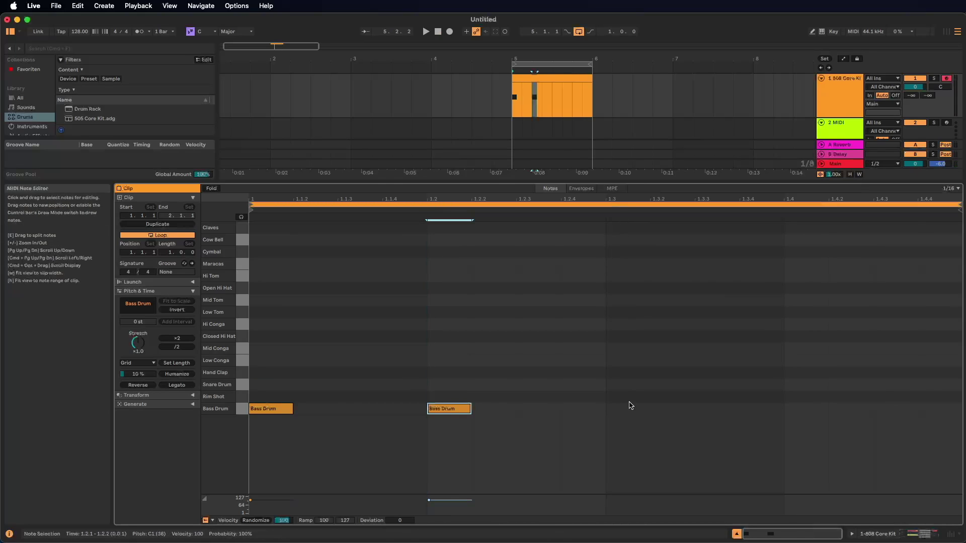
click(629, 411)
key(super+v)
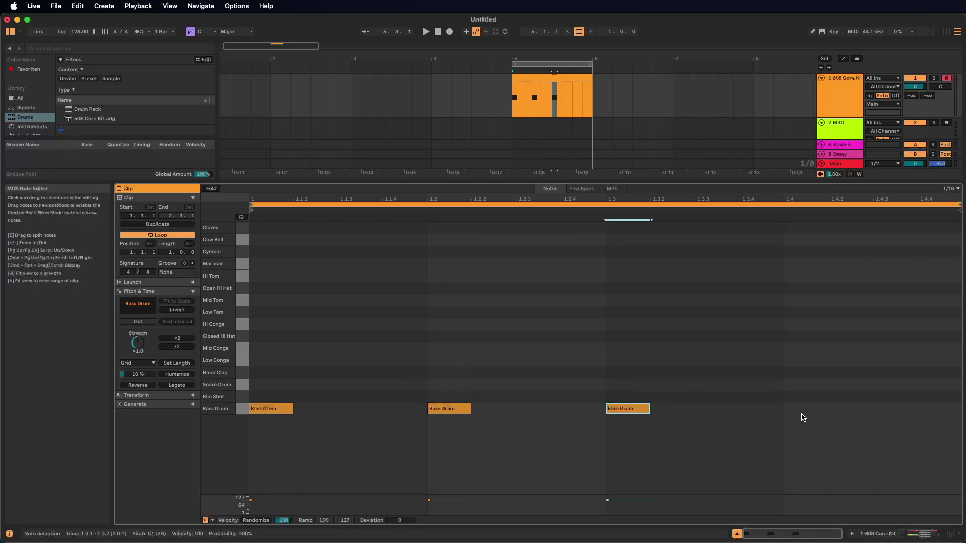
click(804, 415)
key(super+v)
key(space)
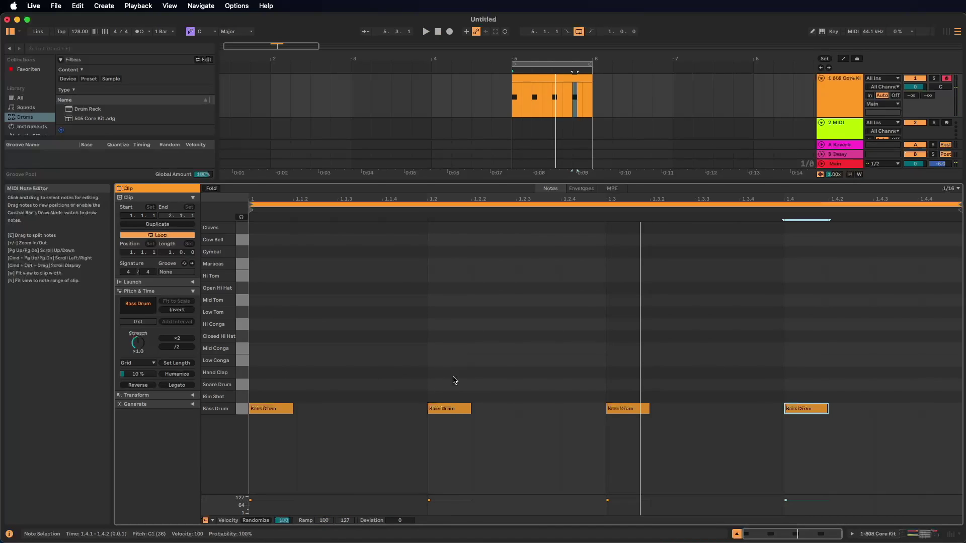
Add Snare Drum notes on beats 1.2 and 1.4 and audition them with the kick.
double_click(432, 385)
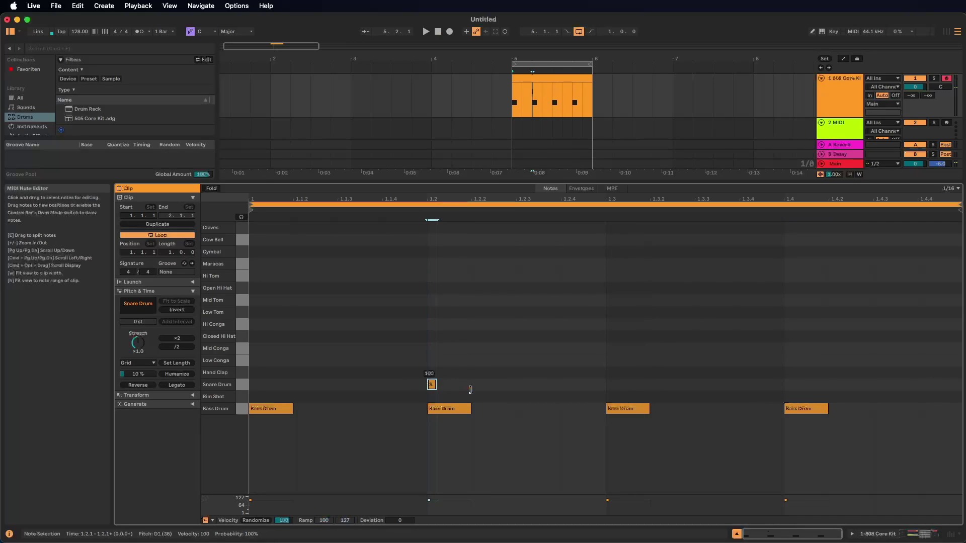
drag(470, 389, 471, 390)
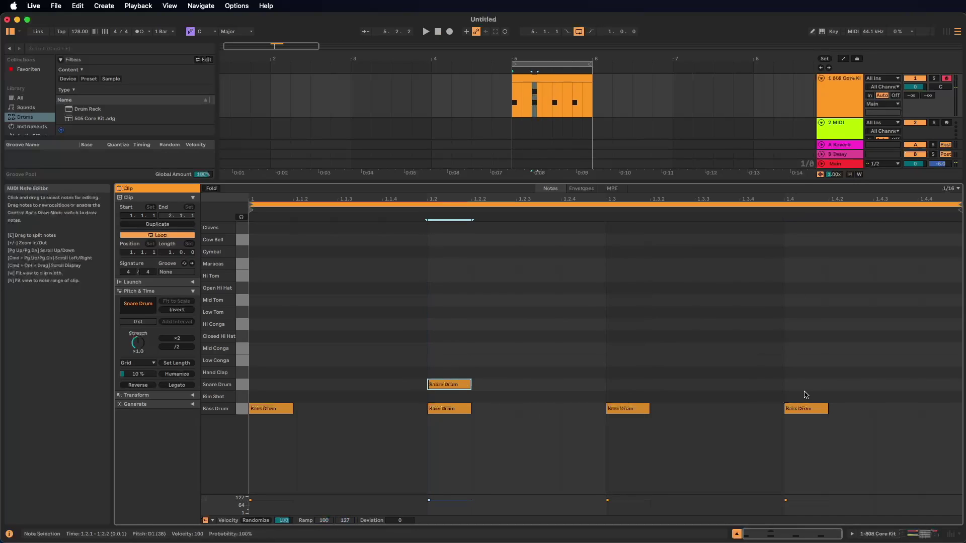
double_click(798, 389)
key(space)
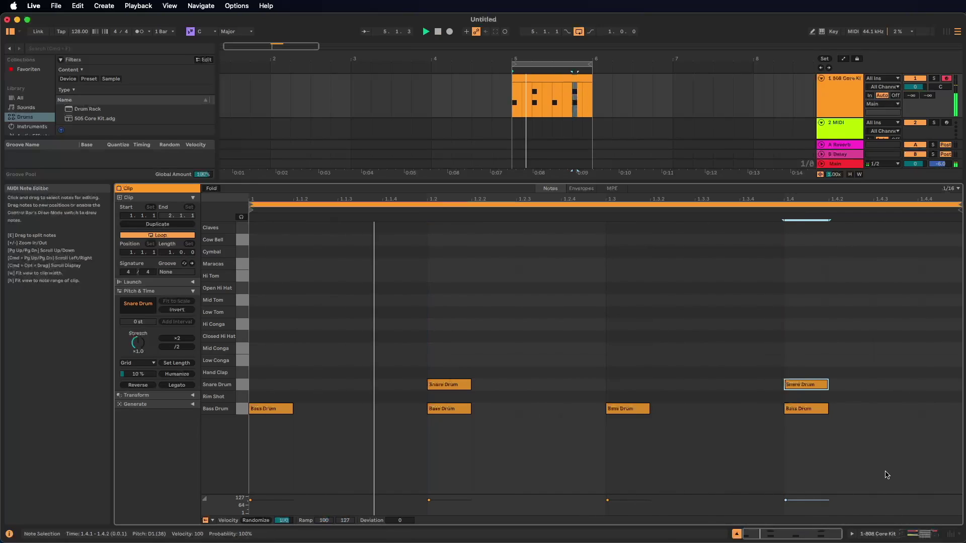
key(space)
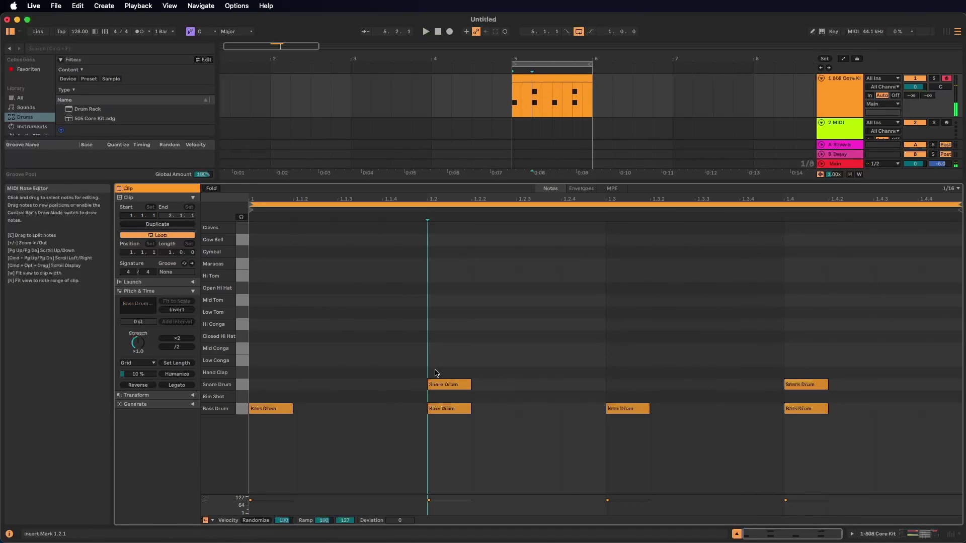
Layer Hand Clap notes on beats 1.2 and 1.4 and play the result.
double_click(434, 372)
double_click(801, 372)
key(space)
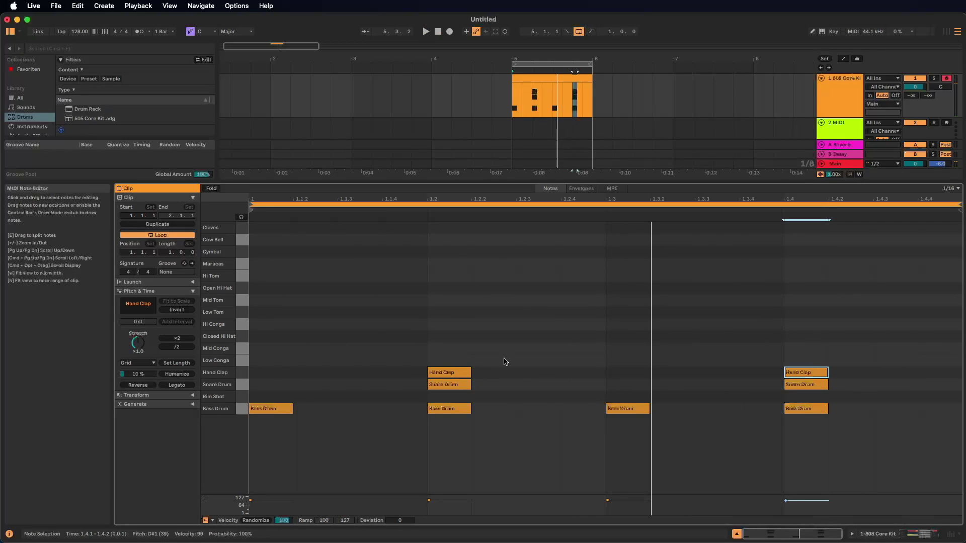
Try a four-note Hand Clap roll at 1.1.1–1.1.4, lowering one note to velocity 66, and audition it.
drag(370, 339, 821, 330)
click(699, 326)
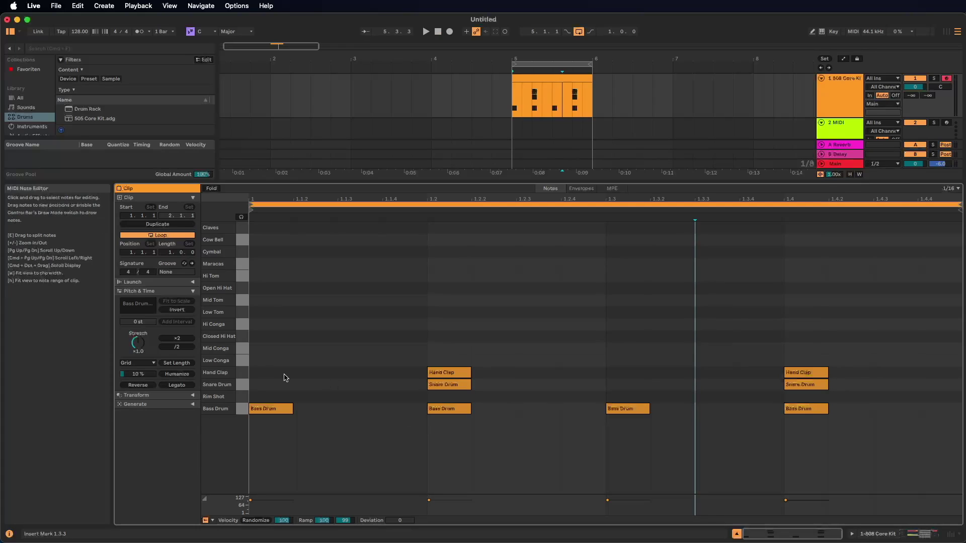
double_click(274, 373)
double_click(306, 372)
double_click(352, 373)
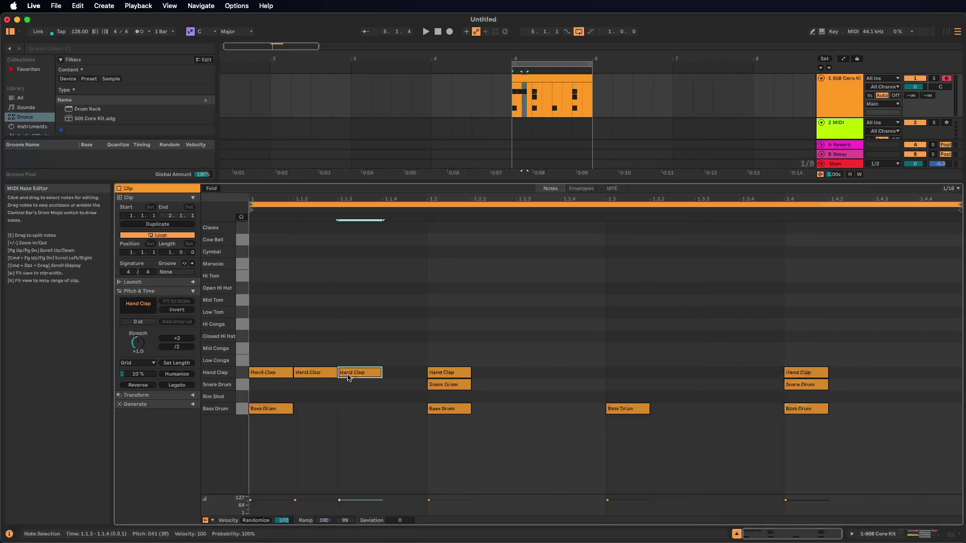
double_click(397, 372)
drag(290, 380, 388, 338)
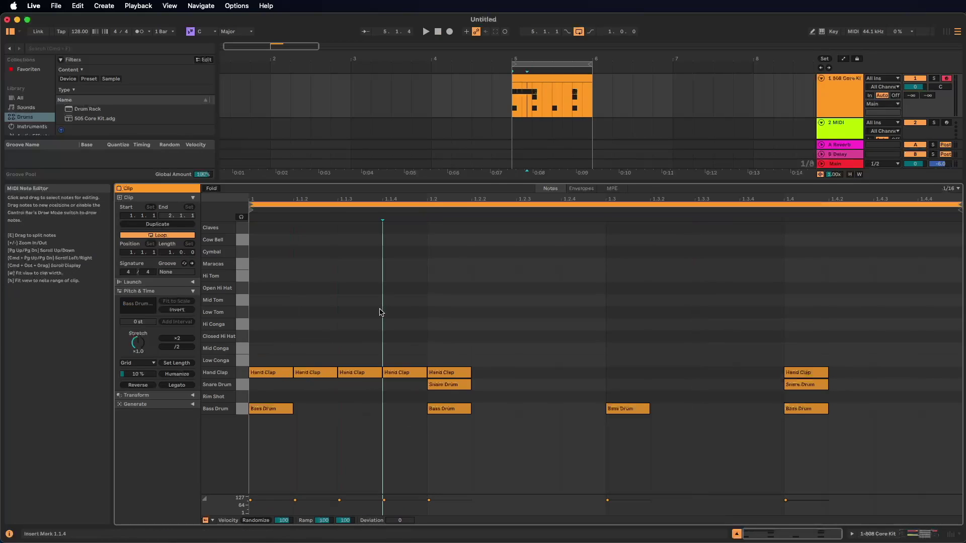
mouse_move(295, 500)
mouse_down()
mouse_move(295, 510)
mouse_move(339, 503)
mouse_up()
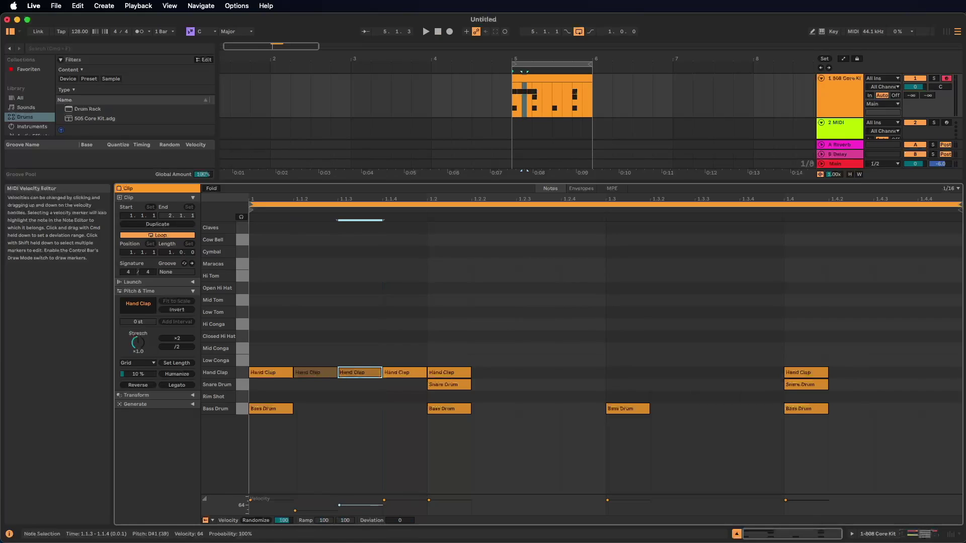
key(space)
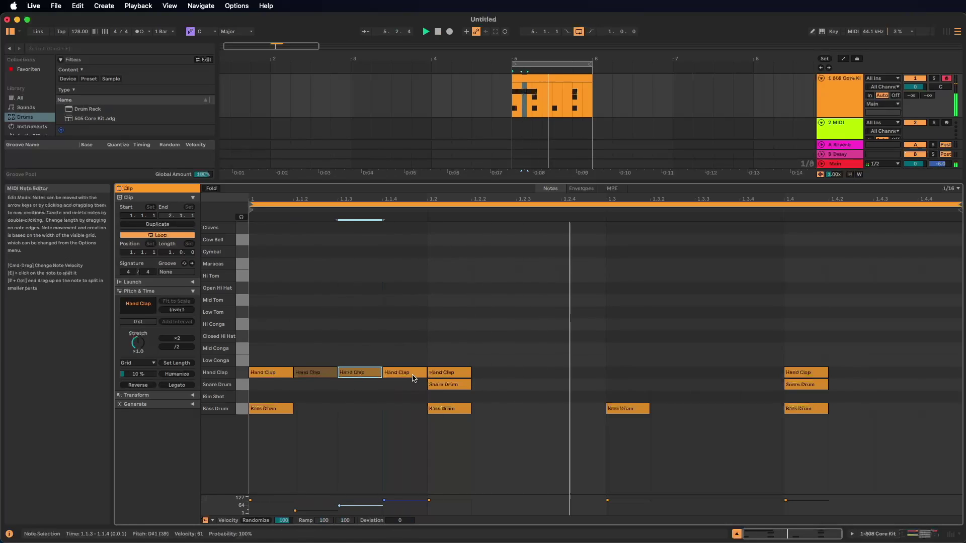
key(space)
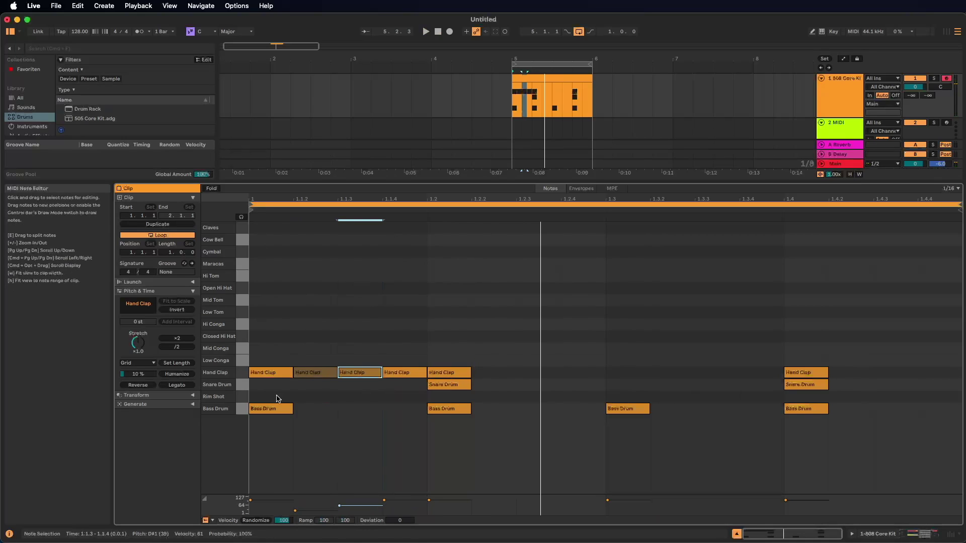
key(space)
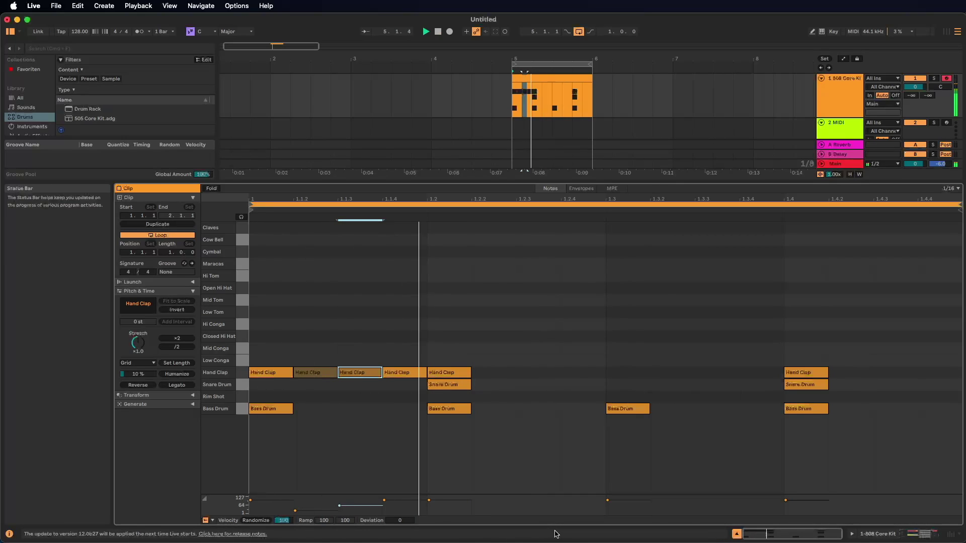
key(space)
Delete the beat-1 clap roll and lower both remaining Hand Clap notes to velocity about 53.
drag(408, 336, 281, 392)
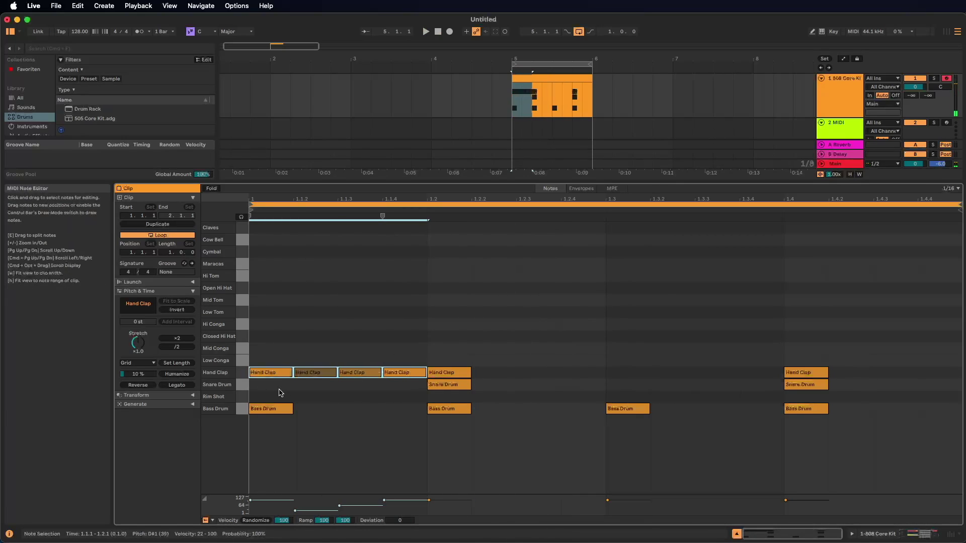
key(Delete)
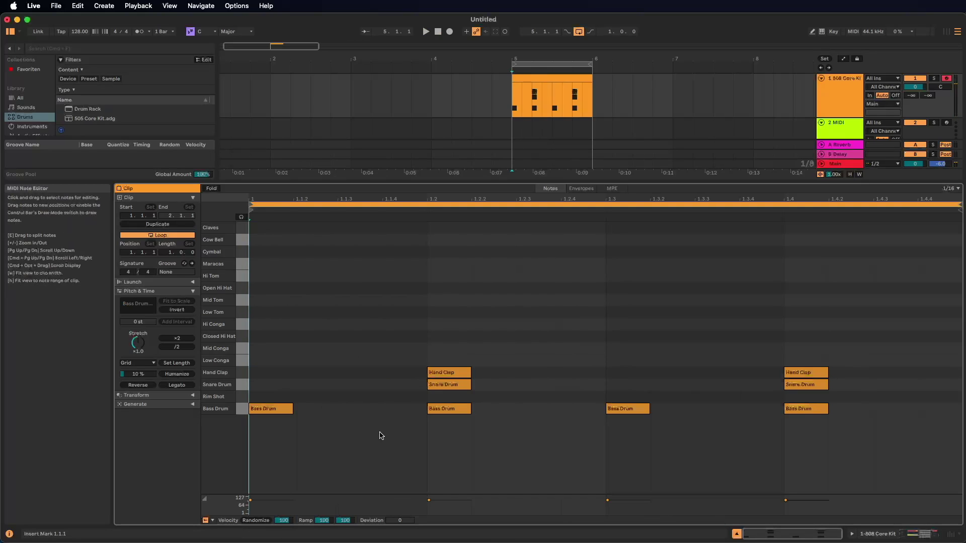
mouse_move(342, 336)
mouse_down()
mouse_move(846, 361)
mouse_move(861, 378)
mouse_up()
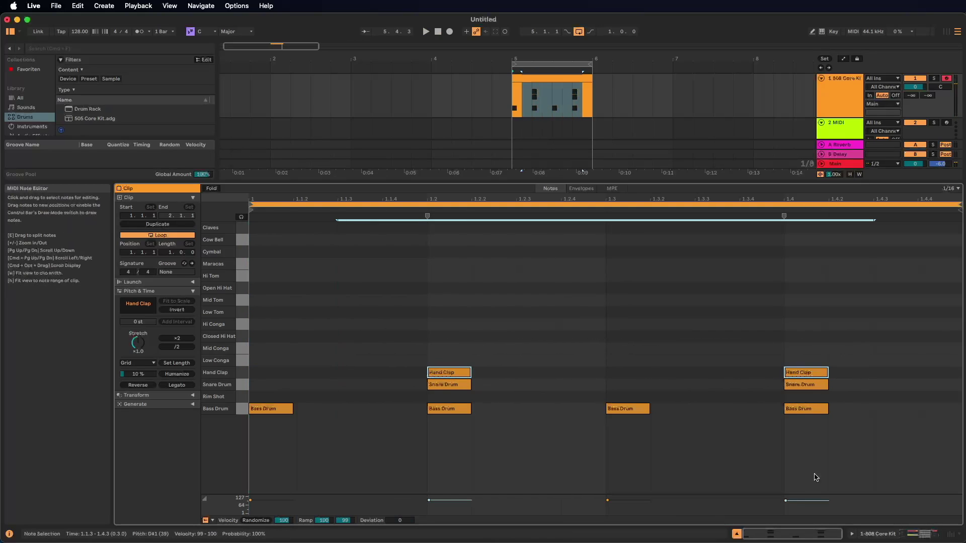
drag(787, 503, 788, 511)
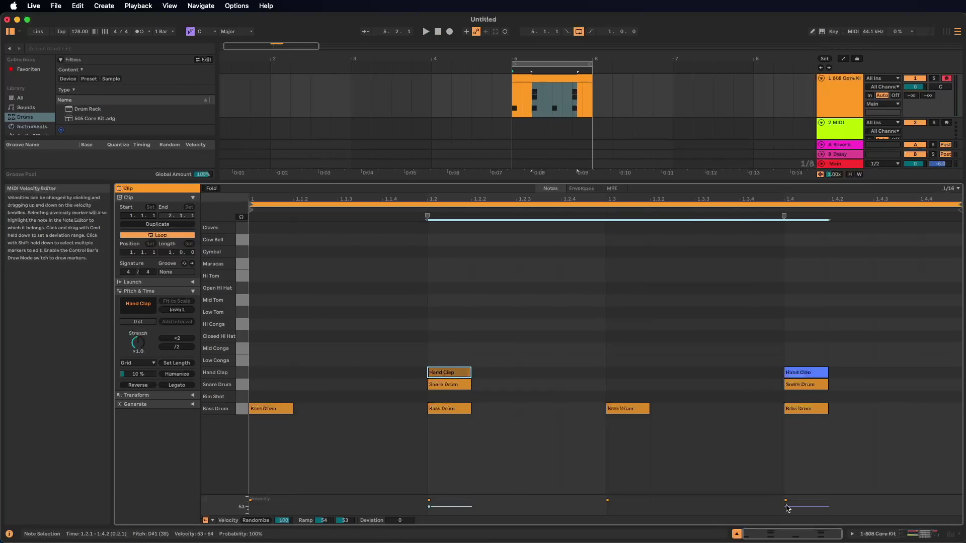
key(space)
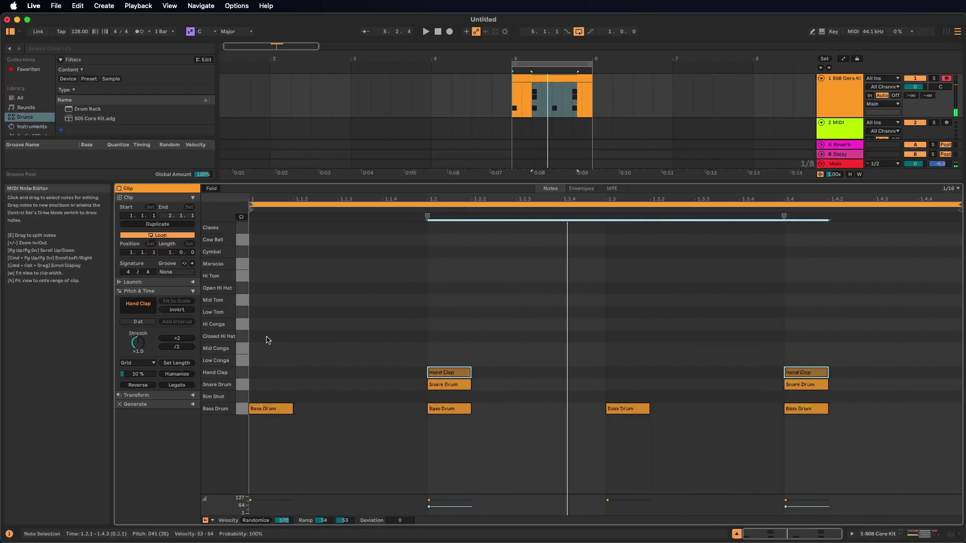
Place Closed Hi Hat notes at 1.1.1 and 1.1.3, removing six trial hats added from 1.2 to 1.4.3.
key(space)
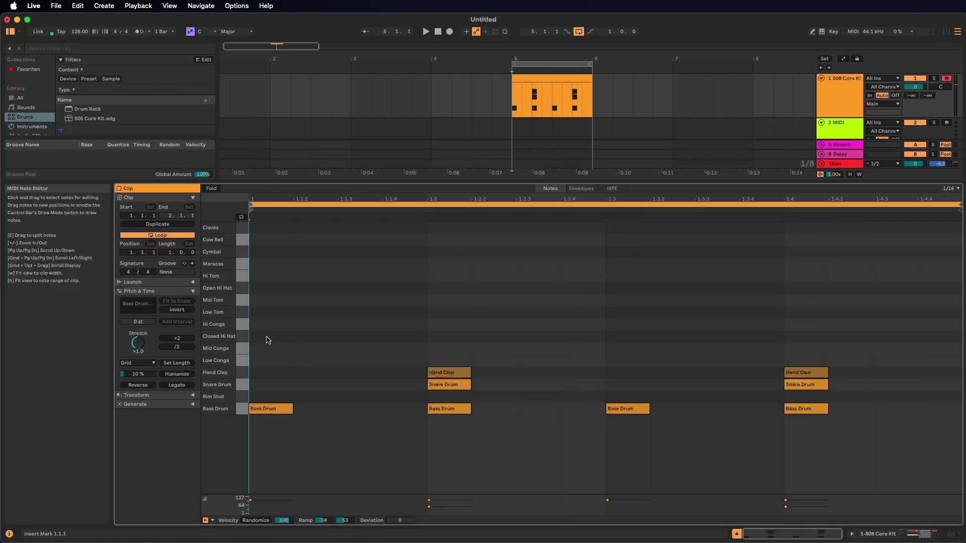
double_click(267, 337)
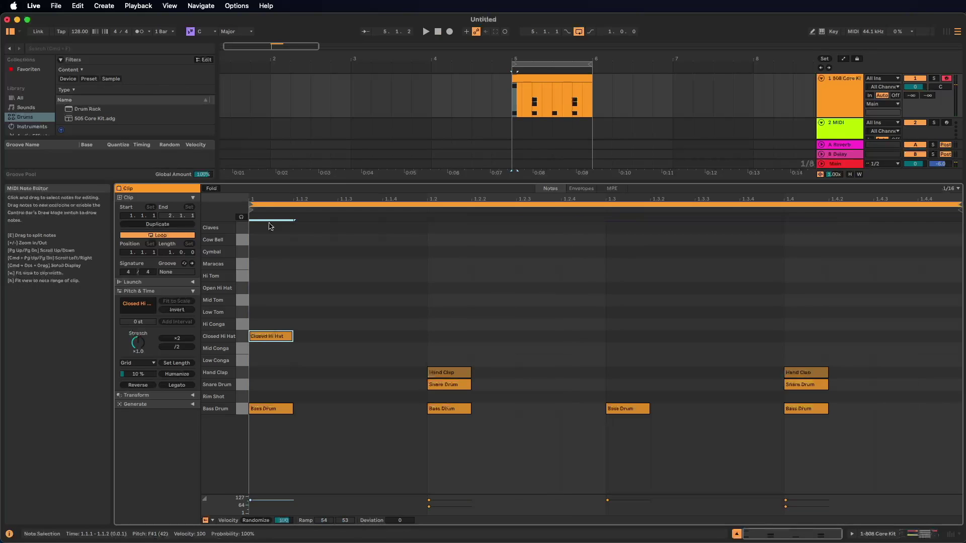
double_click(357, 338)
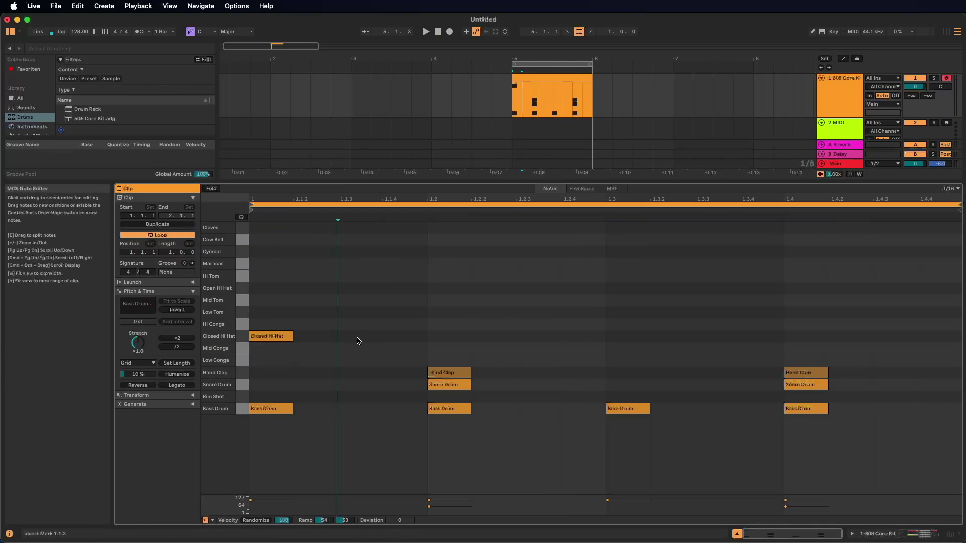
key(space)
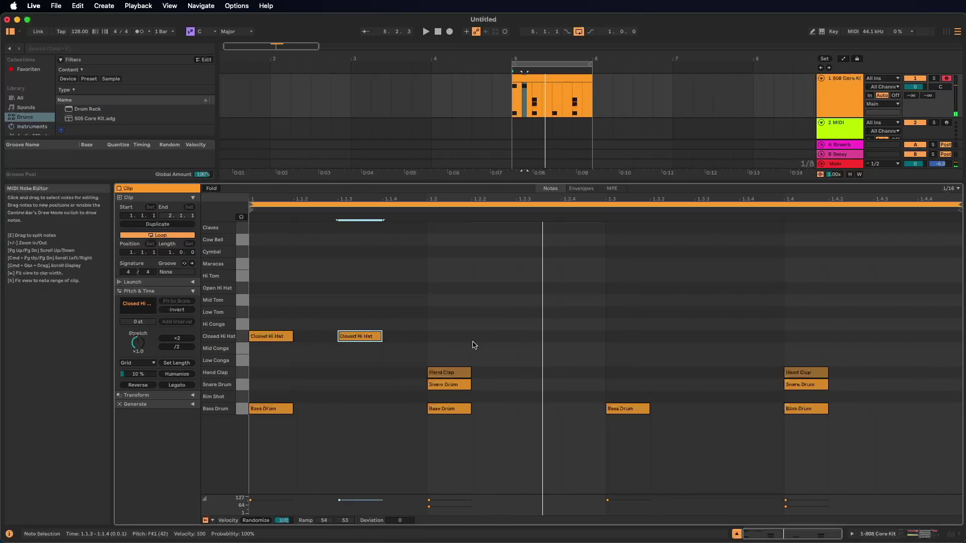
double_click(436, 337)
double_click(538, 336)
double_click(626, 336)
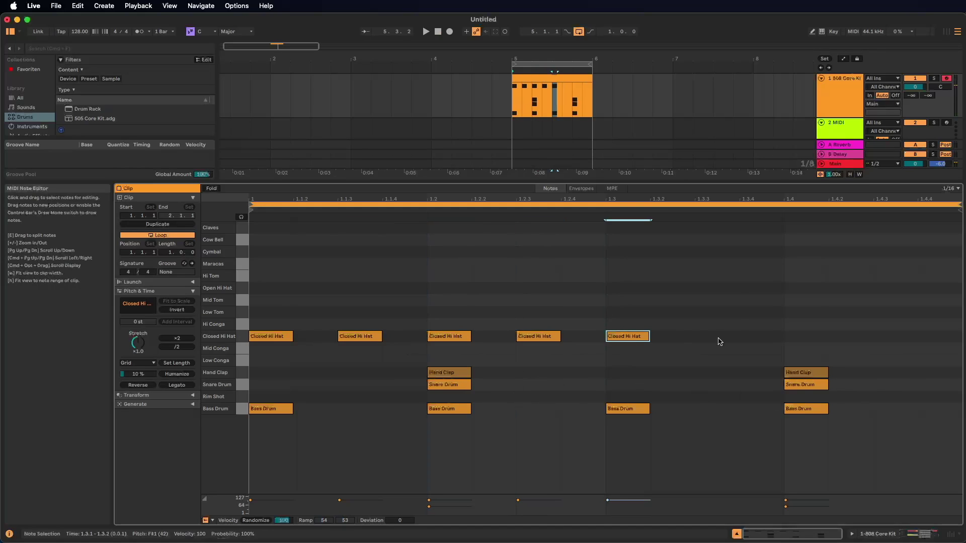
double_click(717, 336)
double_click(806, 336)
double_click(895, 336)
drag(935, 308, 425, 357)
key(Delete)
Duplicate the 1.1.1/1.1.3 hi-hat pair with Cmd+D onto beats 2 and 3 and play the clip.
click(257, 302)
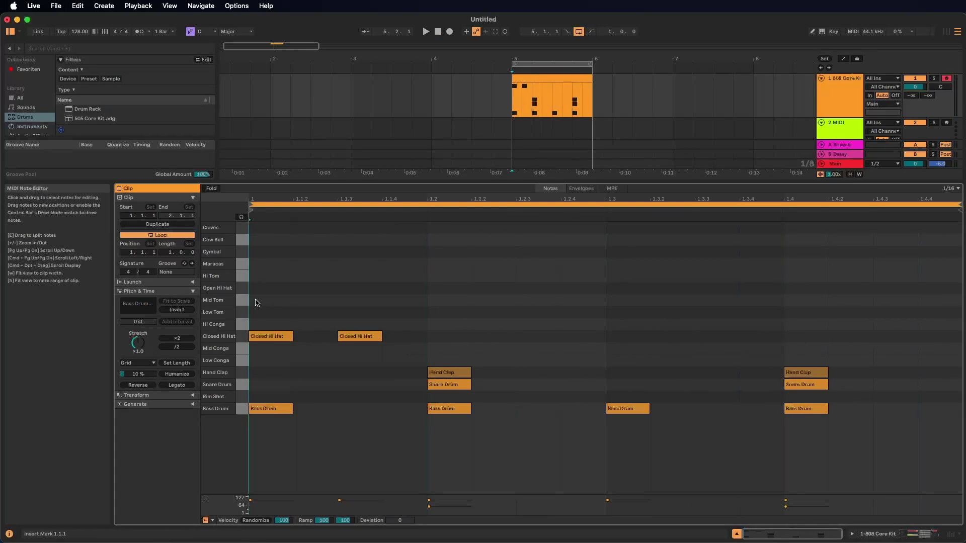
drag(256, 303, 373, 359)
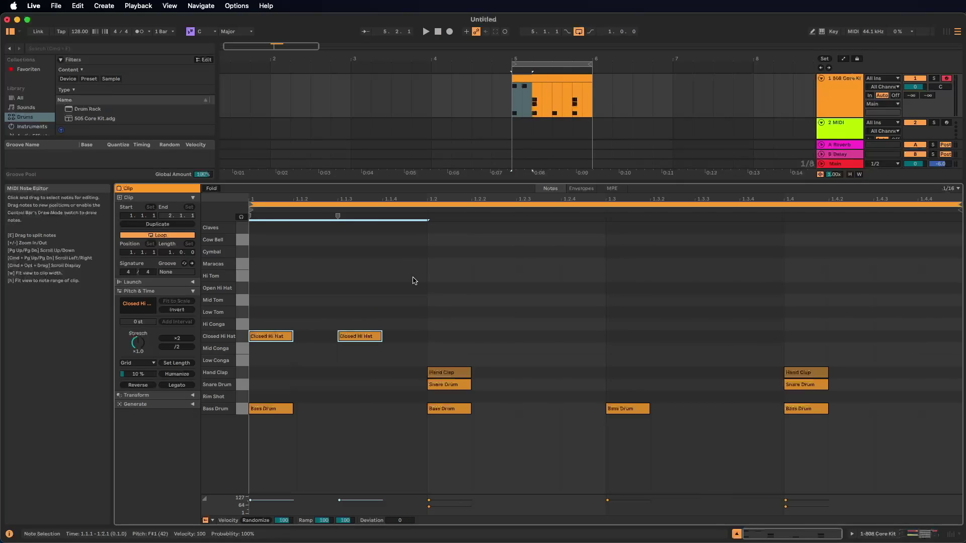
key(super+d)
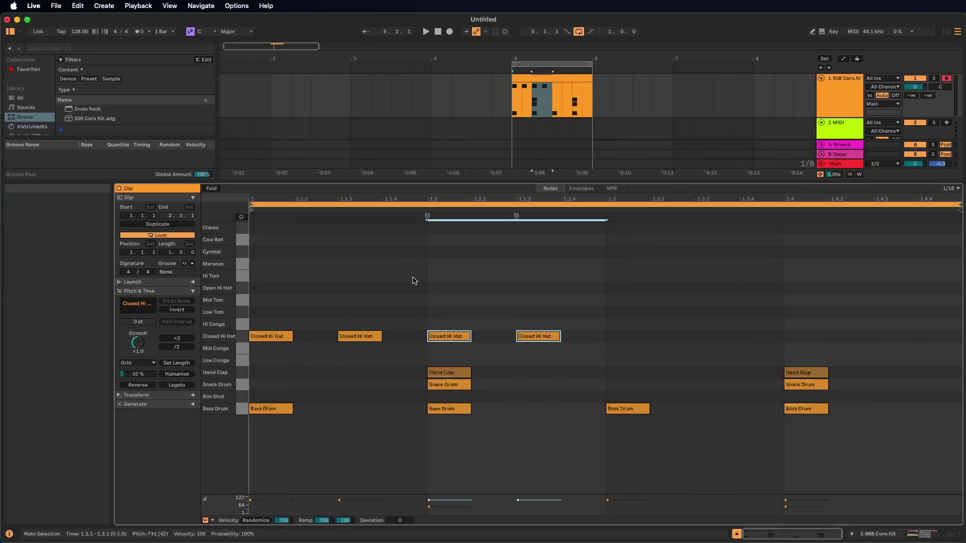
key(super+d)
key(super+d)
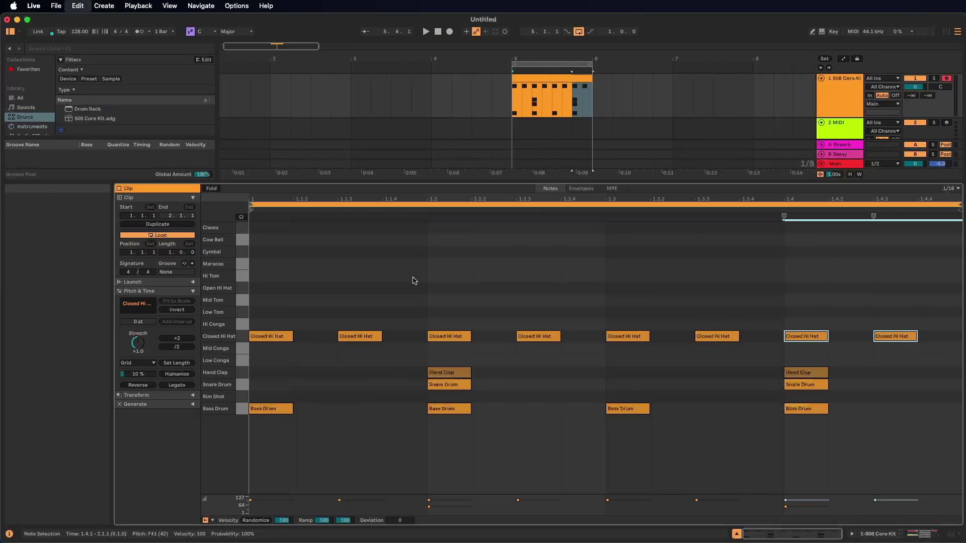
key(space)
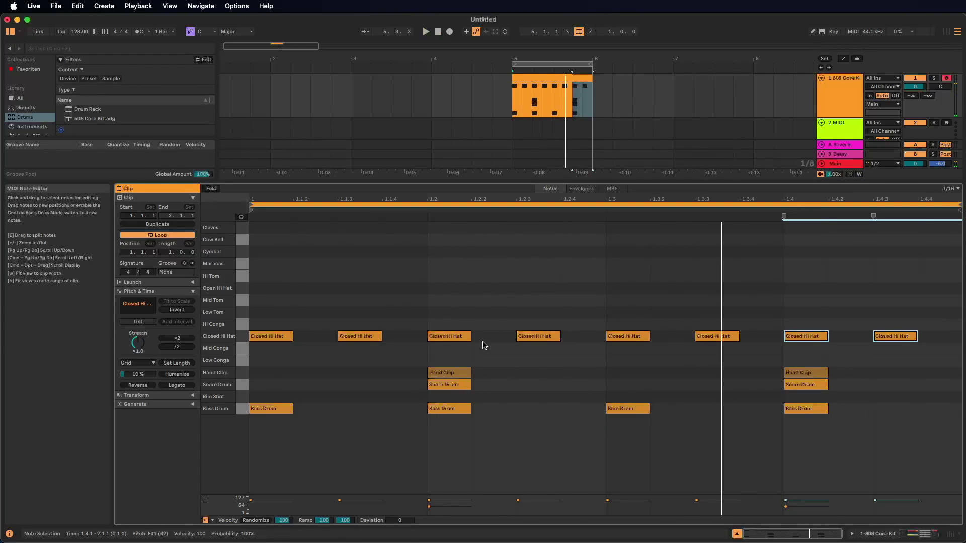
Add ghost Closed Hi Hat notes at 1.3.4 and 1.4.2, and turn the 1.1.3 hat into an Open Hi Hat.
double_click(666, 340)
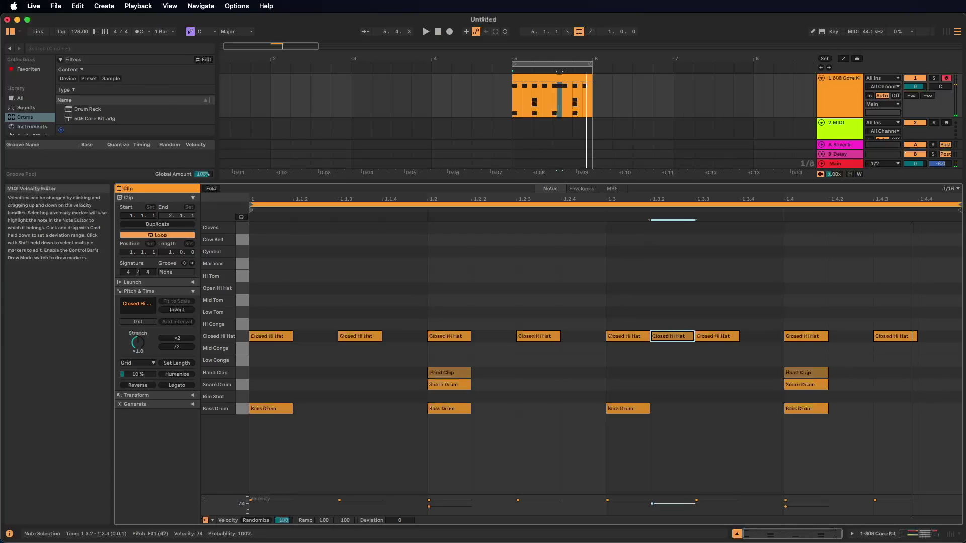
key(space)
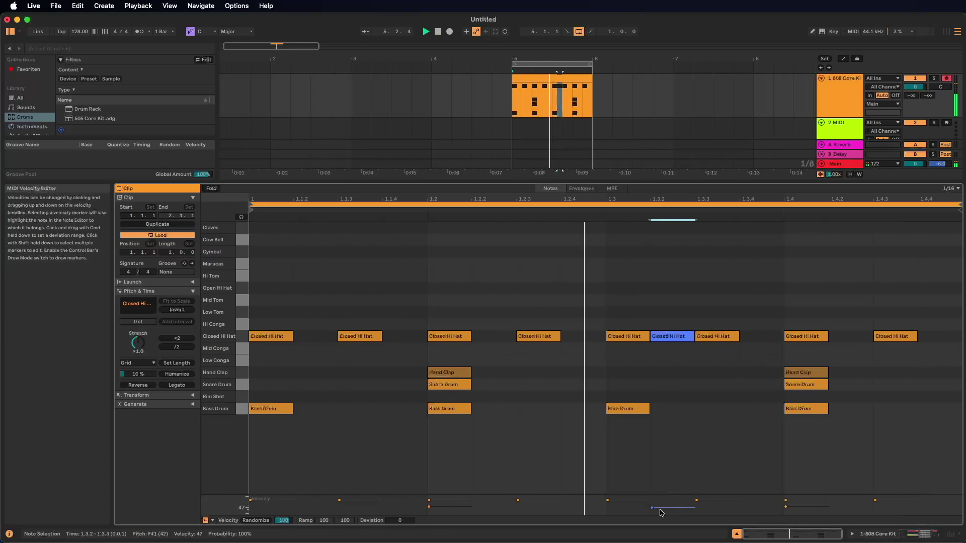
double_click(762, 340)
key(space)
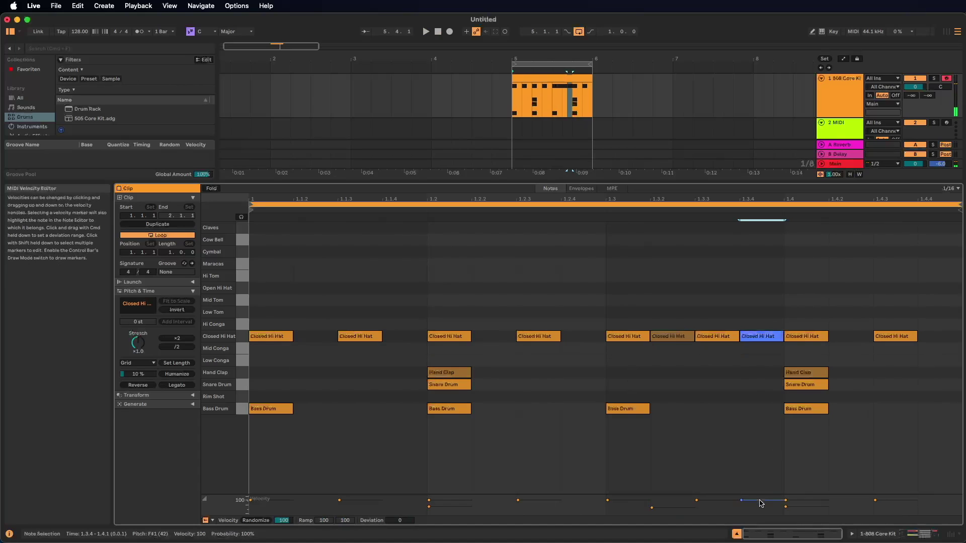
key(space)
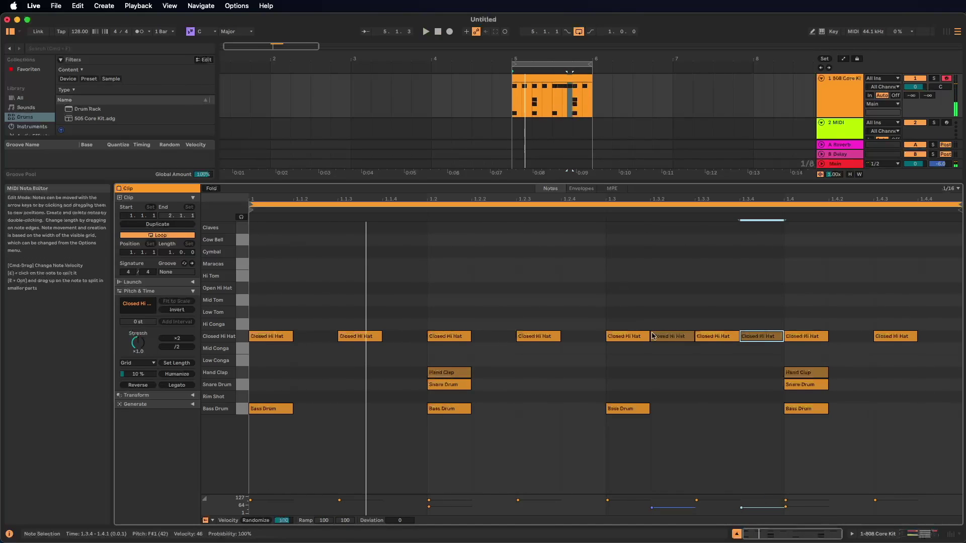
drag(652, 336, 846, 339)
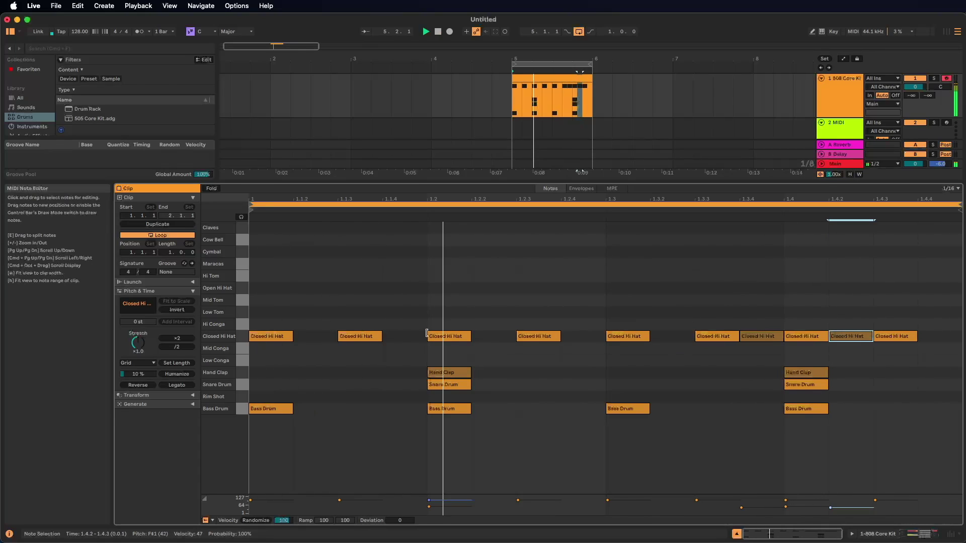
drag(360, 334, 360, 298)
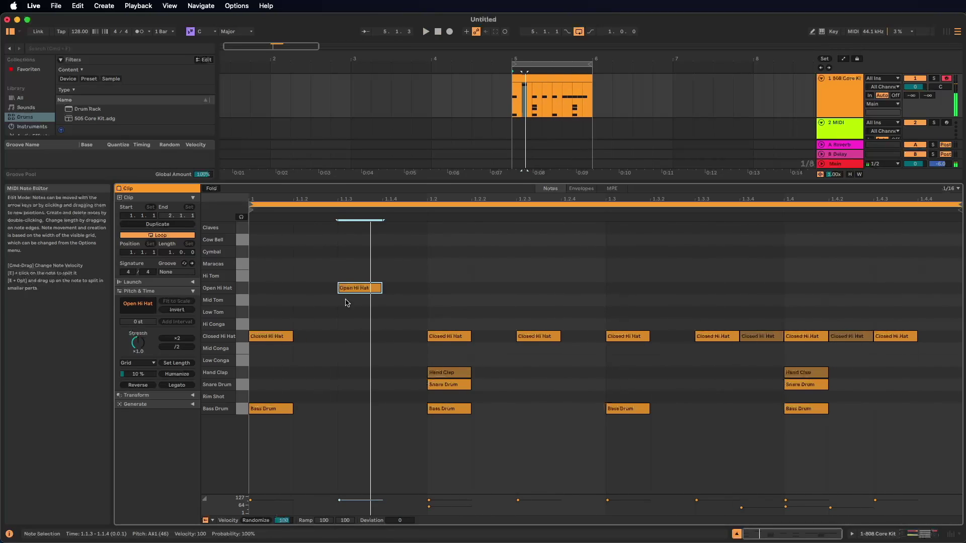
Add a note at 1.2.3, audition it on several drum rows, and settle it on Mid Tom.
click(241, 302)
key(space)
key(h)
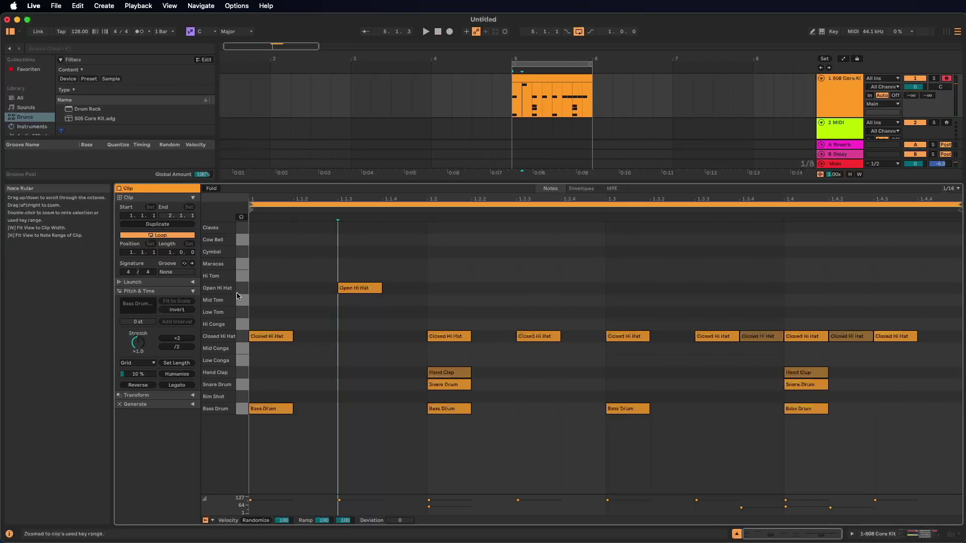
double_click(543, 277)
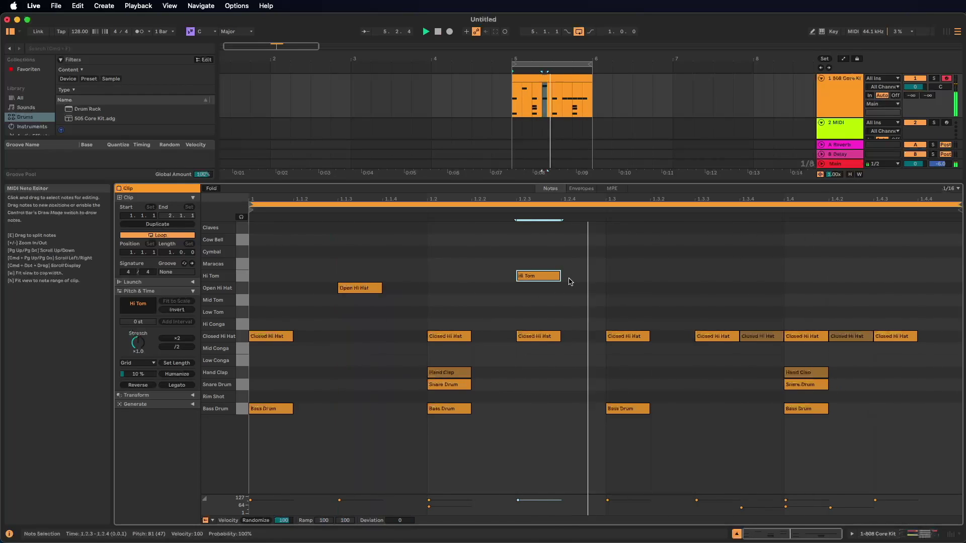
key(Down)
key(Down)
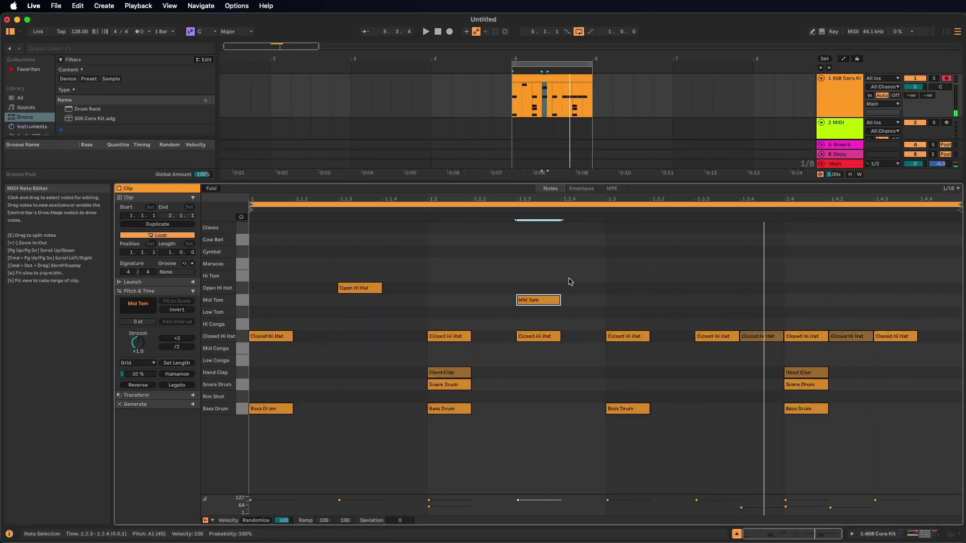
key(space)
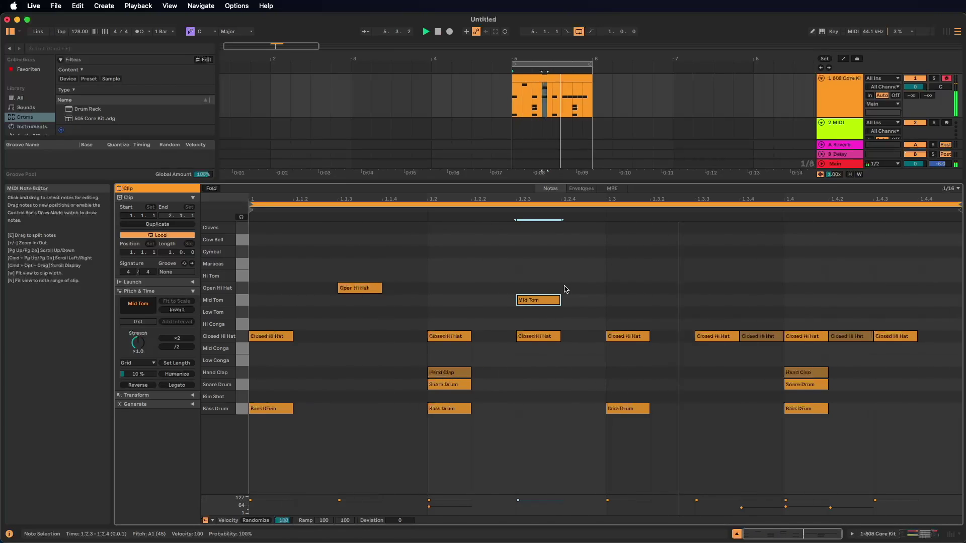
key(Down)
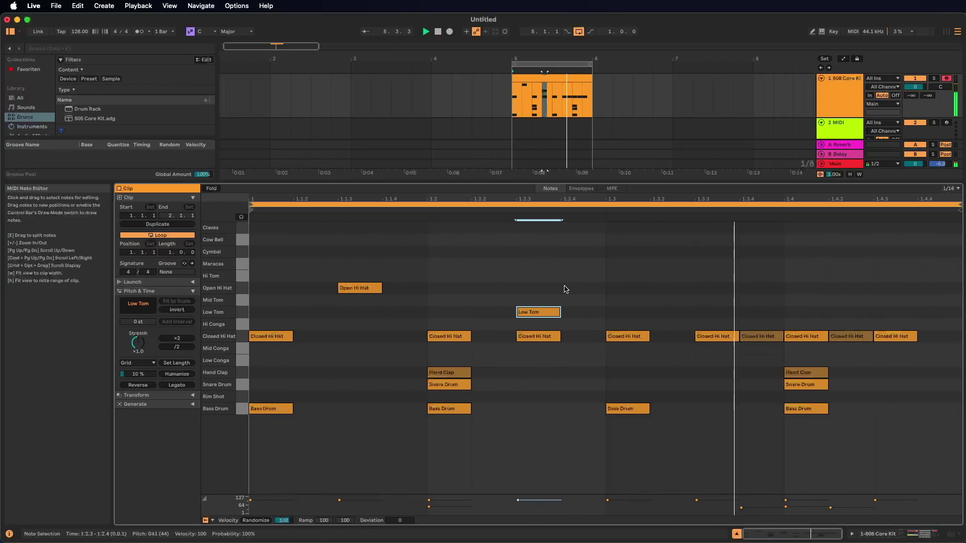
key(Down)
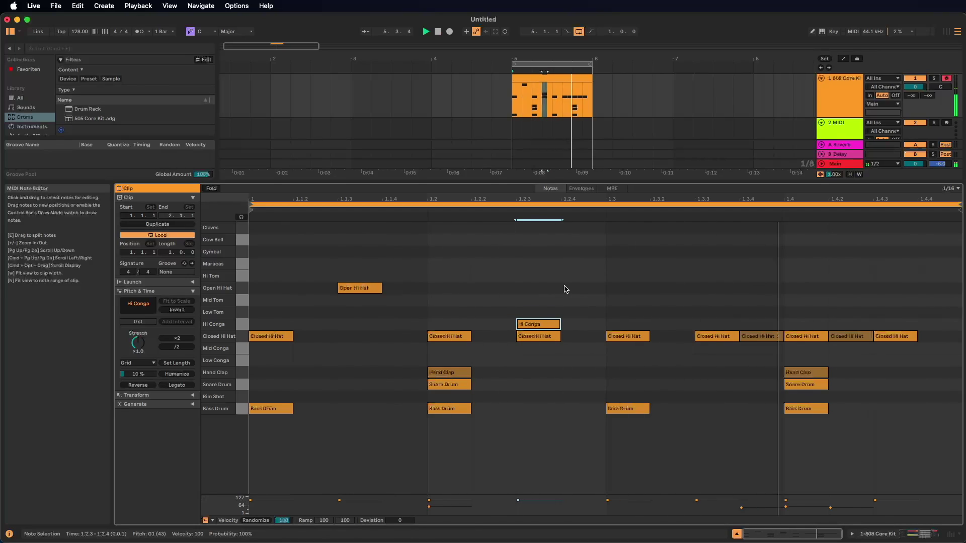
key(Down)
key(Down)
key(Down)
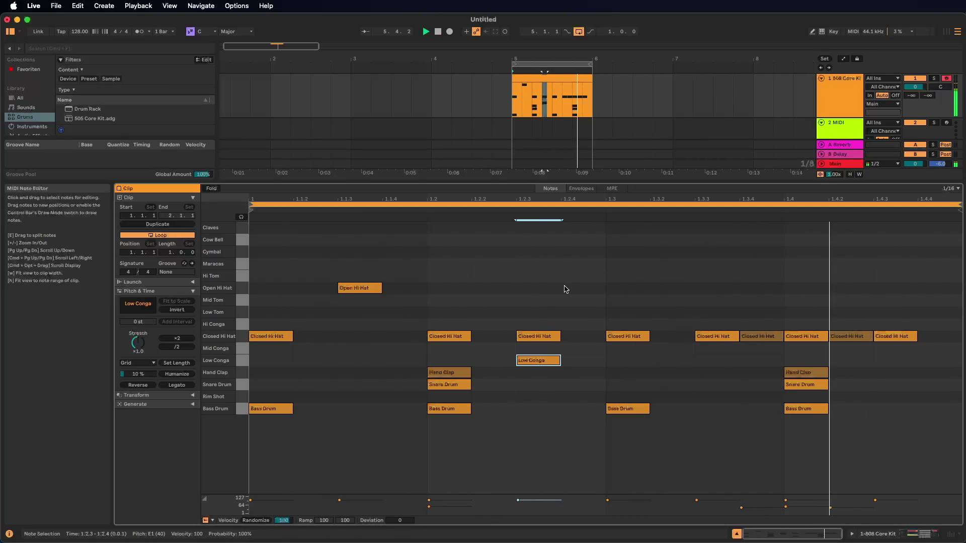
key(Up)
key(Up)
key(Up)
key(Up)
key(Up)
key(Up)
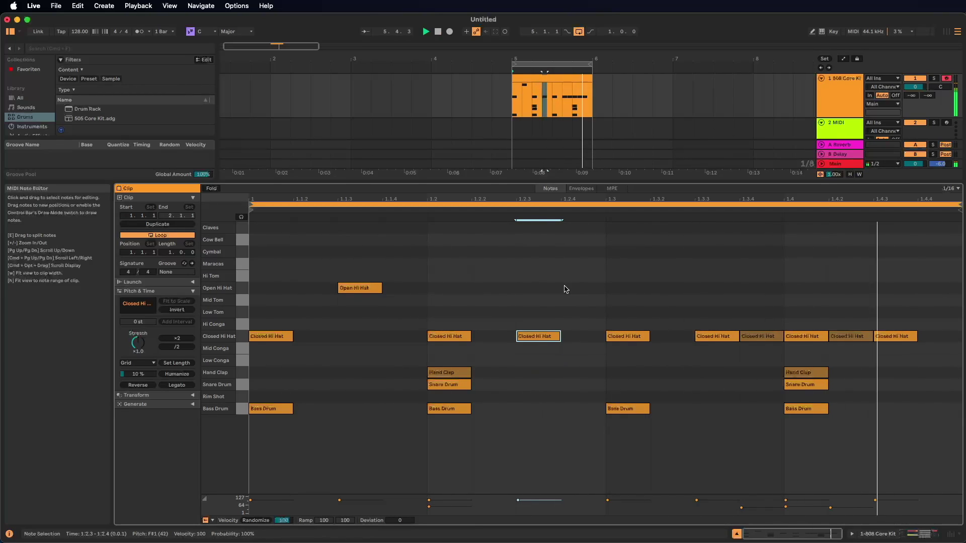
key(Down)
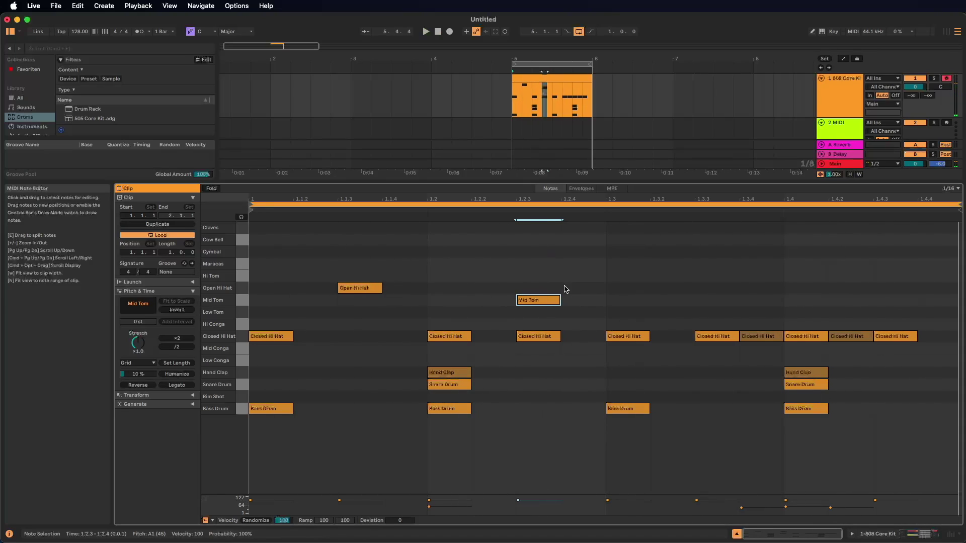
Nudge the Mid Tom note with the arrow keys until it sits at 1.2.4.
key(Right)
key(Right)
key(Right)
key(Left)
key(Left)
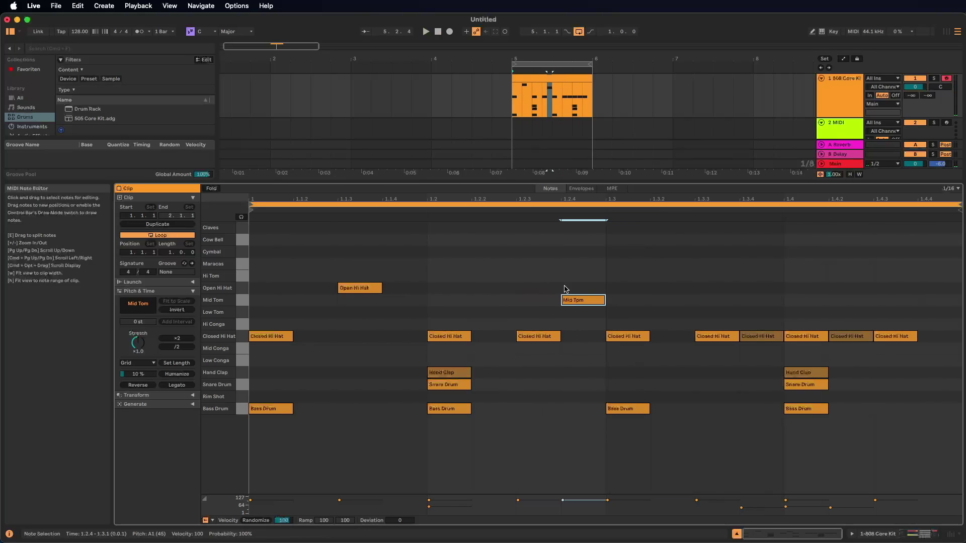
key(Right)
key(Left)
key(Right)
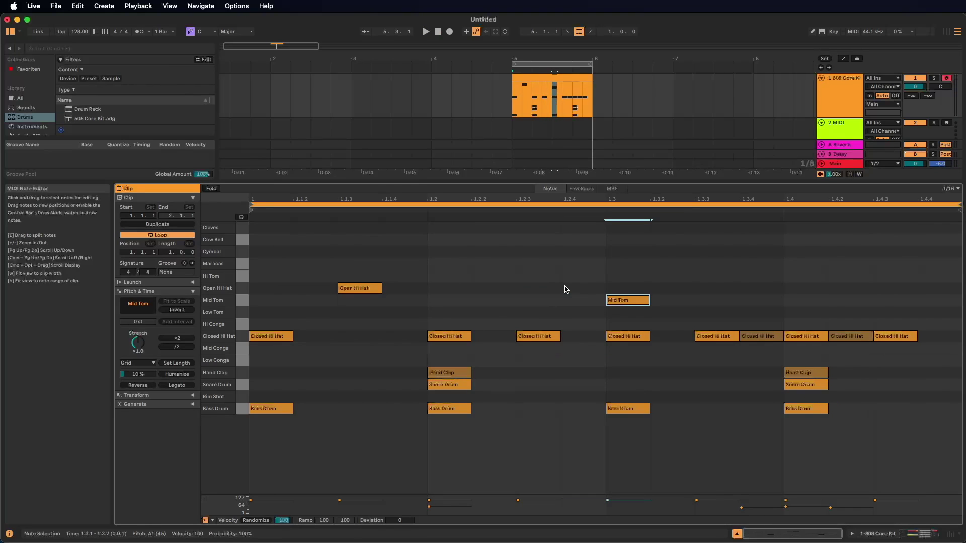
key(Left)
key(Right)
key(Up)
key(Down)
key(Up)
key(Down)
key(Left)
key(Right)
key(Right)
key(Right)
key(Left)
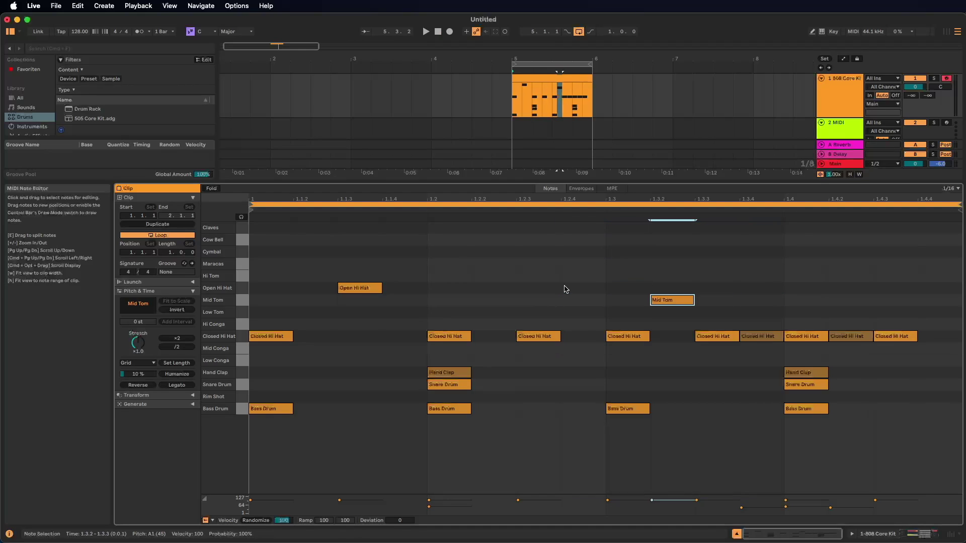
key(Left)
key(Left)
key(Left)
key(Right)
key(Left)
key(Right)
key(Left)
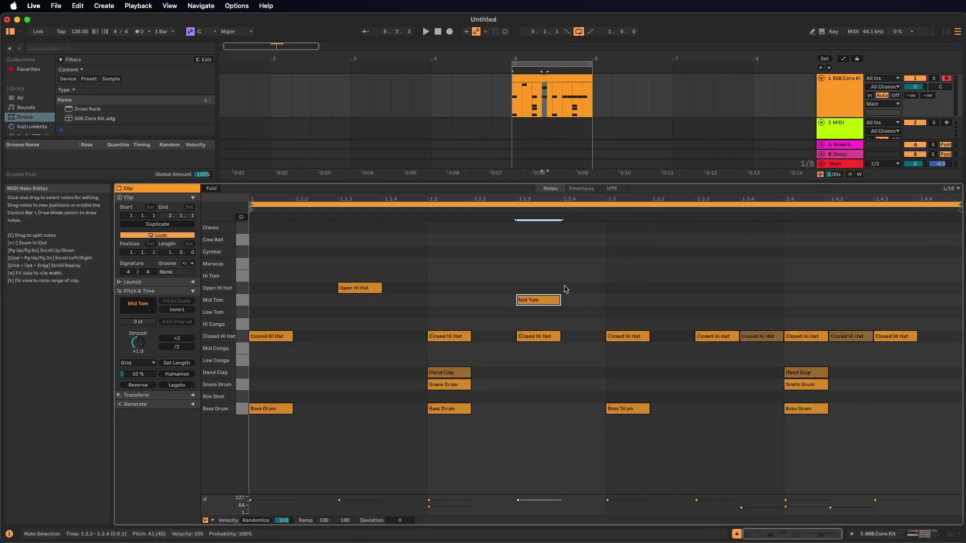
key(Left)
key(Left)
key(Left)
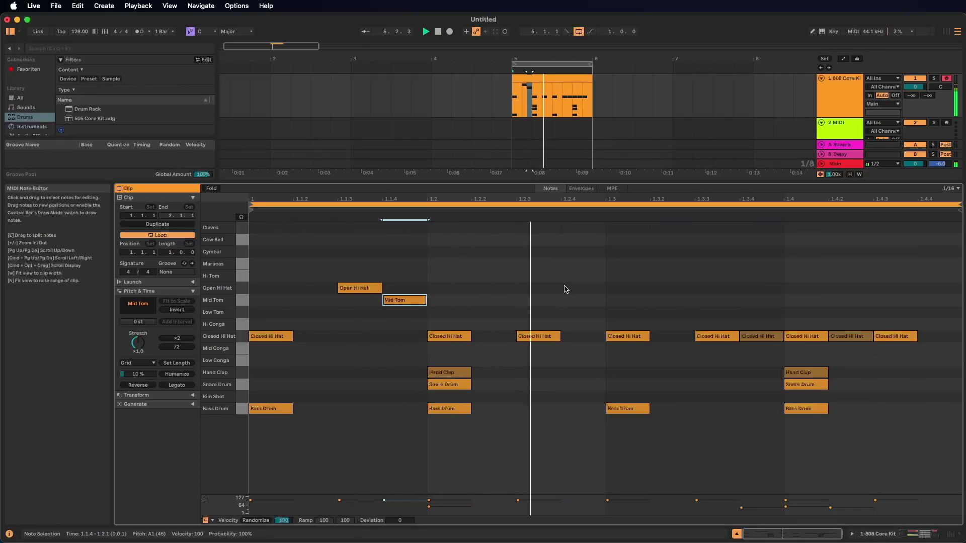
key(Right)
key(Right)
key(Right)
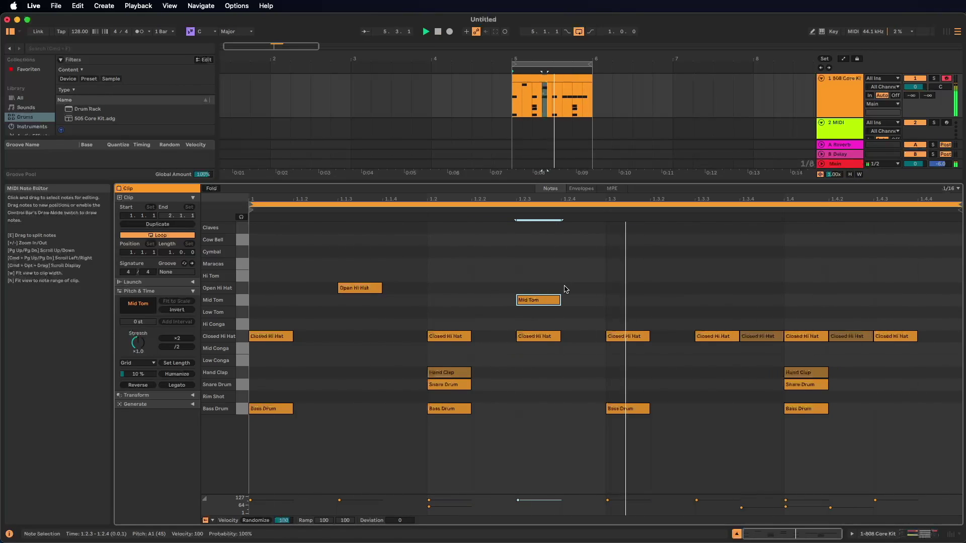
key(Right)
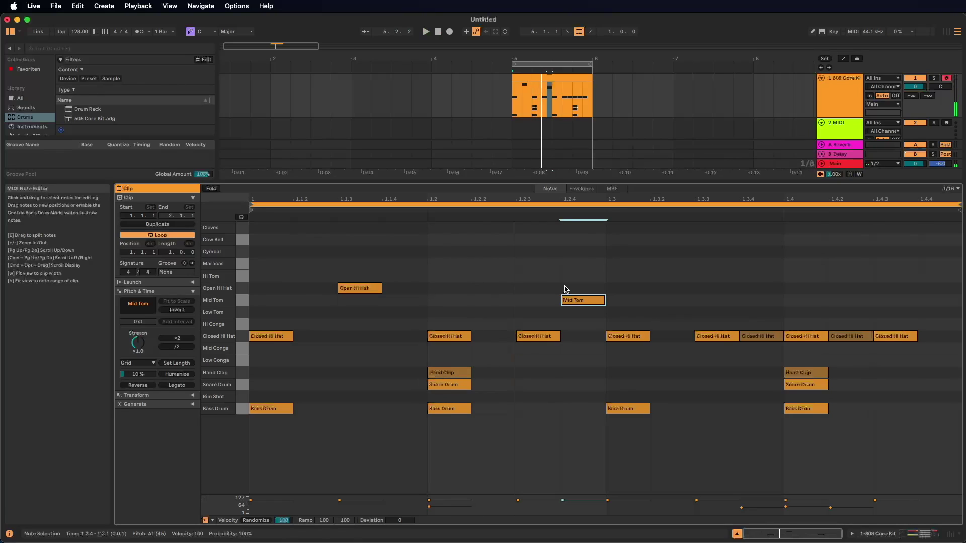
Duplicate the Mid Tom note with Cmd+D and shift the copy to 1.3.3.
key(super+d)
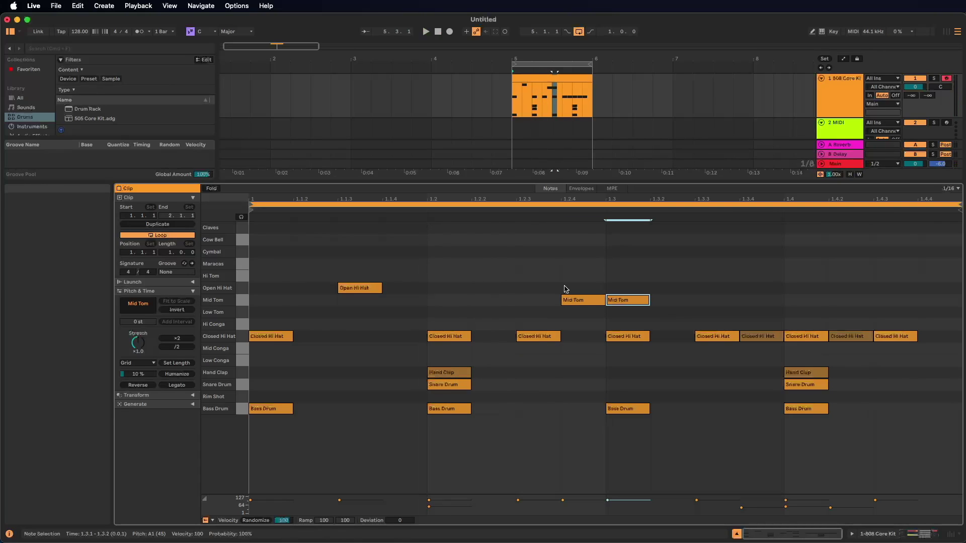
key(Right)
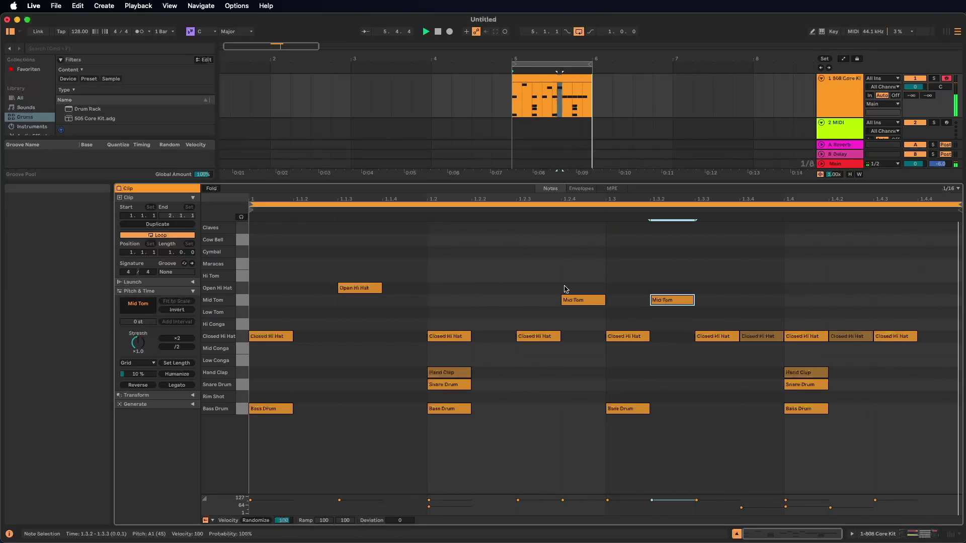
key(Right)
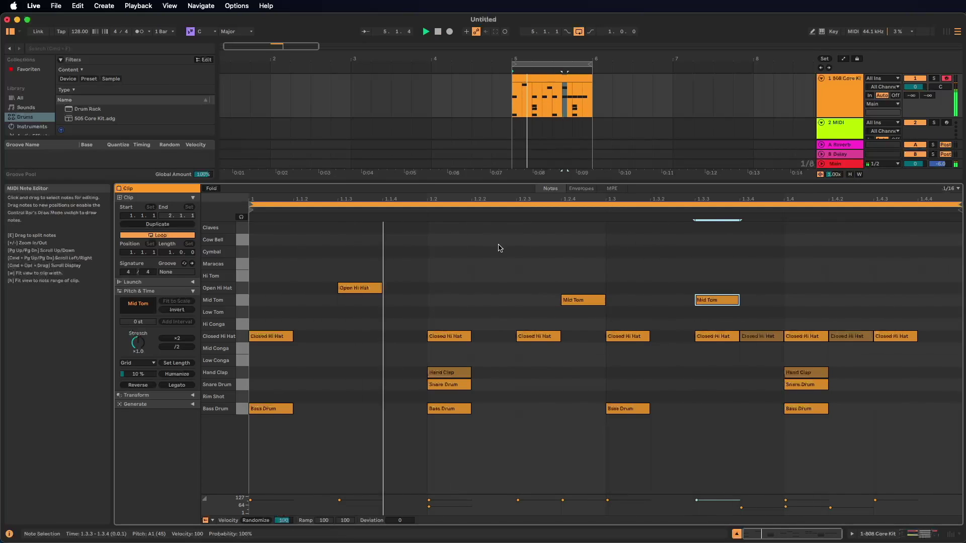
Select both Mid Tom notes and drag their velocity down to 44.
drag(498, 248, 778, 320)
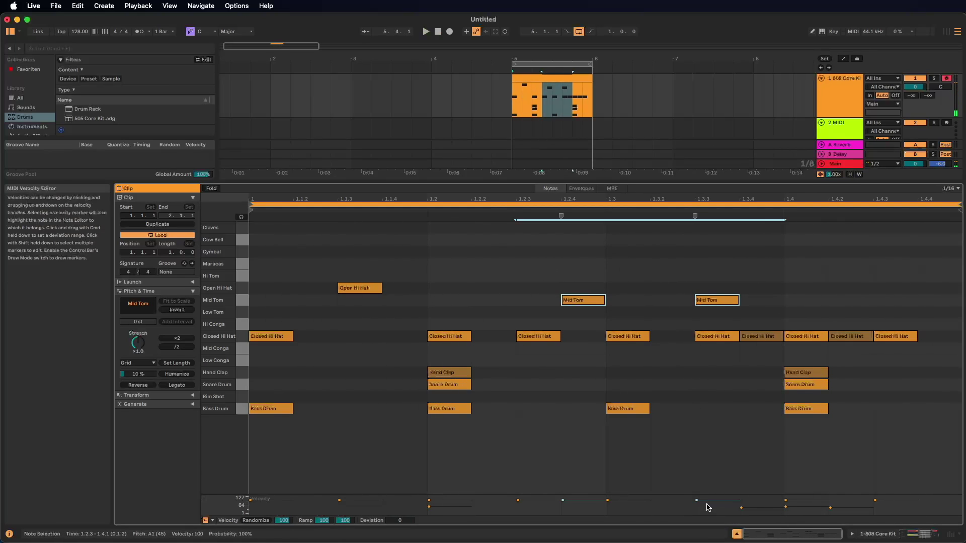
drag(708, 504, 708, 510)
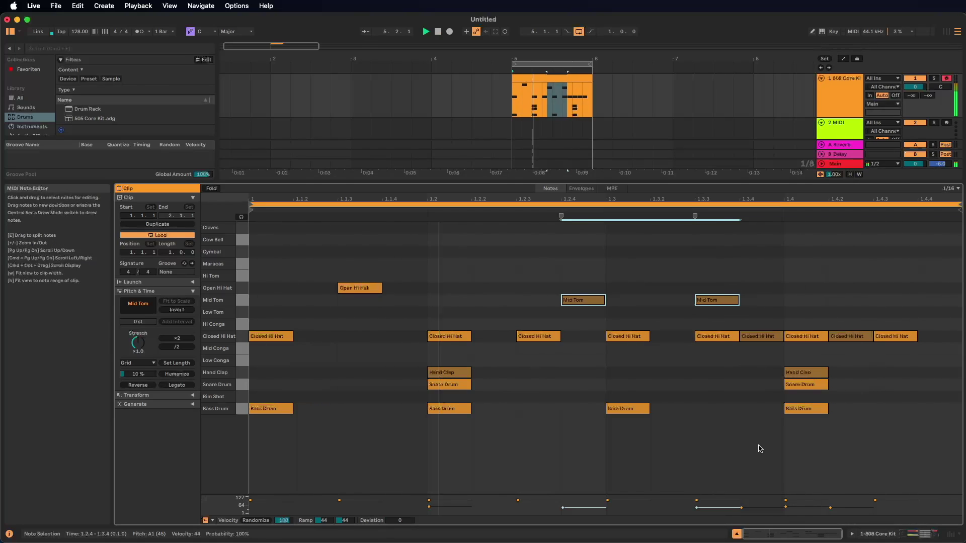
Enlarge the Arrangement area and zoom the ruler in on the drum clip at bar 5.
drag(709, 181, 709, 378)
click(536, 46)
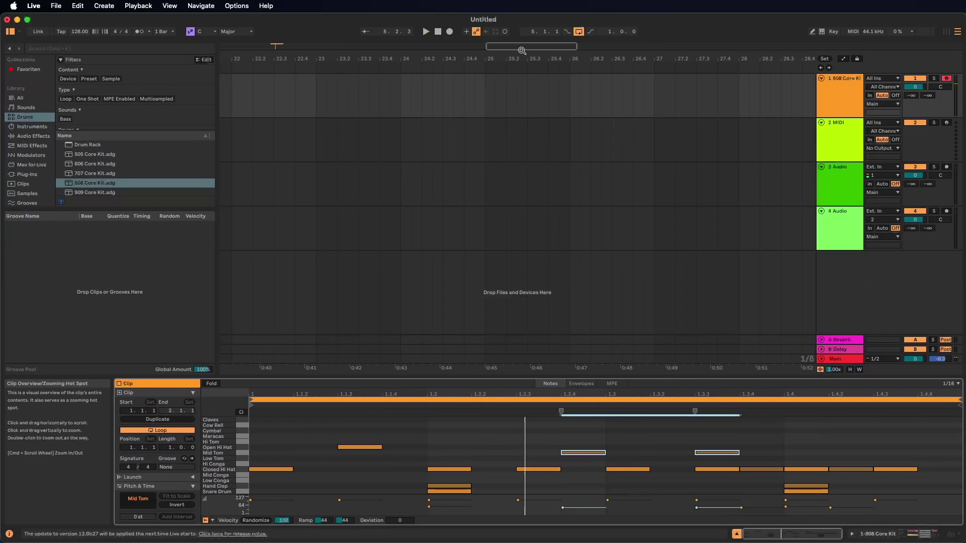
drag(503, 367, 503, 503)
drag(266, 365, 265, 302)
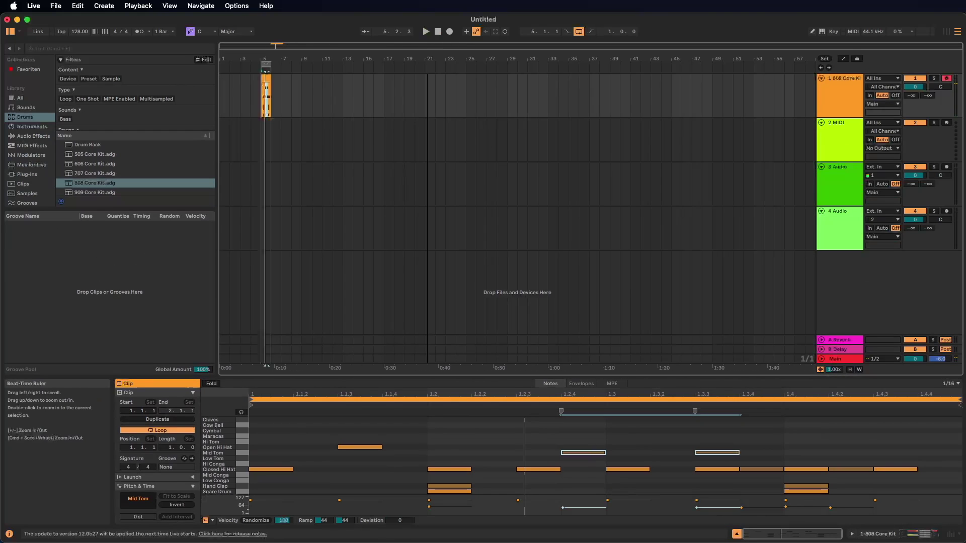
double_click(263, 58)
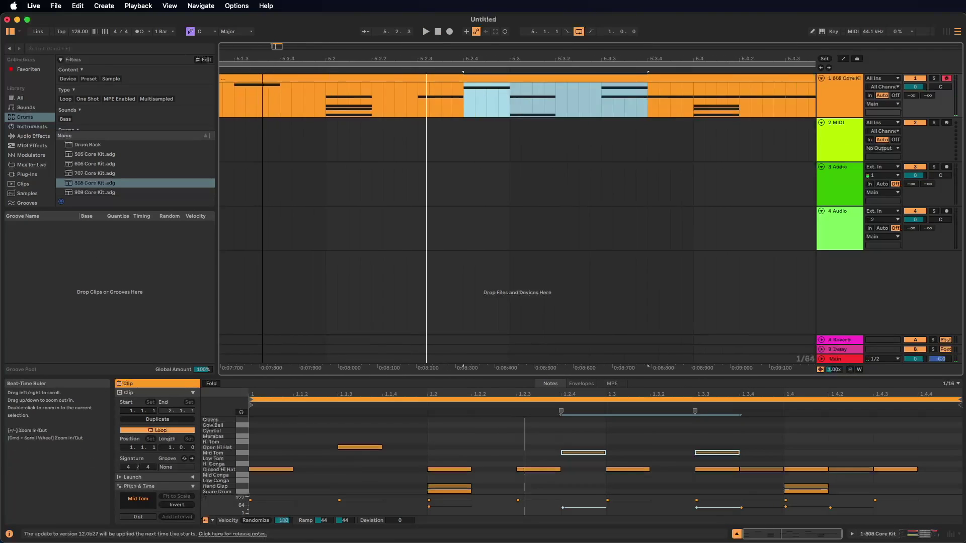
drag(397, 59, 396, 48)
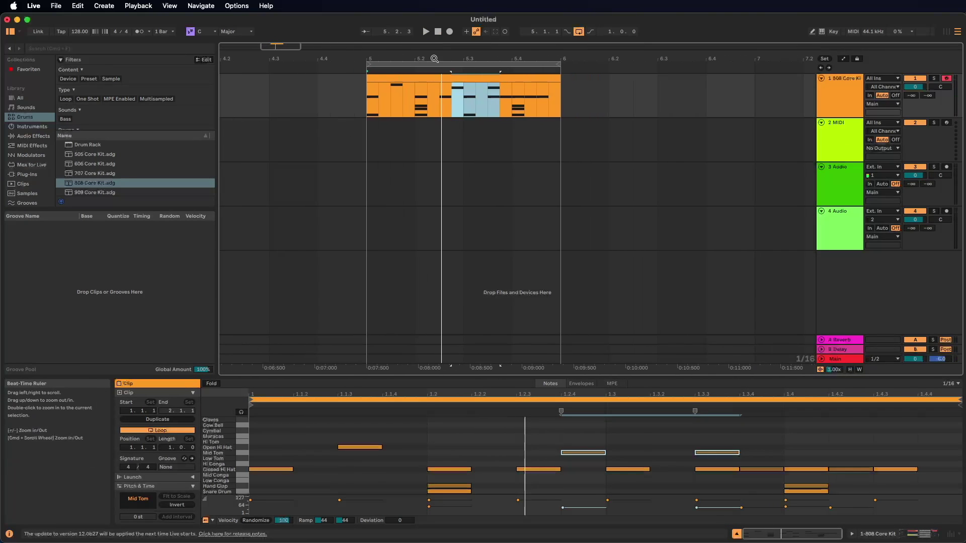
drag(434, 57, 456, 51)
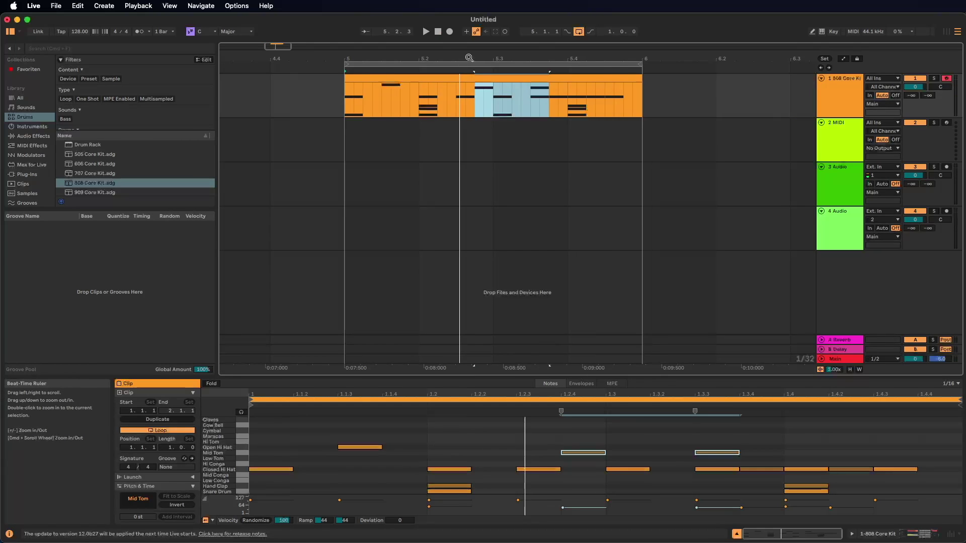
drag(471, 57, 501, 85)
Drag the drum clip's right edge out to bar 13 so the one-bar loop repeats for eight bars.
click(366, 96)
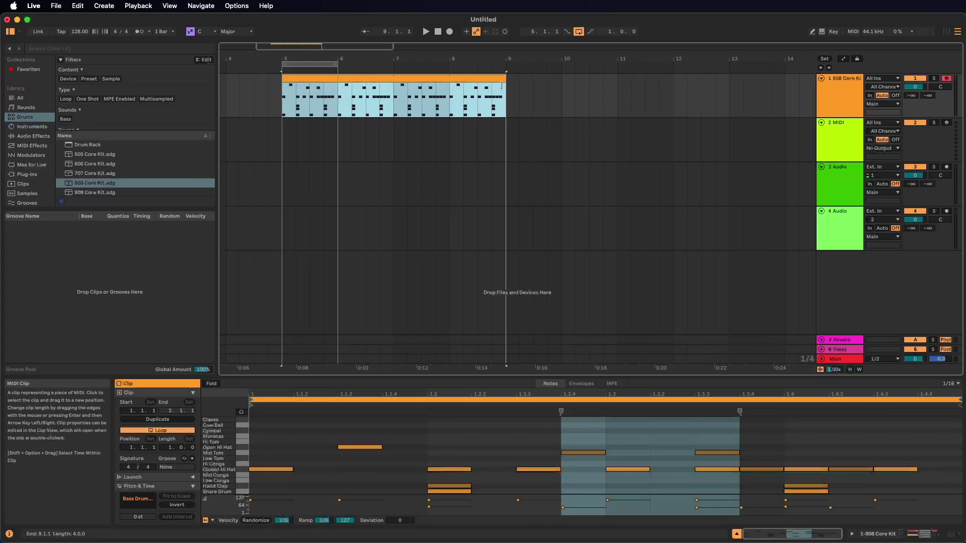
drag(501, 86, 743, 87)
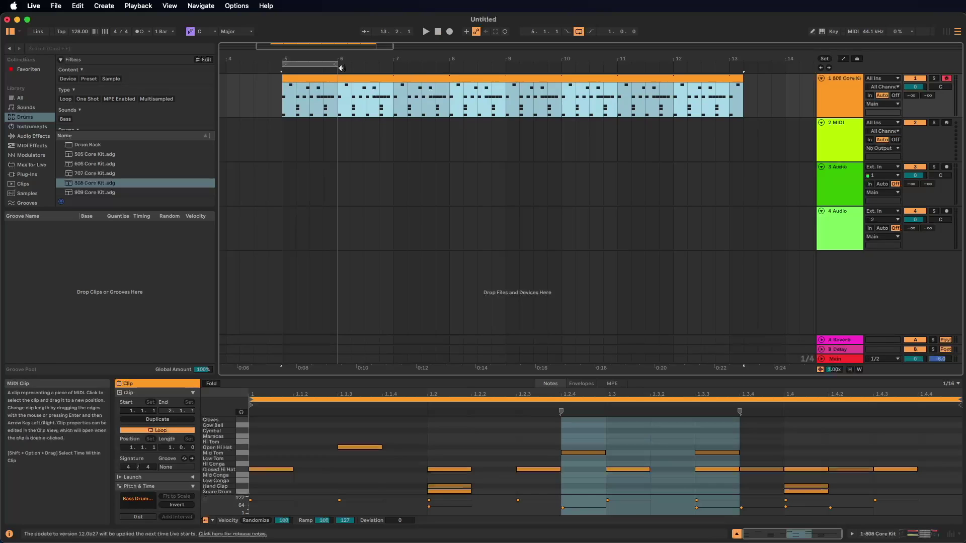
drag(337, 65, 717, 78)
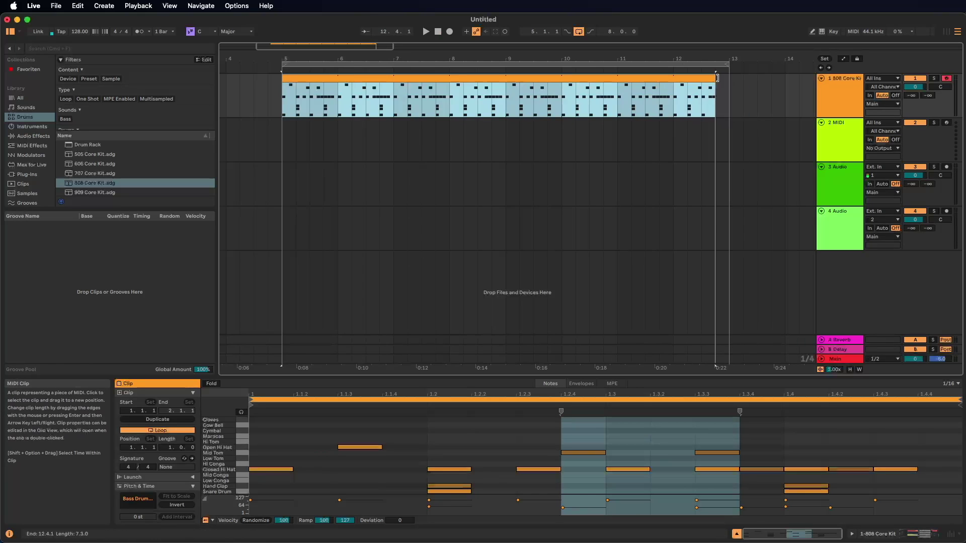
scroll(660, 103, up, 3)
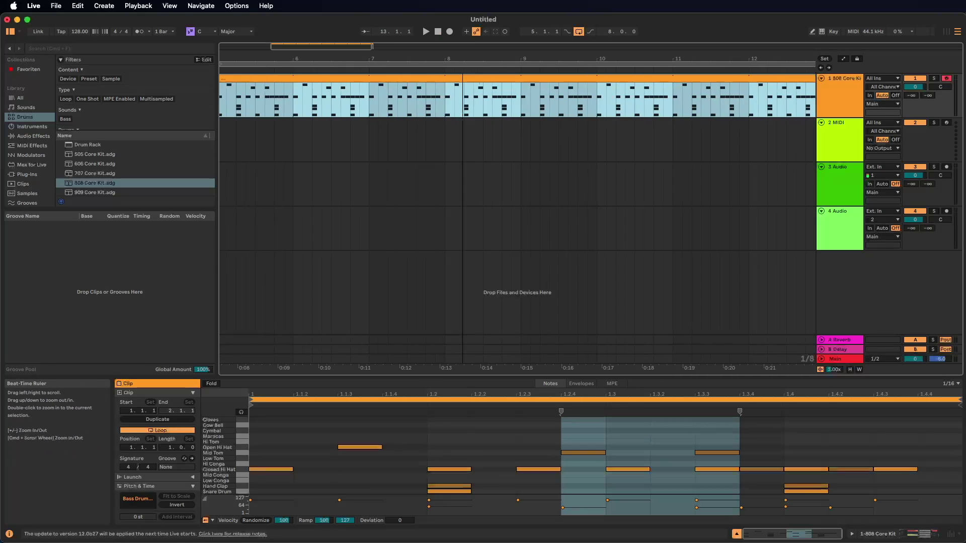
scroll(660, 102, down, 5)
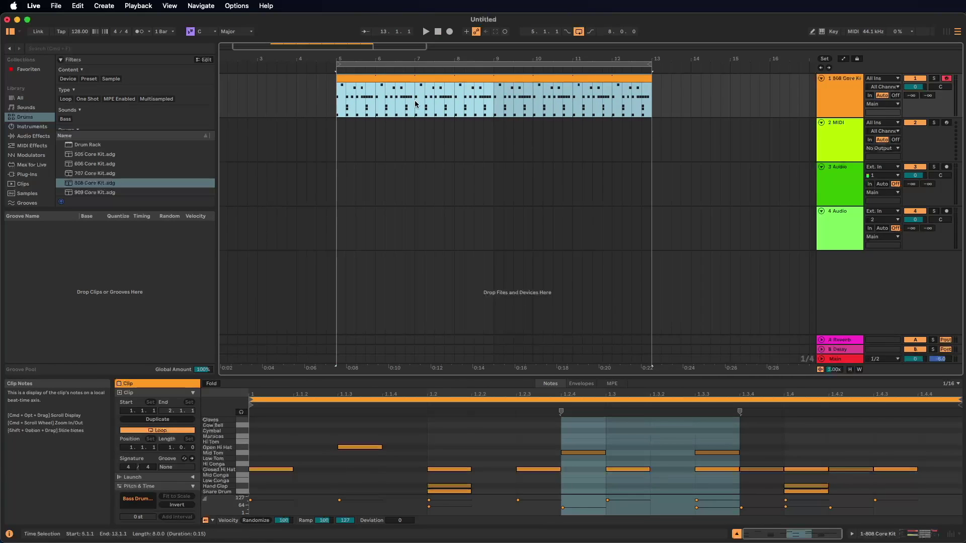
double_click(382, 79)
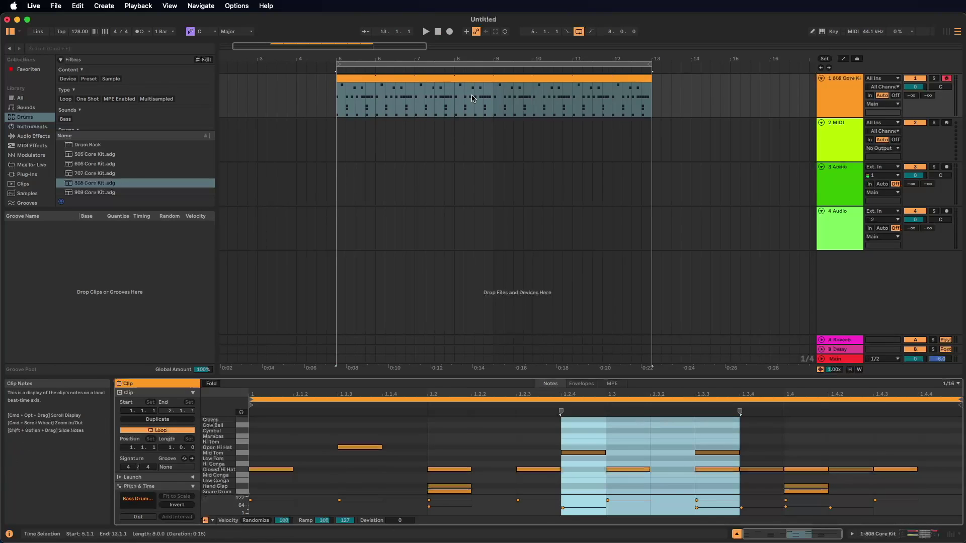
Select the drum clip's last bar, 12.1.1 to 13.1.1, as a range in the Arrangement.
click(409, 79)
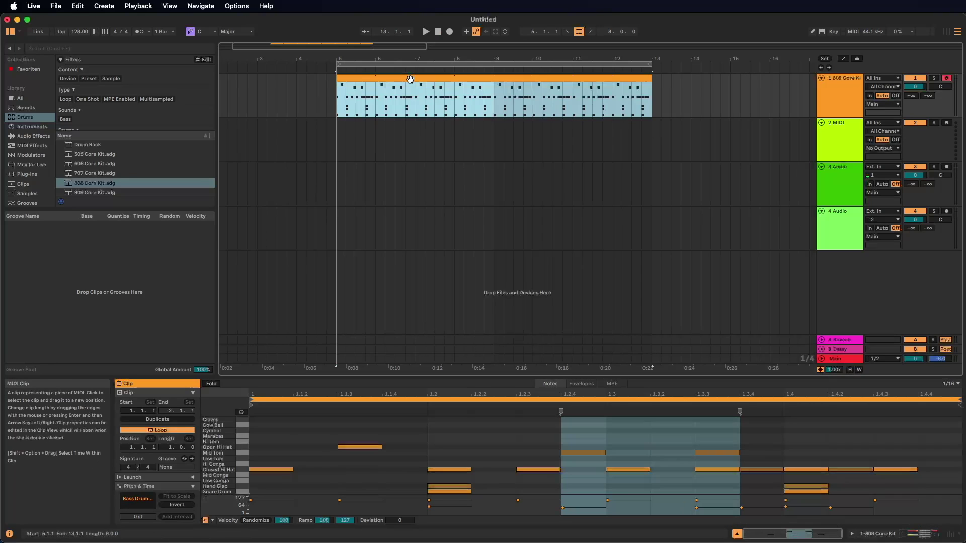
click(612, 98)
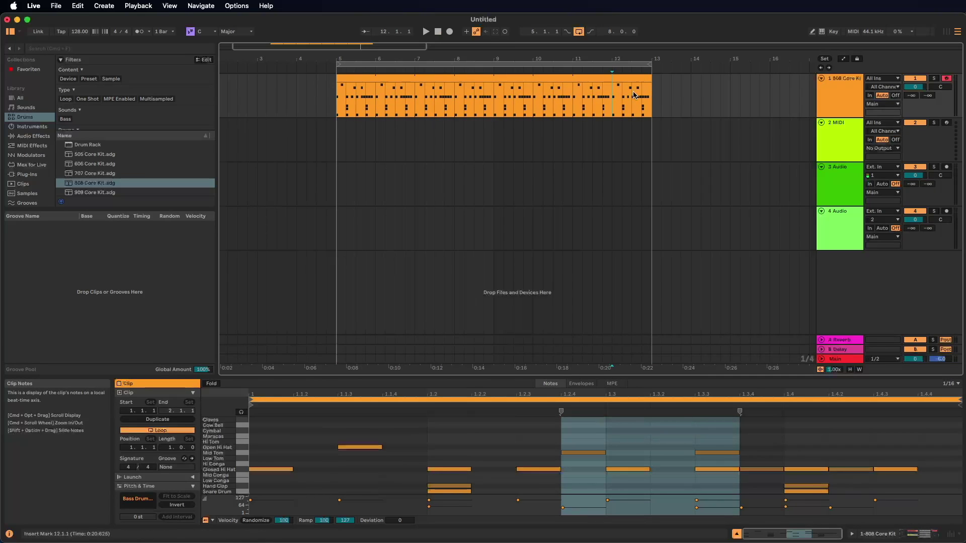
click(618, 100)
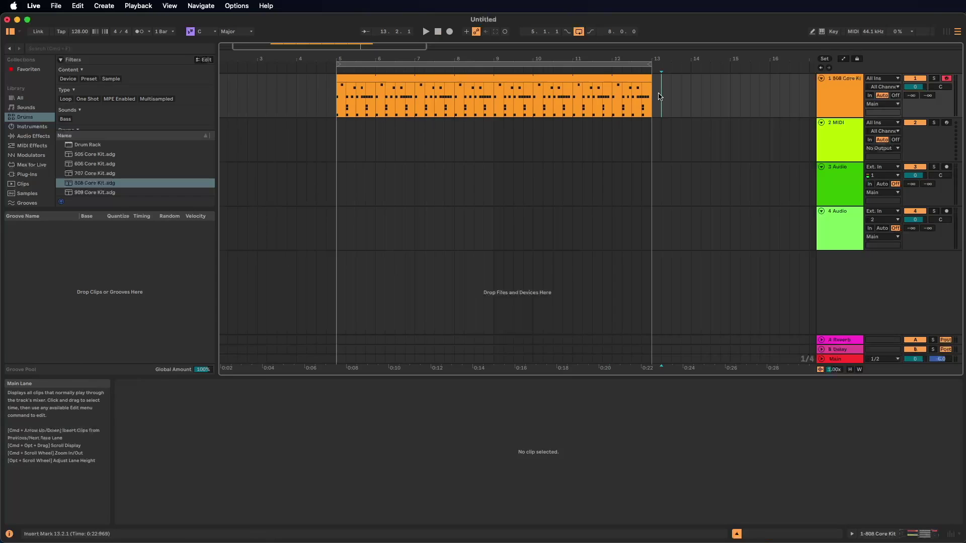
click(615, 104)
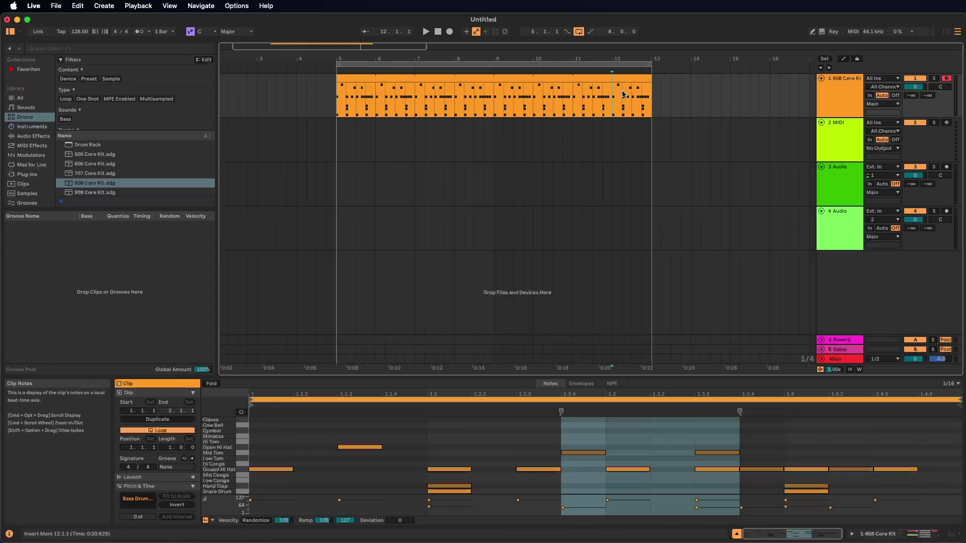
click(670, 93)
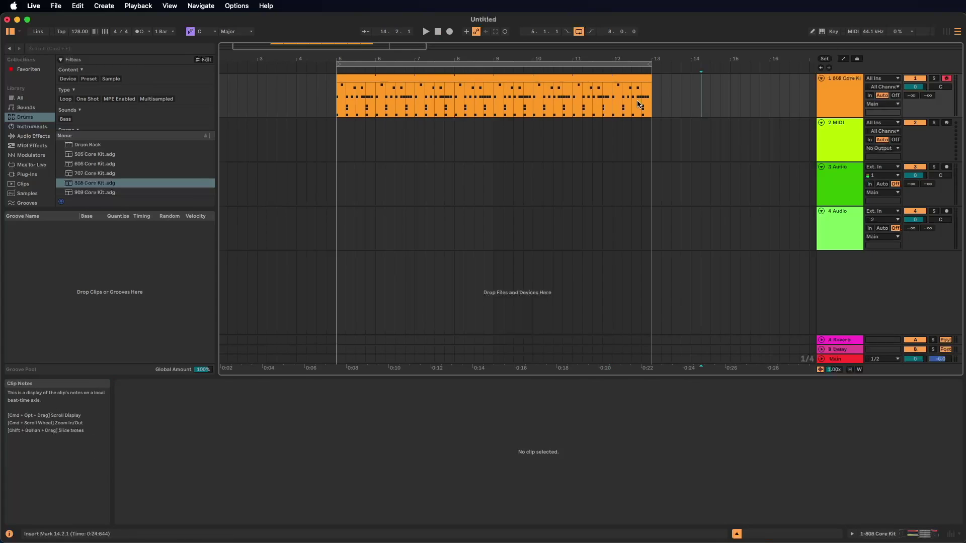
click(613, 97)
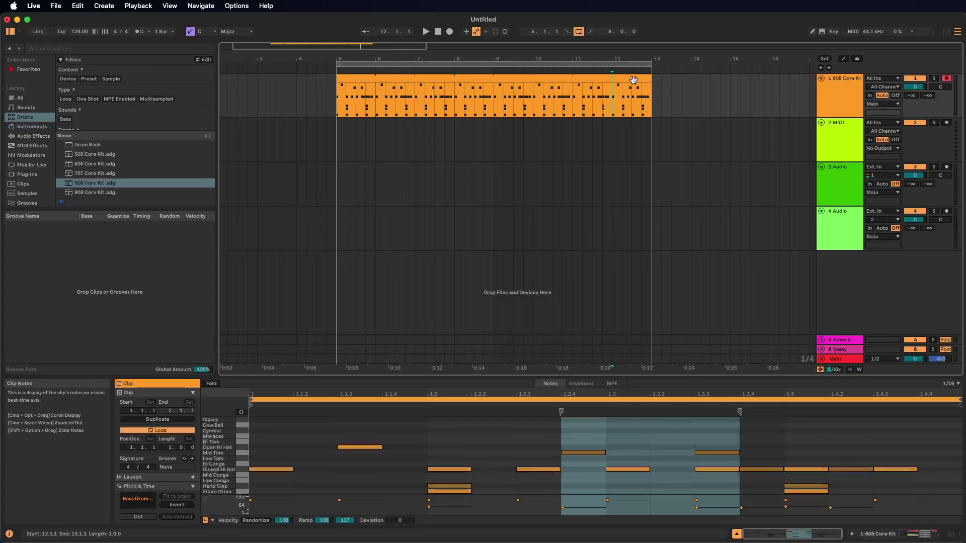
click(690, 92)
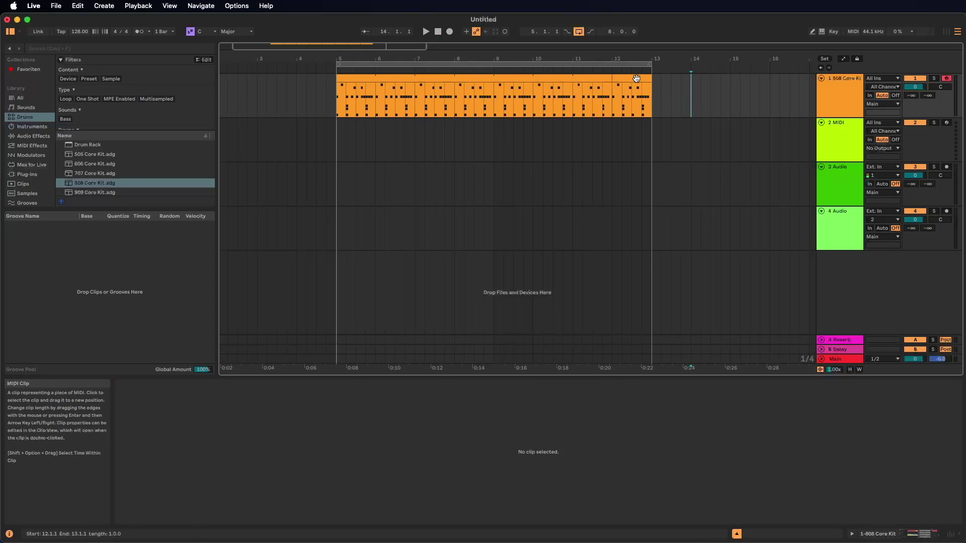
mouse_move(632, 91)
mouse_down()
mouse_move(699, 77)
mouse_move(641, 80)
mouse_up()
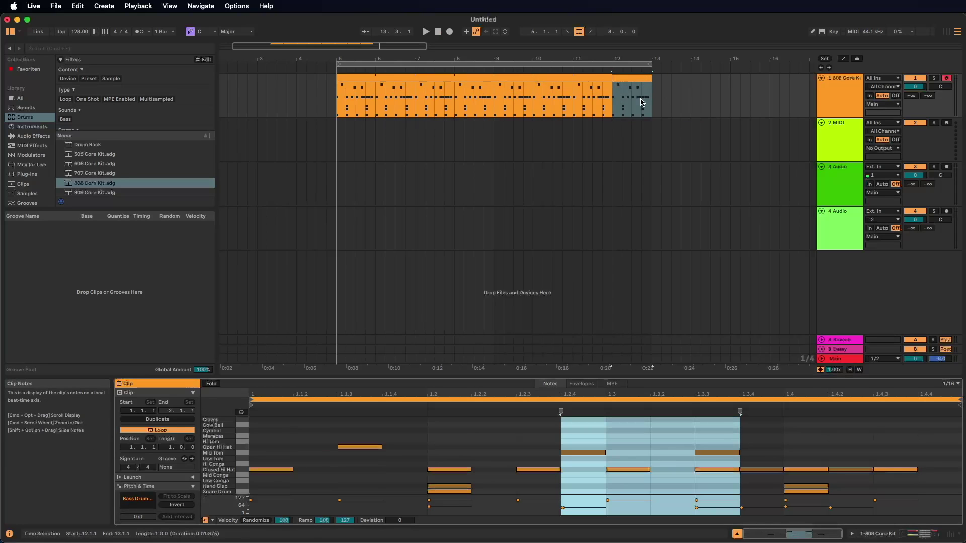
click(633, 89)
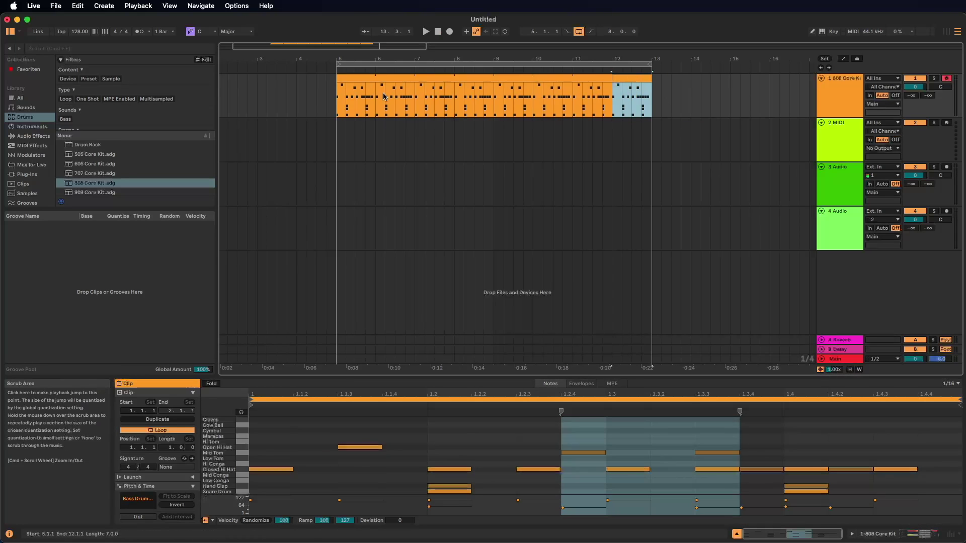
Change the main loop's Open Hi Hat note at 1.1.3 to Closed Hi Hat.
double_click(592, 84)
click(378, 467)
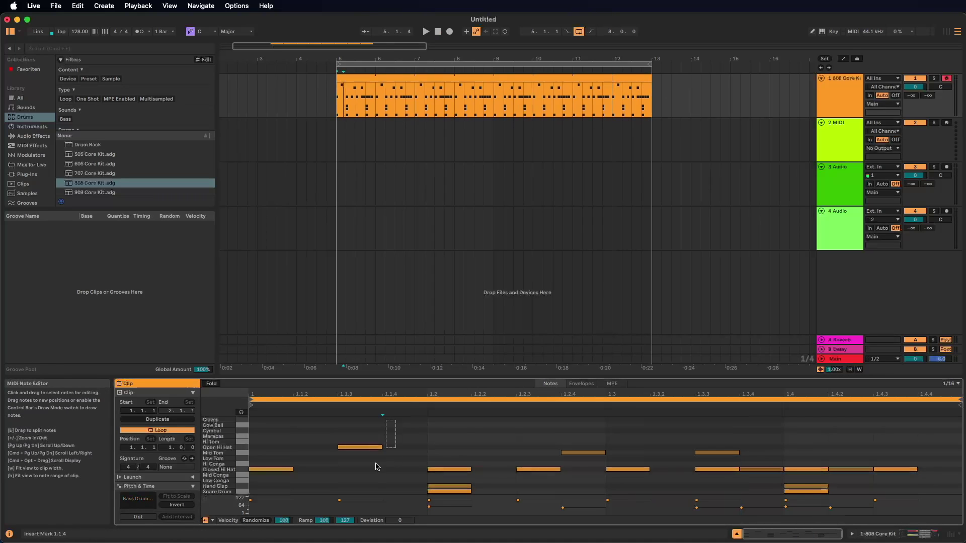
click(720, 83)
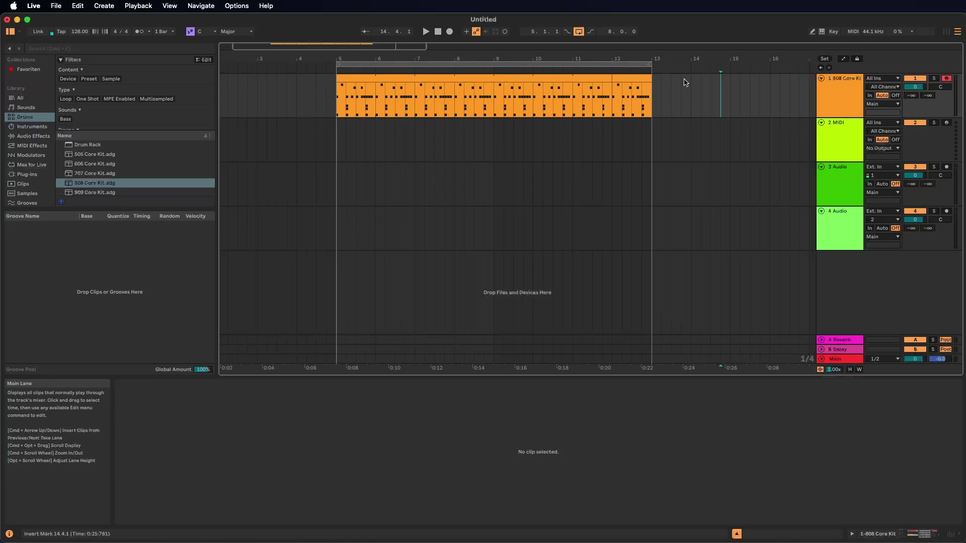
double_click(588, 80)
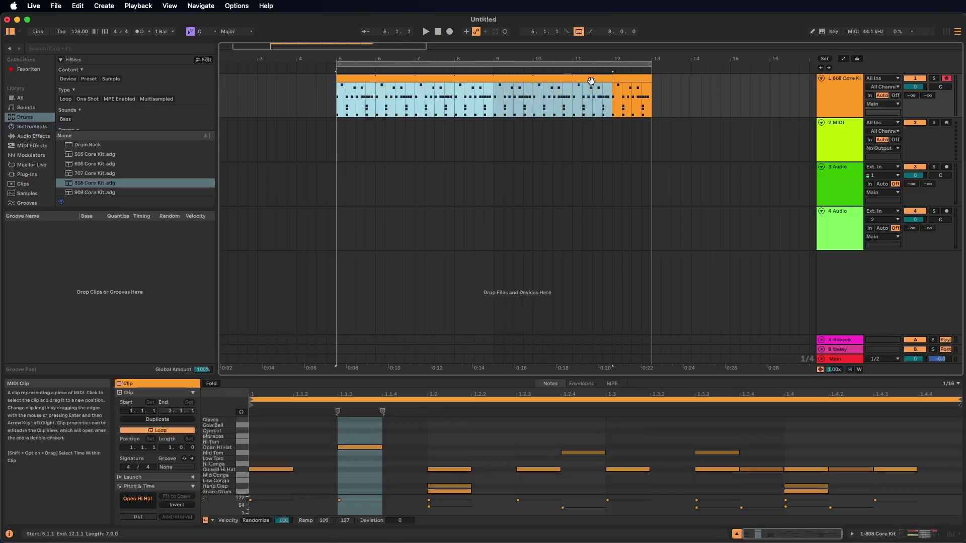
click(359, 447)
key(Down)
key(Down)
key(Down)
key(Down)
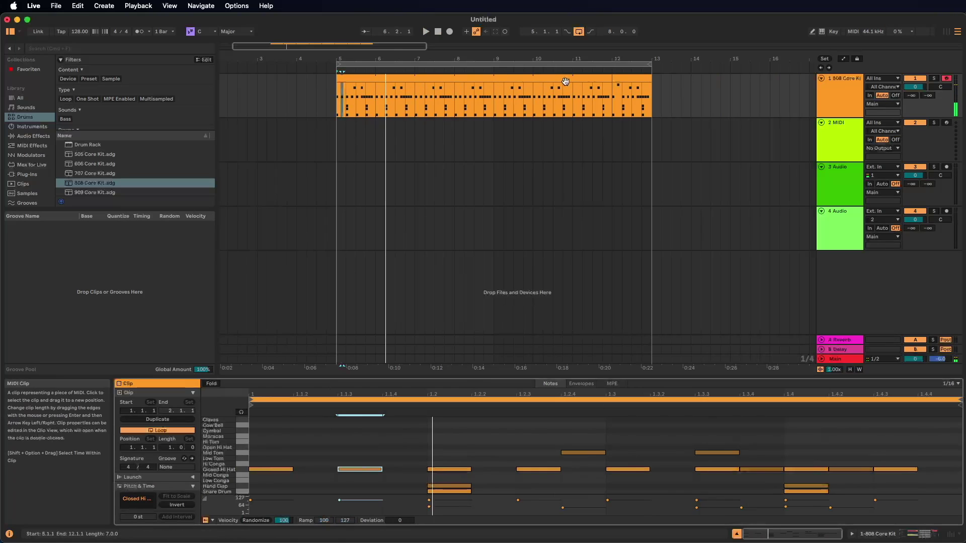
In bar 12, remove the extra Bass Drum hits and the beat-two Hand Clap and Snare.
click(630, 86)
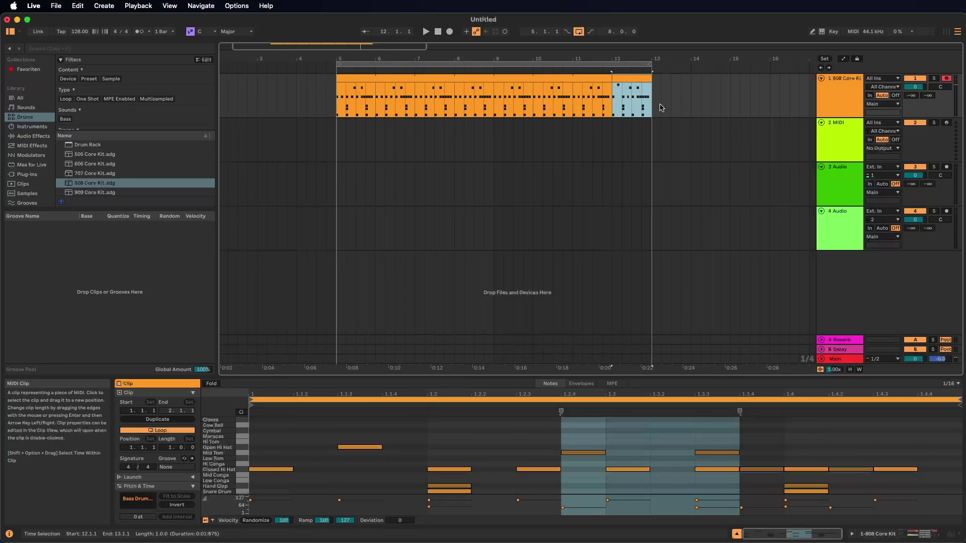
drag(729, 376, 730, 168)
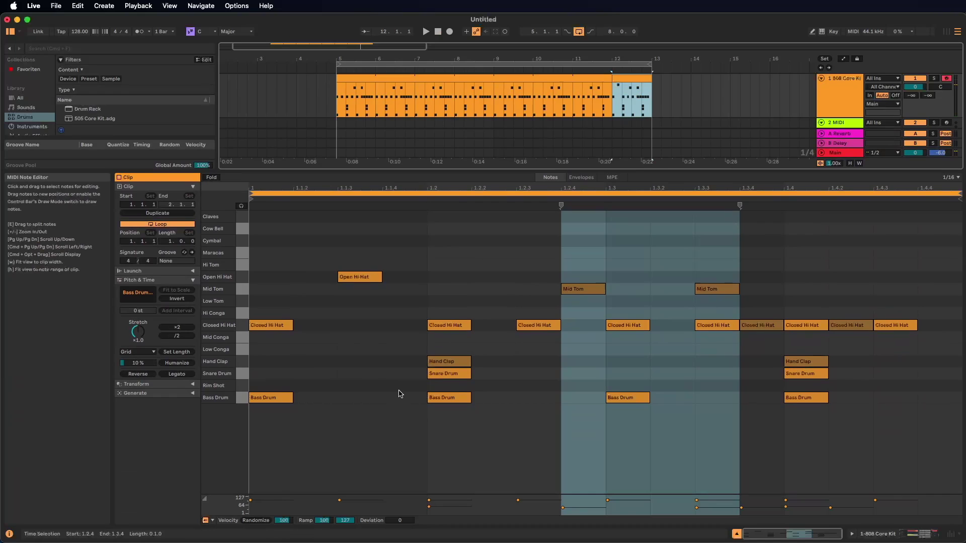
drag(400, 390, 831, 431)
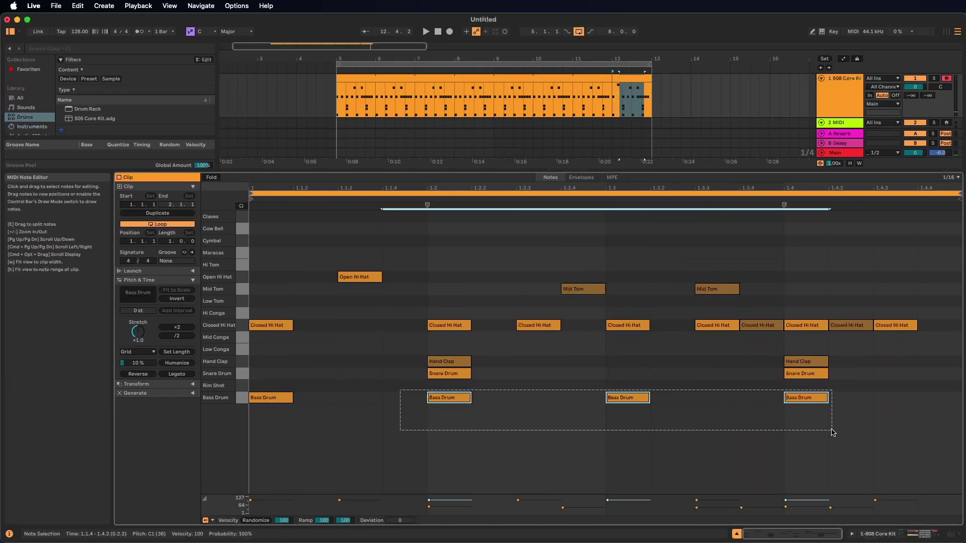
click(412, 403)
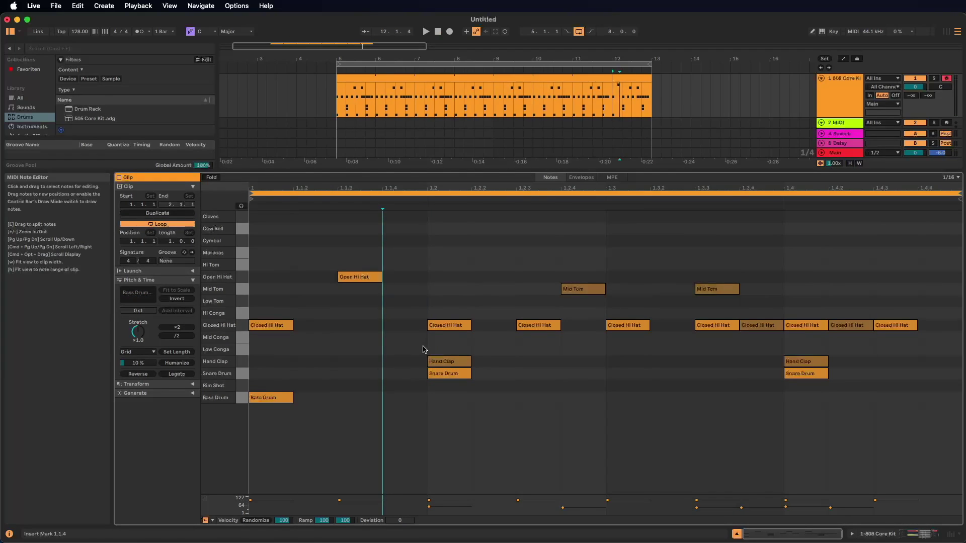
drag(424, 347, 466, 381)
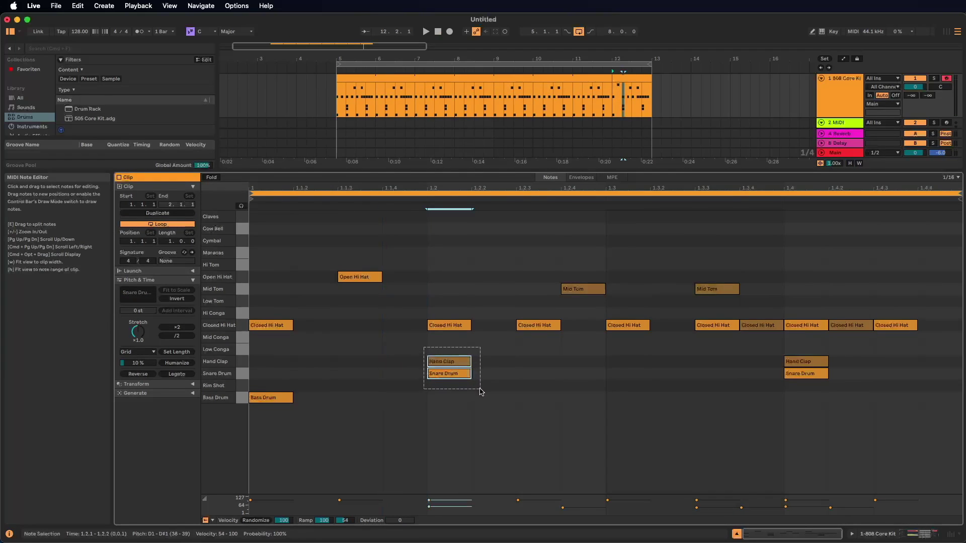
key(Delete)
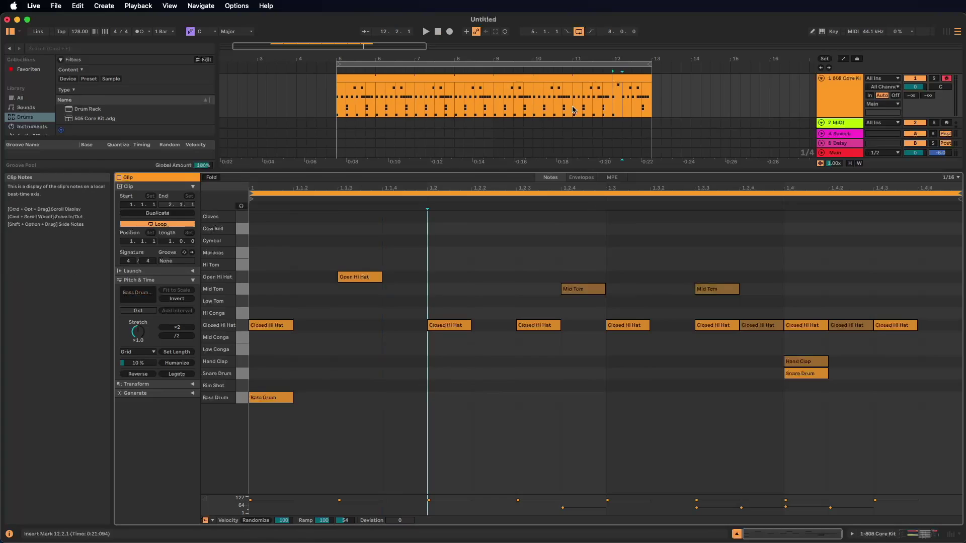
key(super+z)
key(super+z)
key(super+z)
Play the beat from bar 11 to check the edits, then stop.
click(572, 104)
click(699, 102)
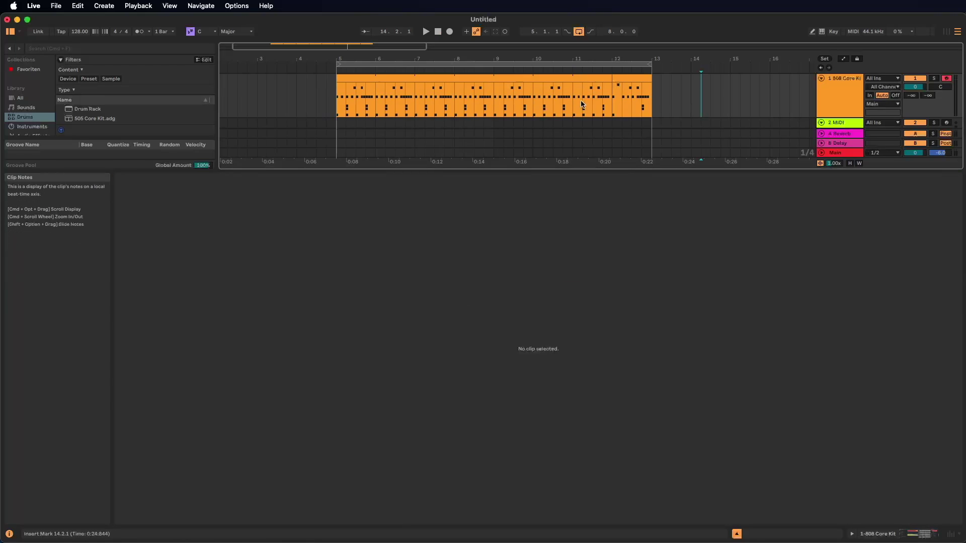
click(574, 102)
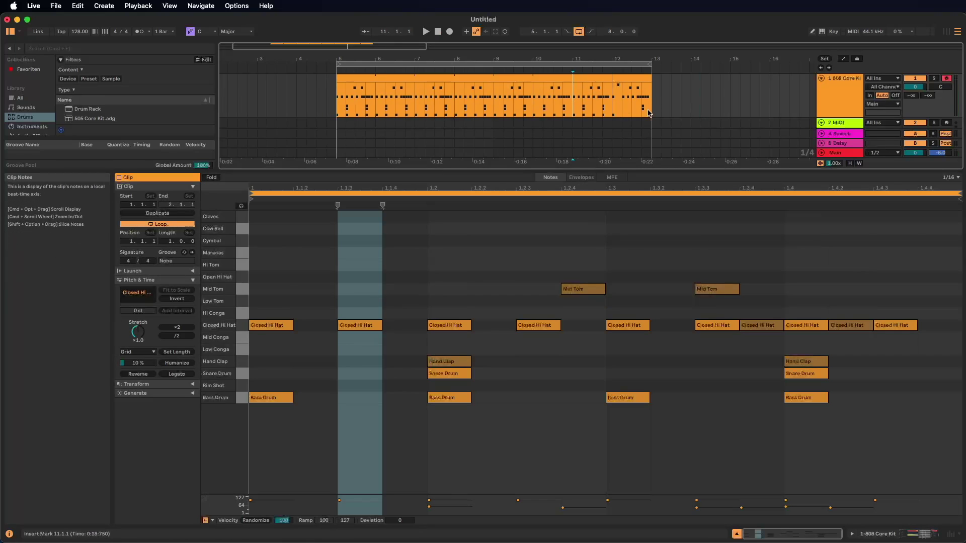
key(space)
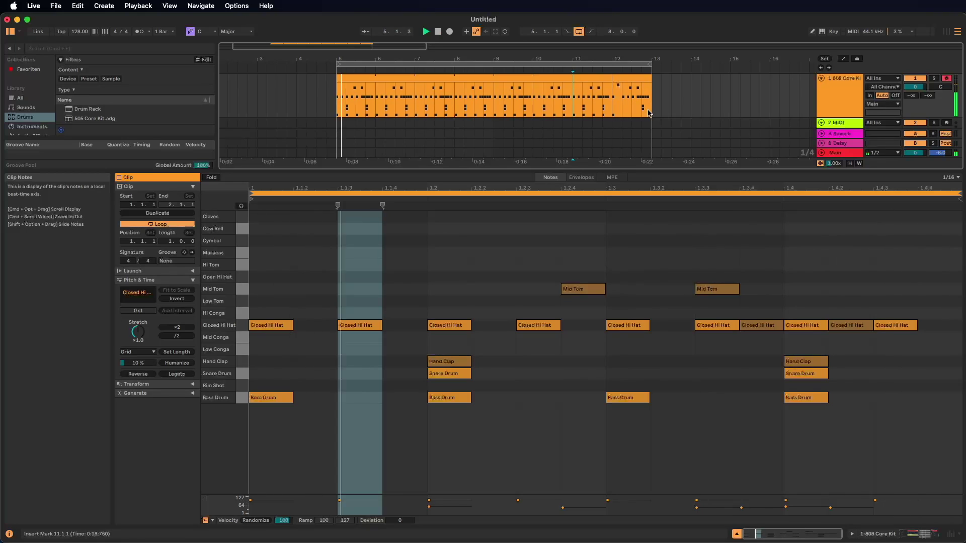
key(space)
click(638, 79)
click(626, 79)
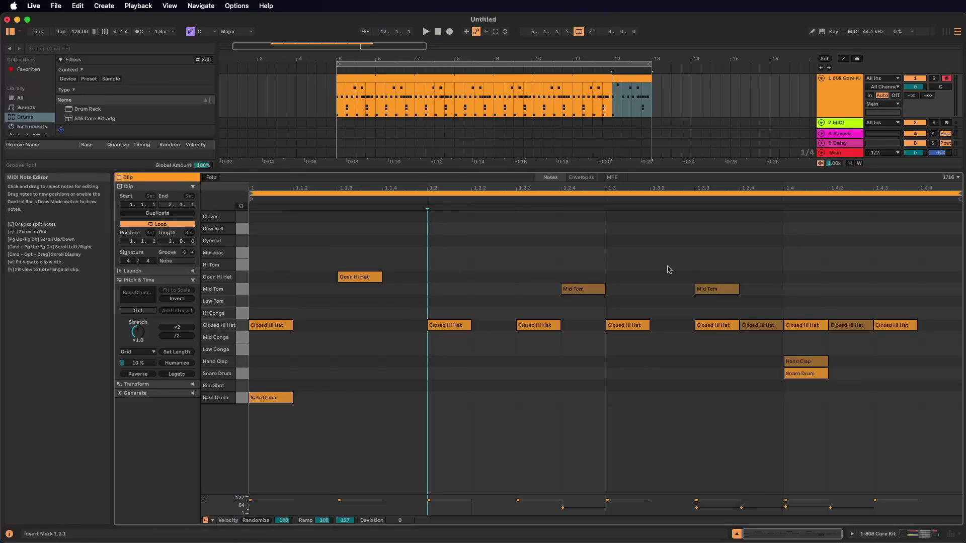
Draw fill notes: Hi Tom at 1.4, Mid Toms at 1.4.2 and 1.4.3, one at 1.4.4.
double_click(812, 268)
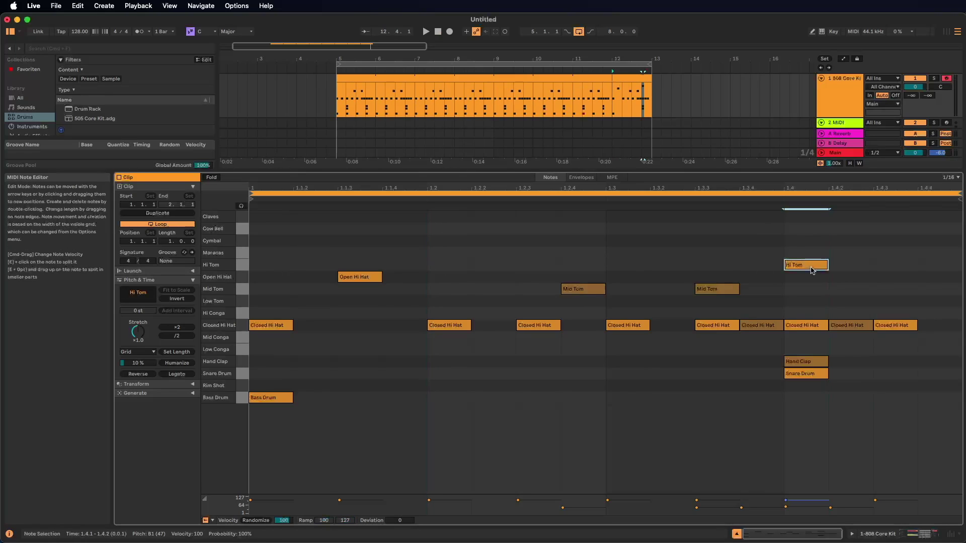
double_click(861, 292)
double_click(884, 291)
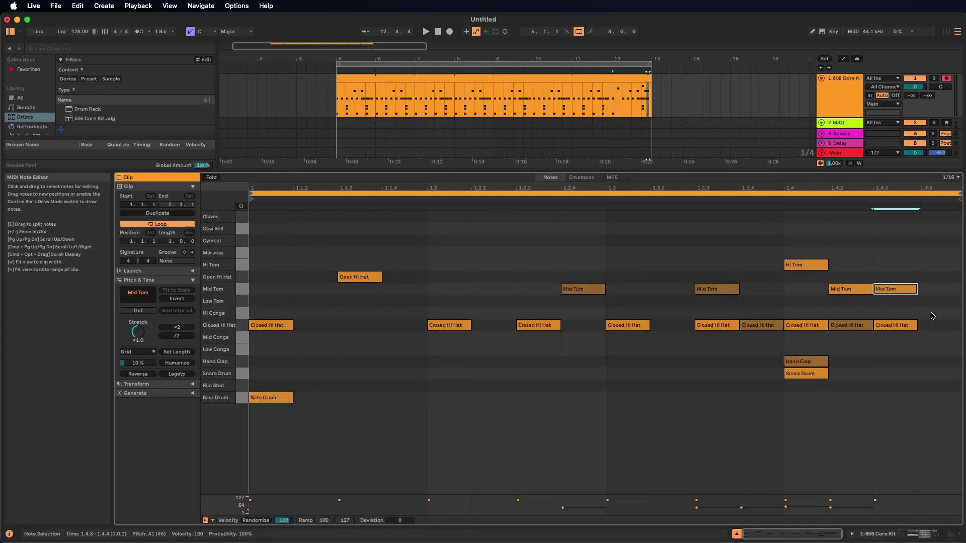
double_click(930, 314)
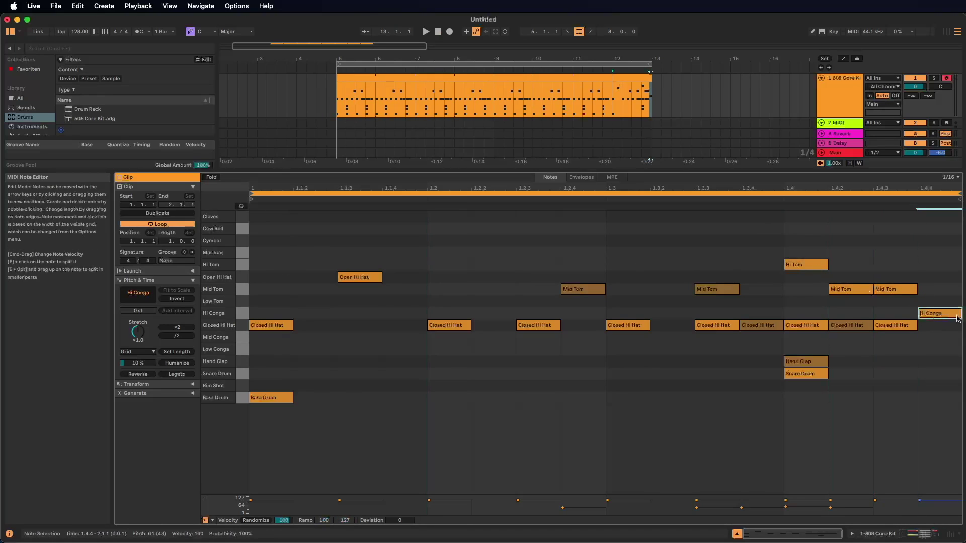
Move the 1.4.4 note from Hi Conga to Low Tom and play bar 12's fill.
click(613, 104)
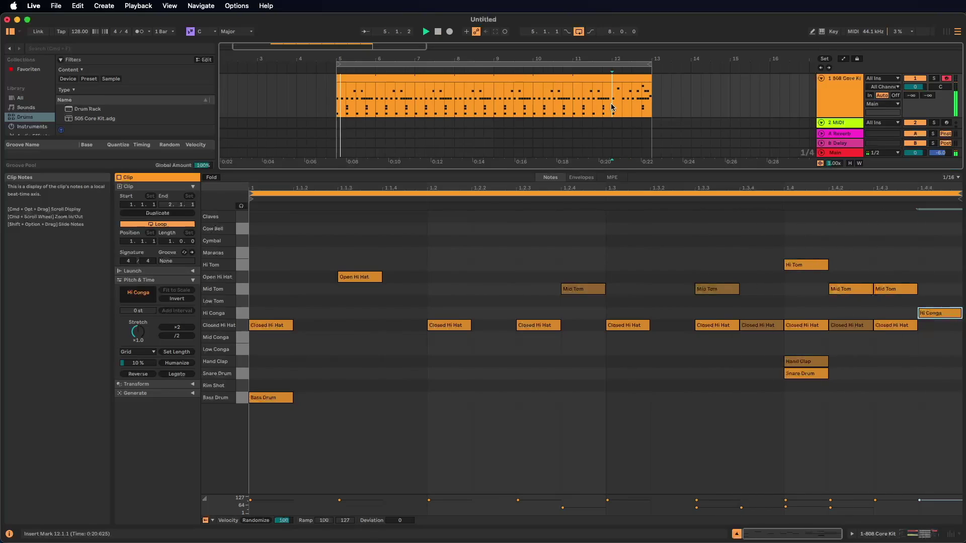
key(space)
click(940, 314)
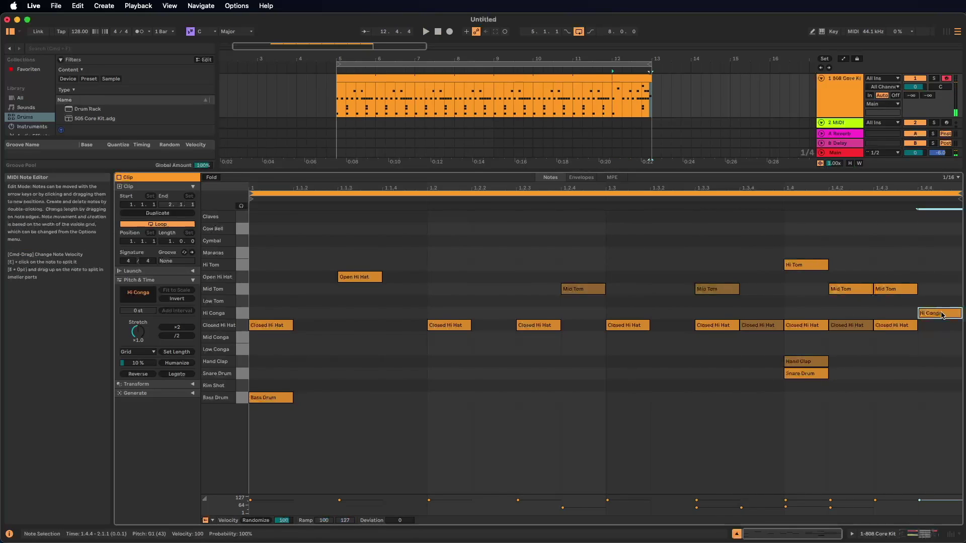
drag(942, 315, 939, 303)
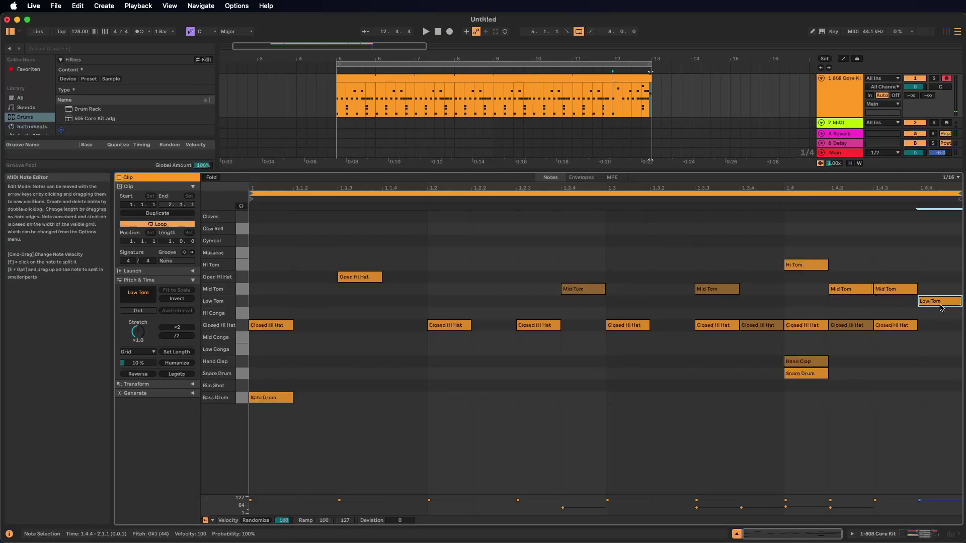
key(space)
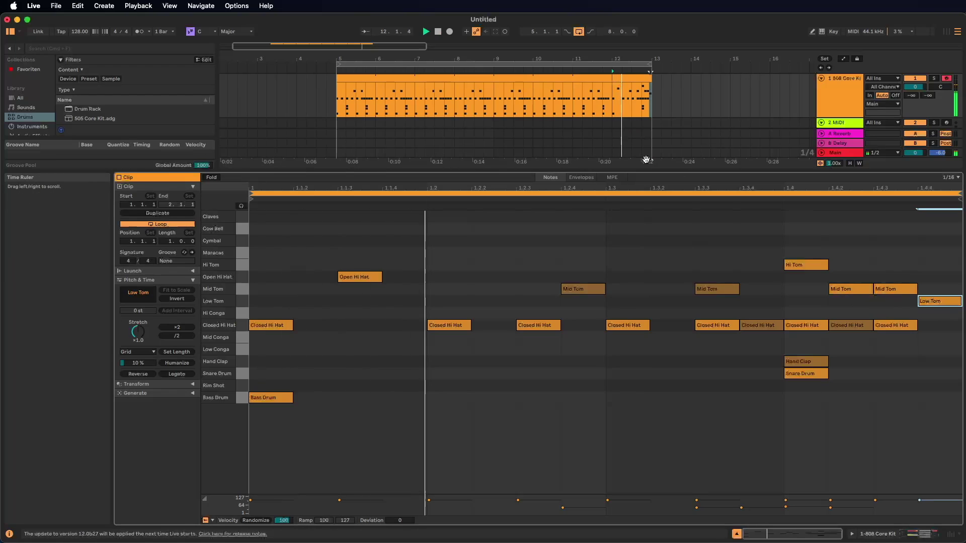
click(849, 291)
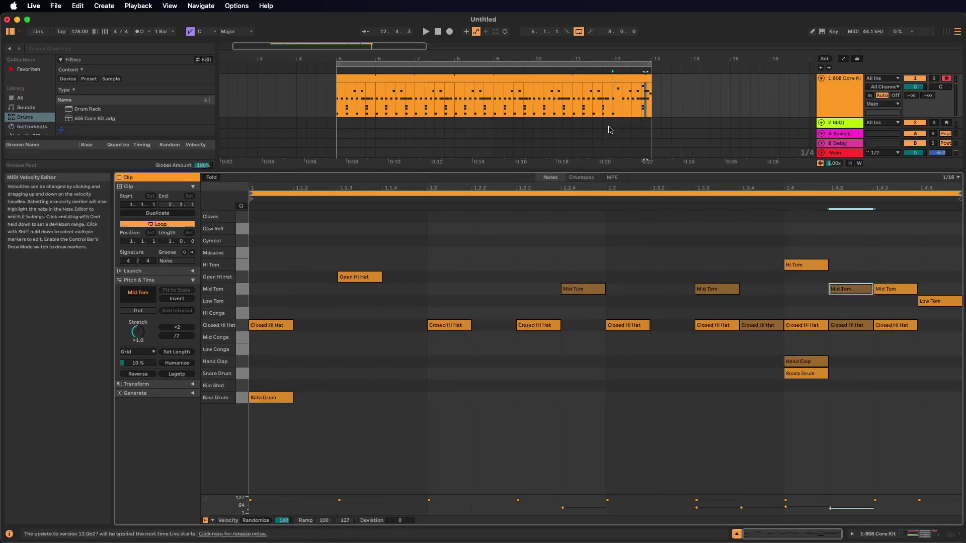
click(612, 107)
key(space)
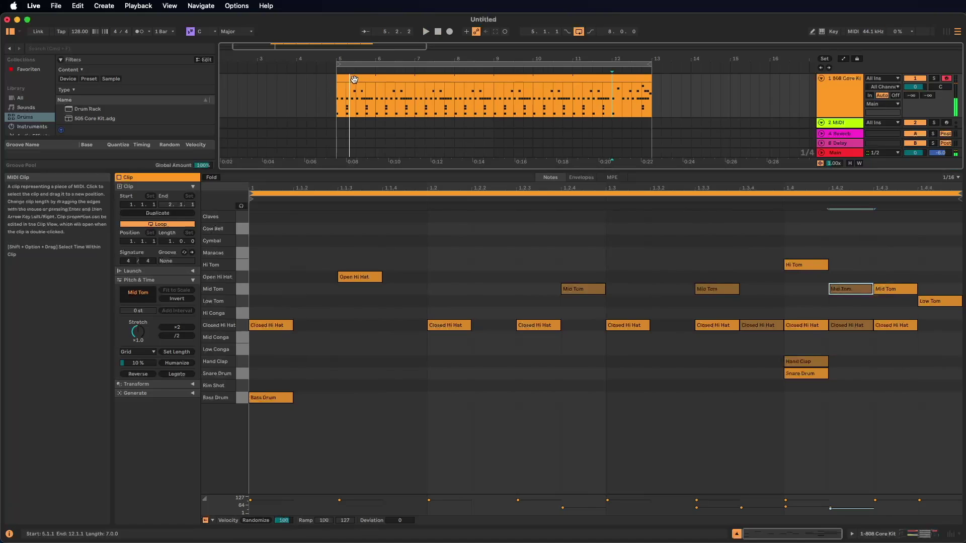
Colour the bar-5 intro drum clip red.
click(377, 105)
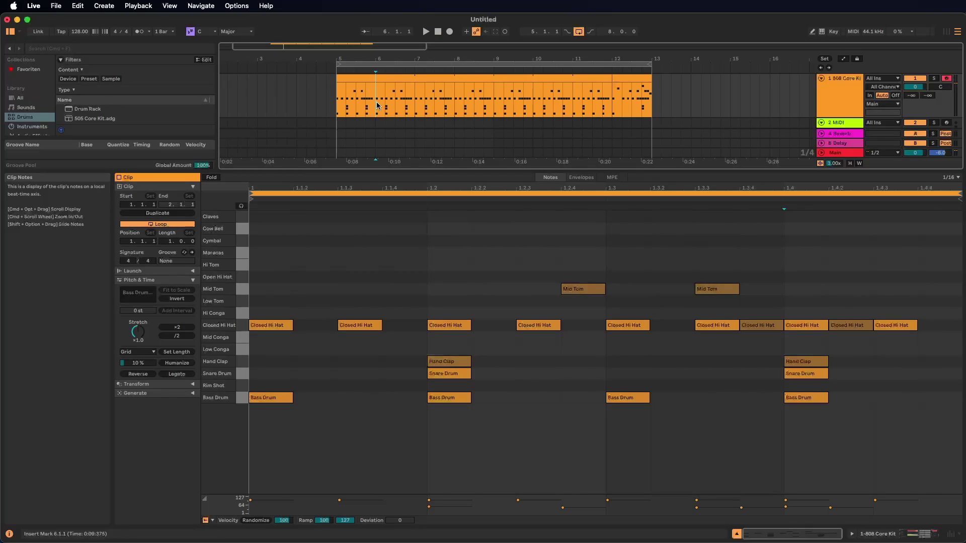
click(729, 103)
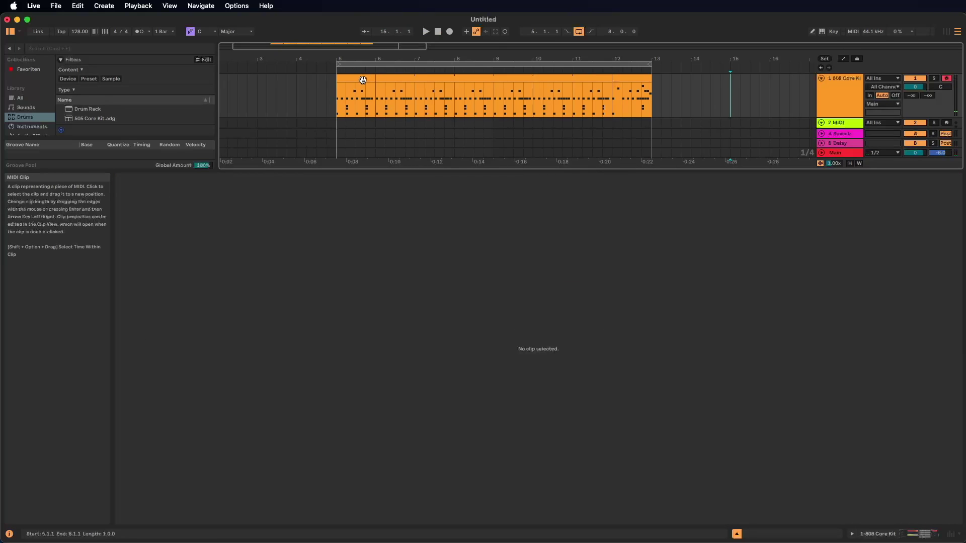
click(362, 80)
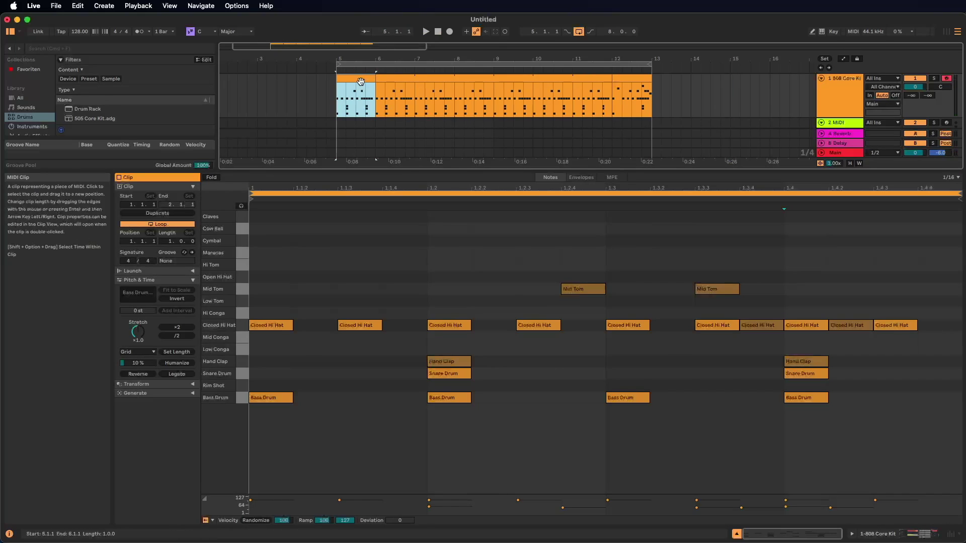
right_click(355, 78)
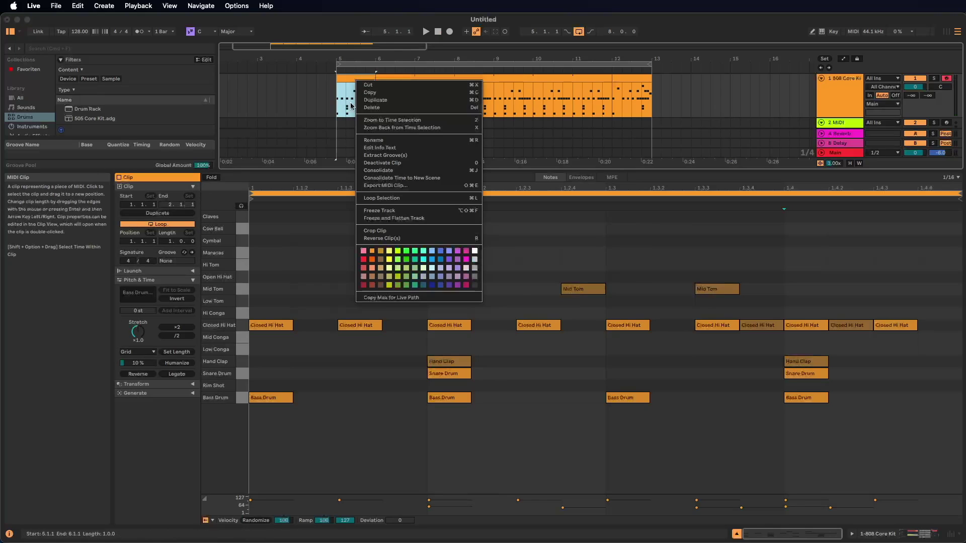
click(365, 261)
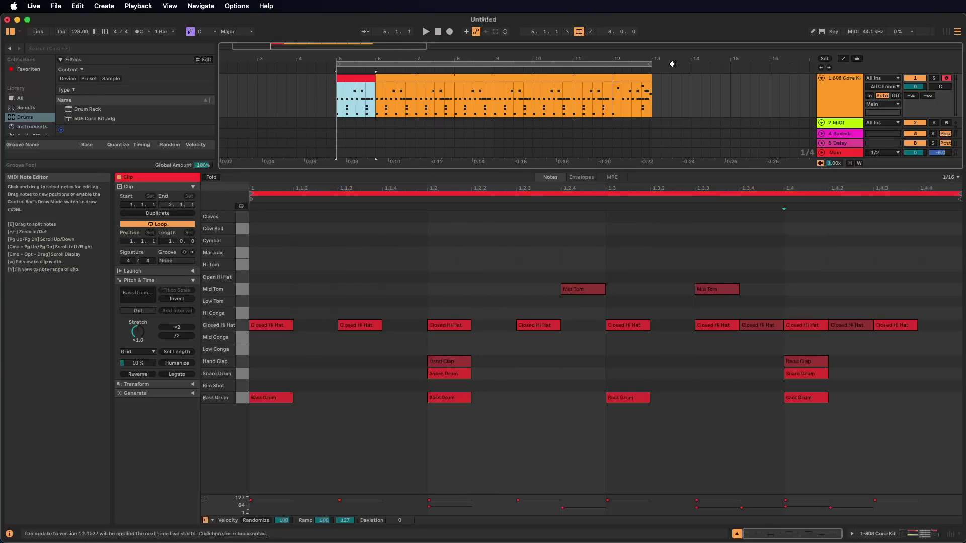
Recolour the final-bar clip tan, then show the red intro clip's notes.
right_click(630, 81)
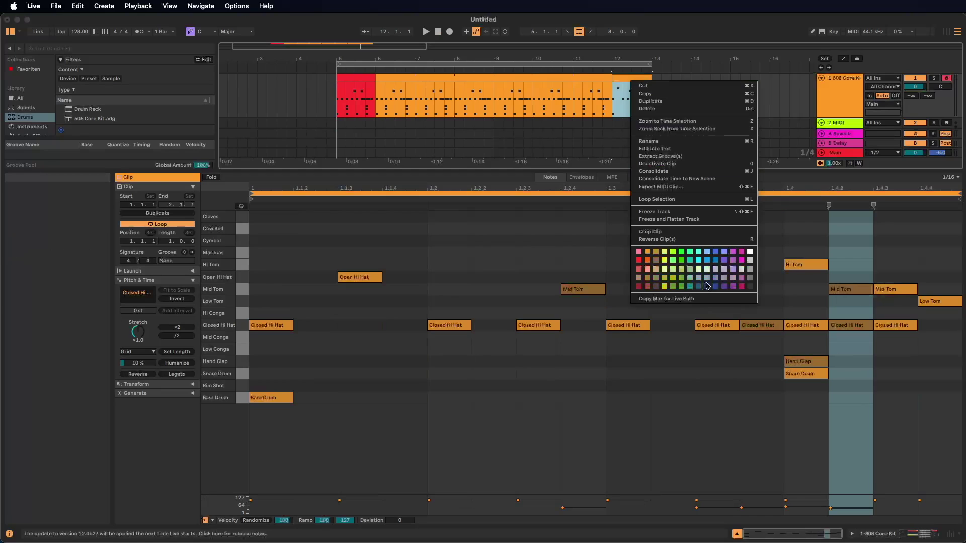
click(656, 273)
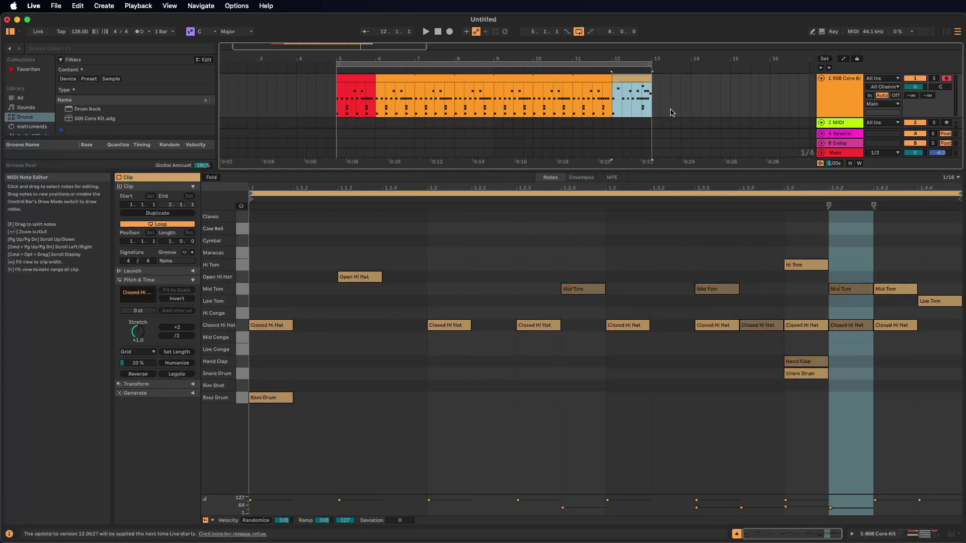
click(700, 98)
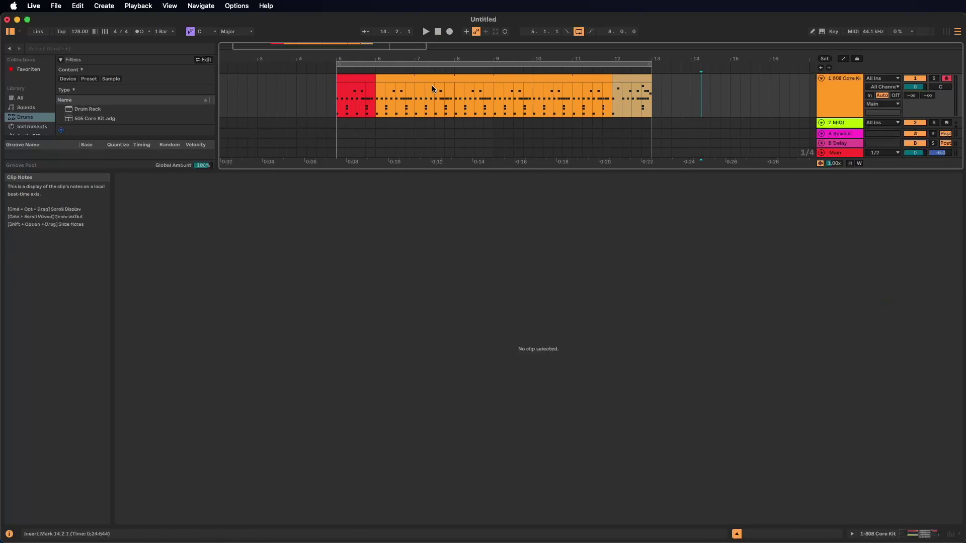
click(631, 98)
click(393, 96)
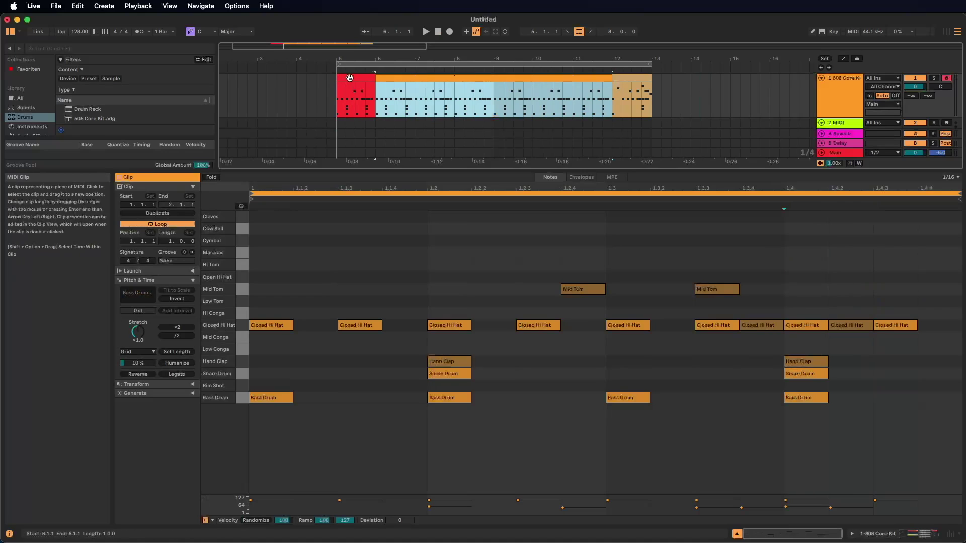
click(350, 78)
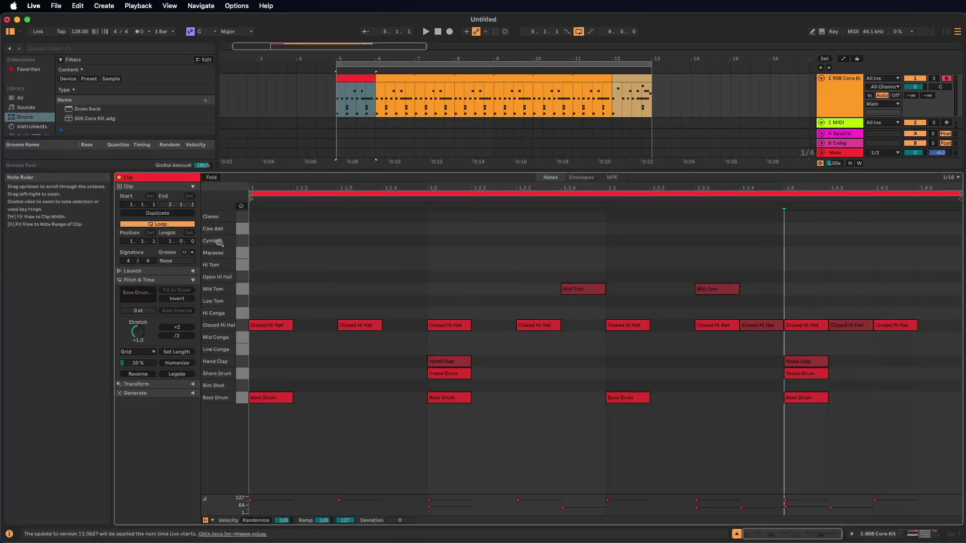
Add a Cymbal note from 1.1.1 to 1.3 in the intro clip and audition it.
double_click(269, 241)
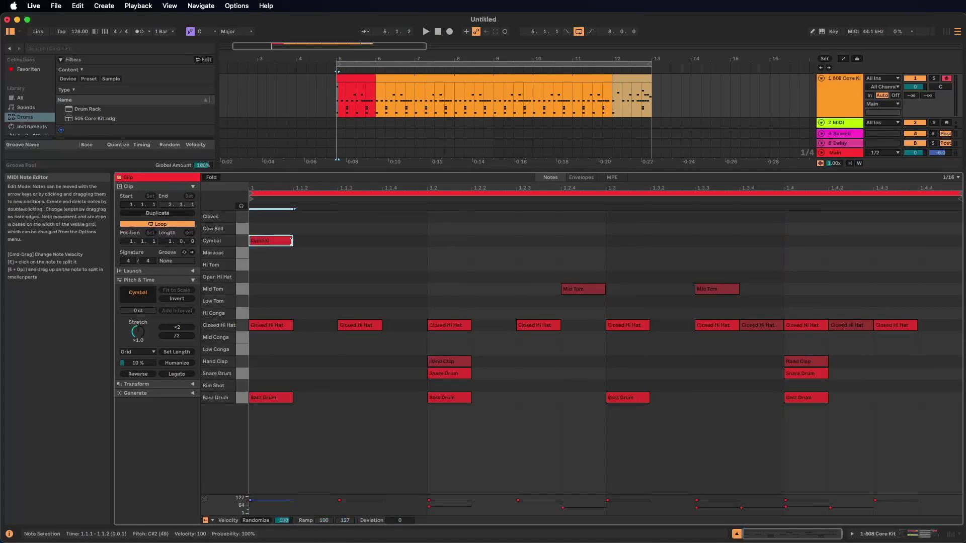
drag(292, 241, 590, 246)
key(space)
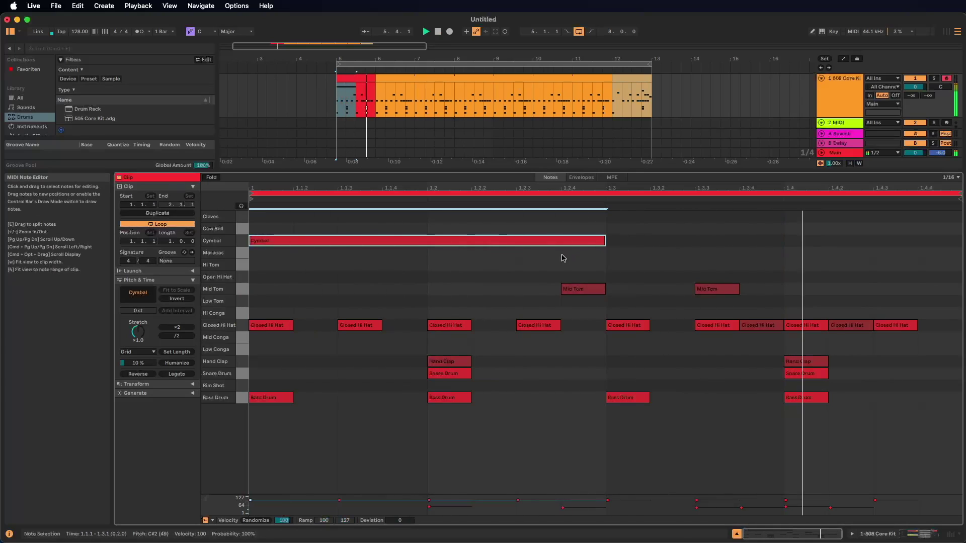
key(space)
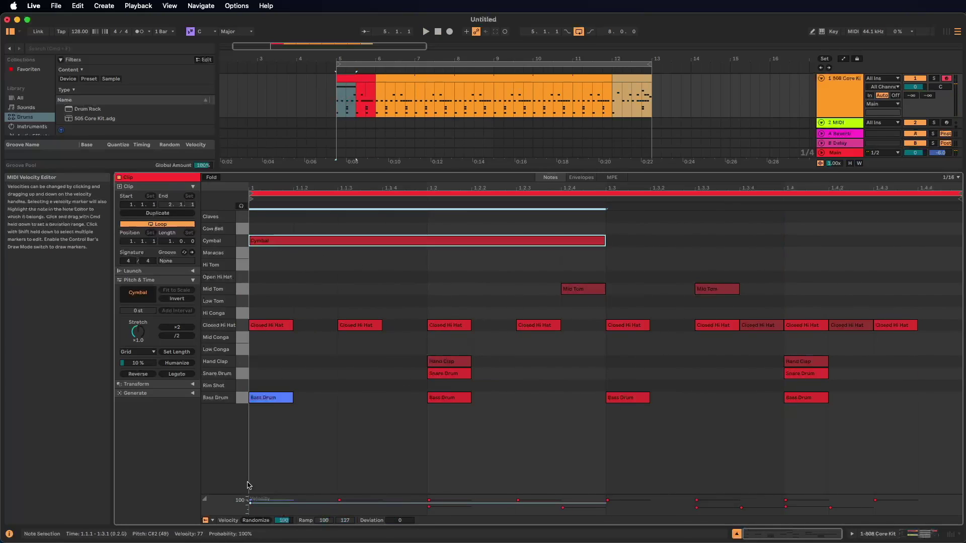
Play the beat from the intro, jump to bar 11, and zoom out to bars 1–20.
click(294, 98)
click(347, 104)
key(space)
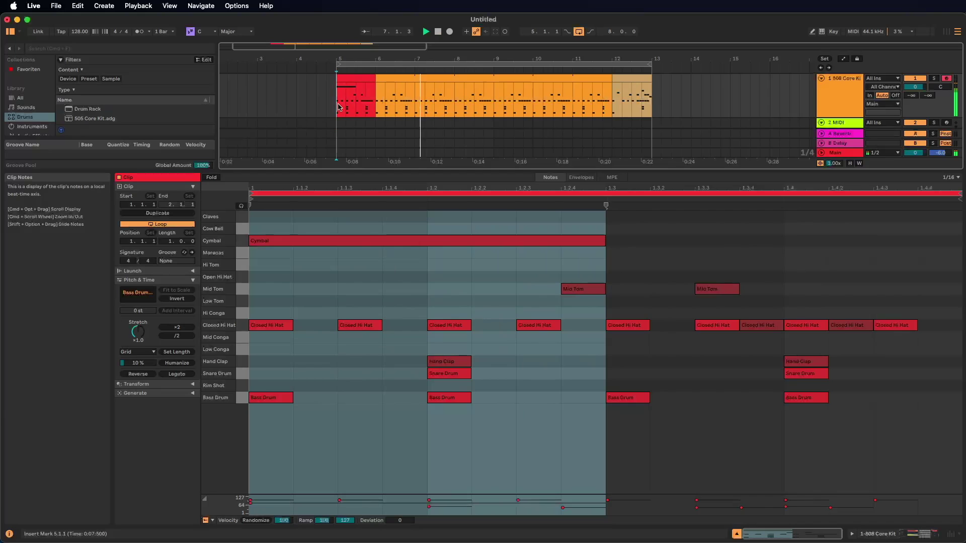
click(574, 108)
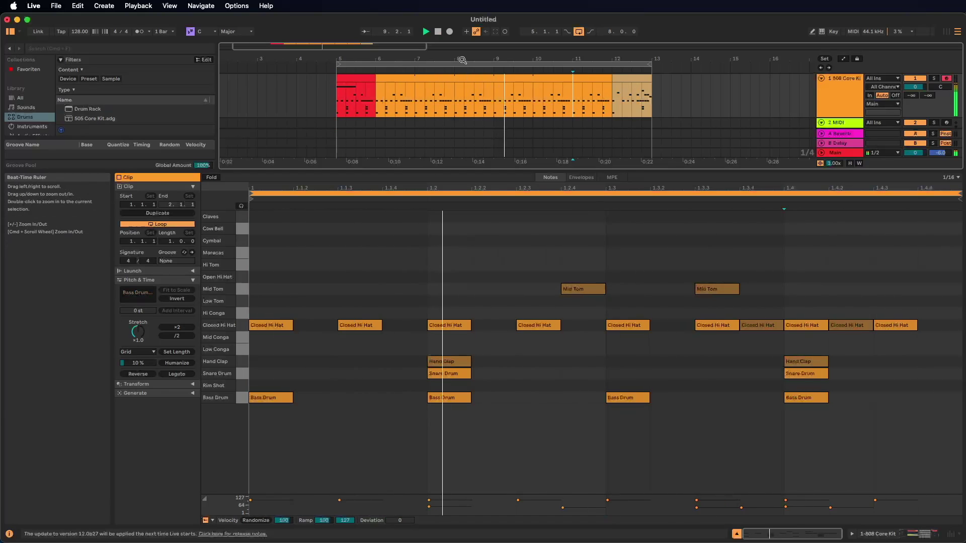
drag(502, 61, 378, 56)
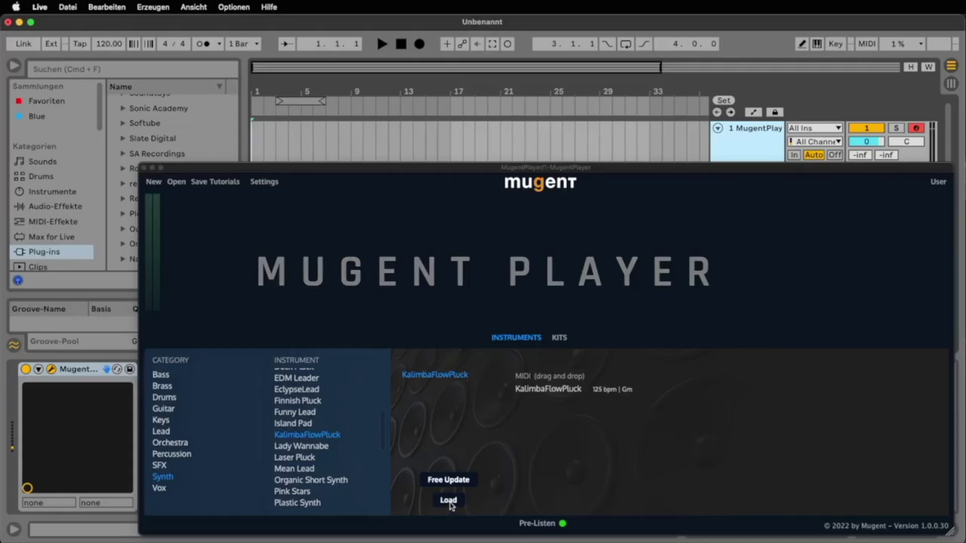
Drop the KalimbaFlowPluck and EDM Piano MIDI patterns onto the track and play them.
drag(548, 388, 299, 143)
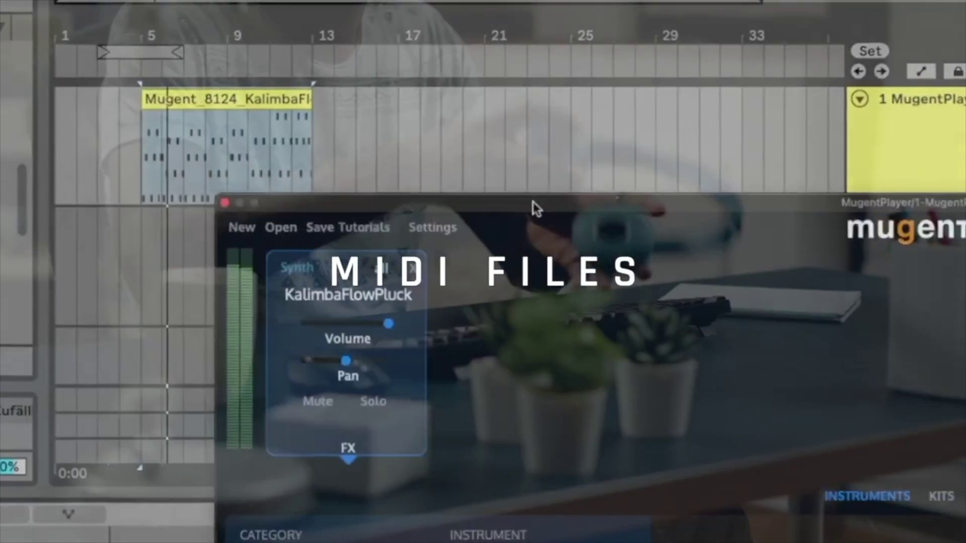
drag(536, 208, 923, 177)
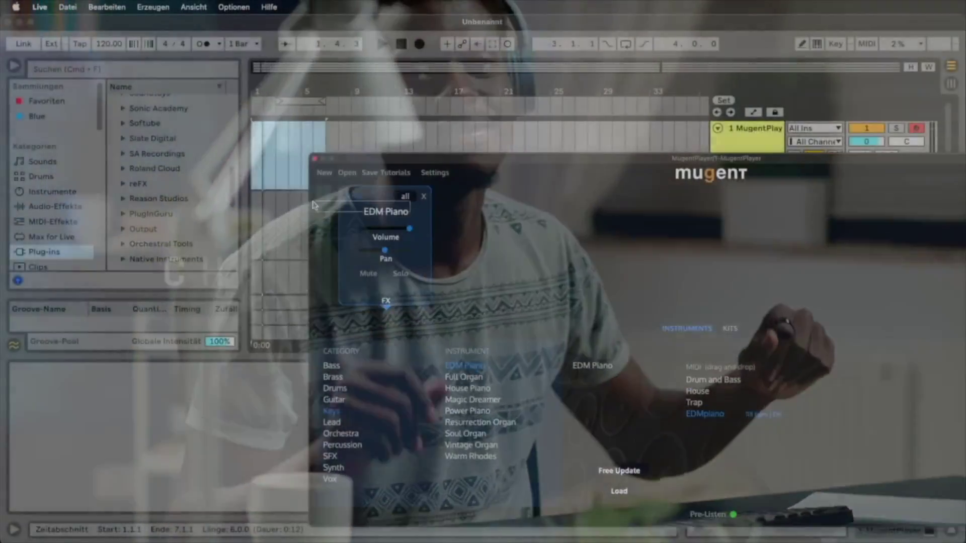
drag(257, 171, 275, 151)
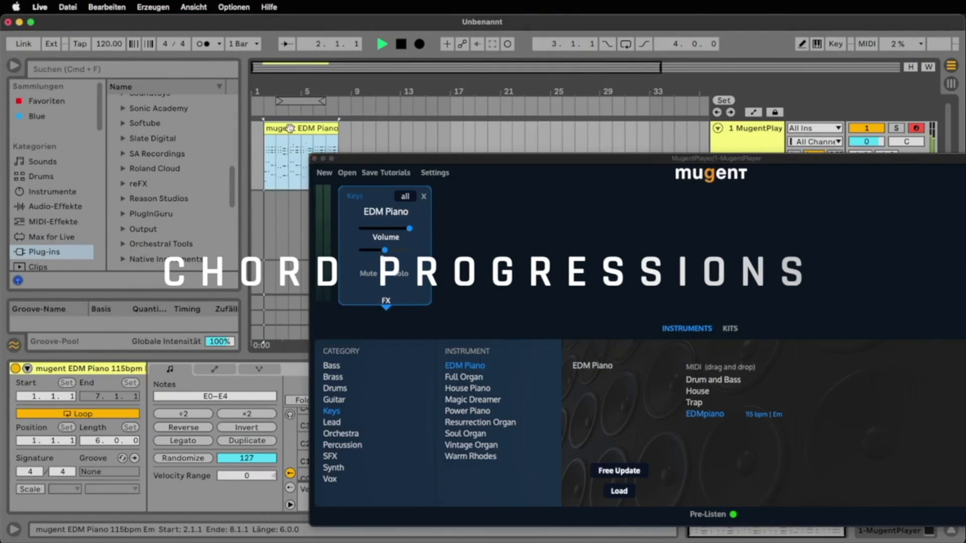
key(space)
Load the Drain Pad instrument from Mugent's Synth category.
click(384, 303)
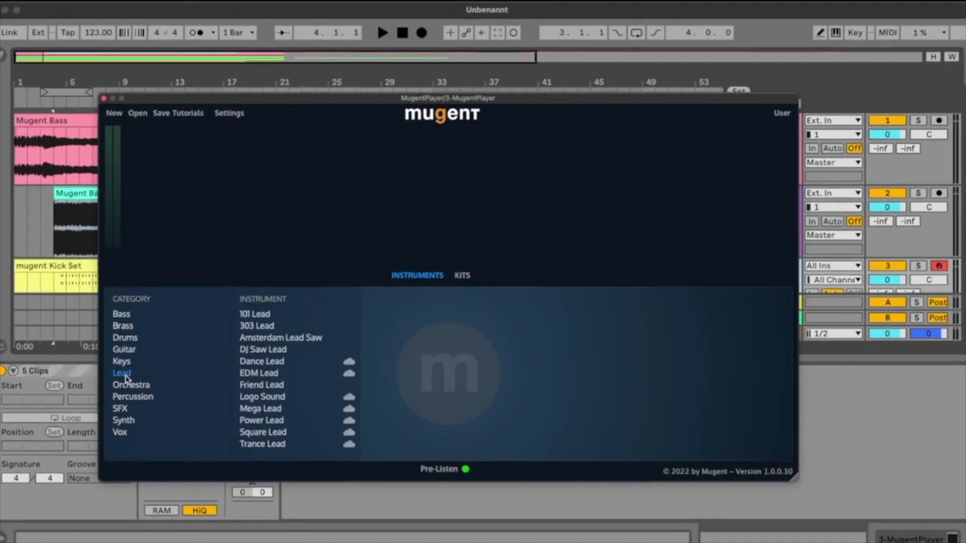
click(130, 386)
click(118, 401)
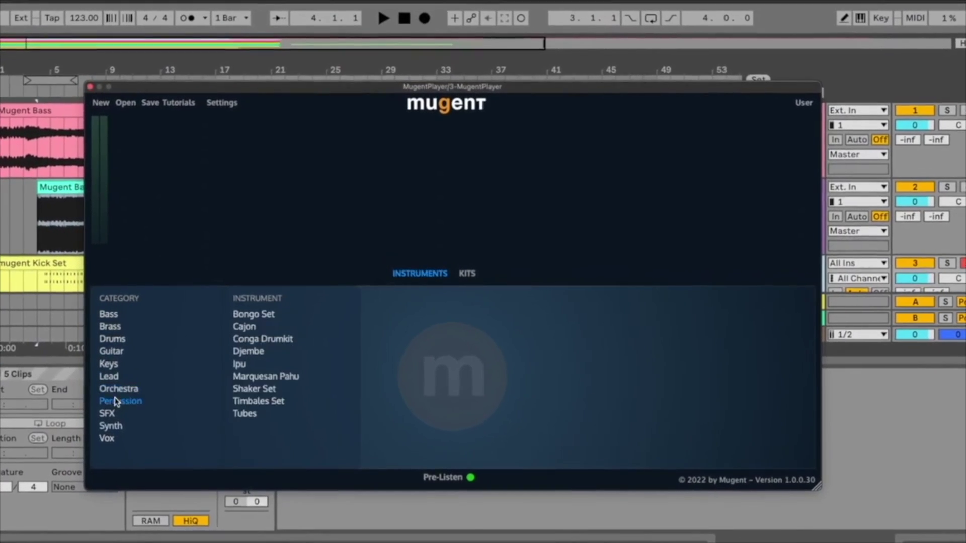
click(110, 431)
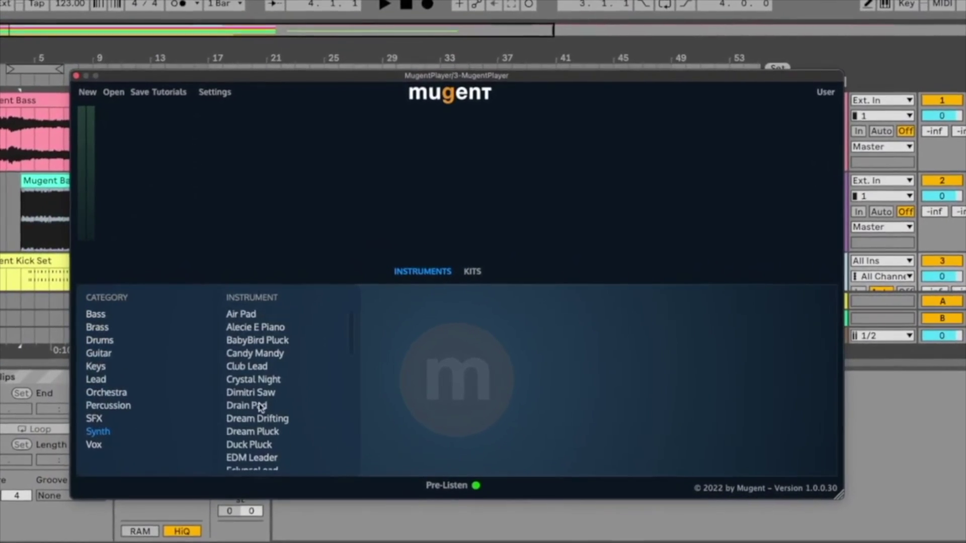
click(254, 403)
double_click(259, 407)
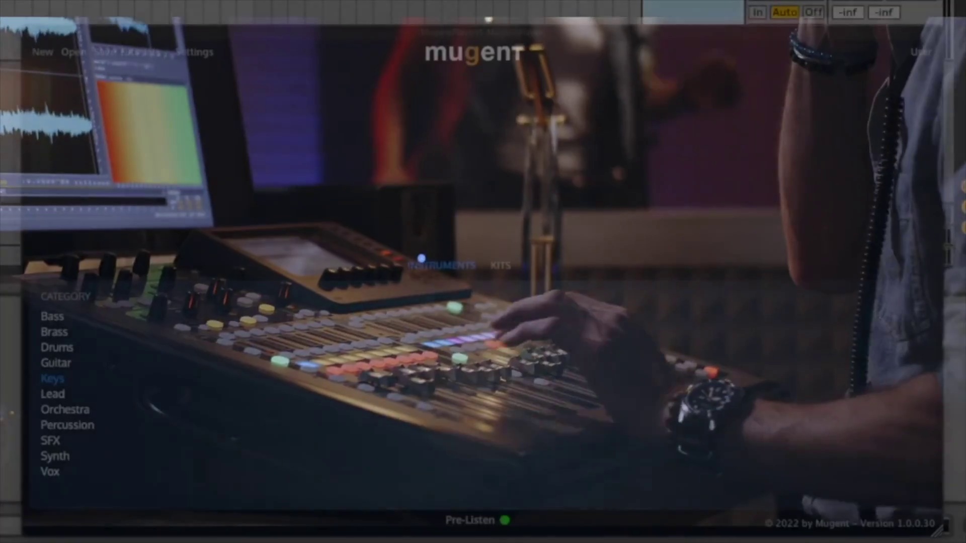
Load the House > Pop House kit and drop all its MIDI parts into the arrangement.
click(501, 265)
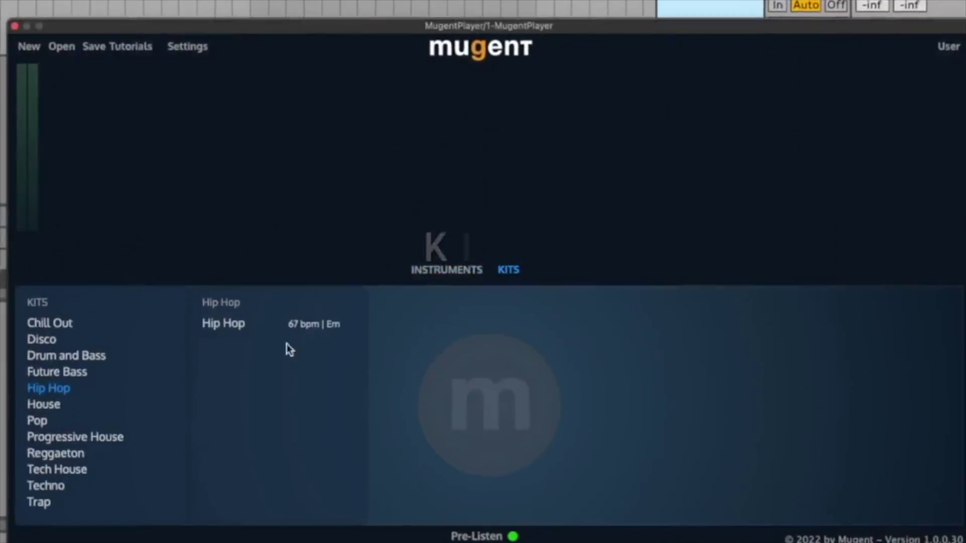
click(46, 407)
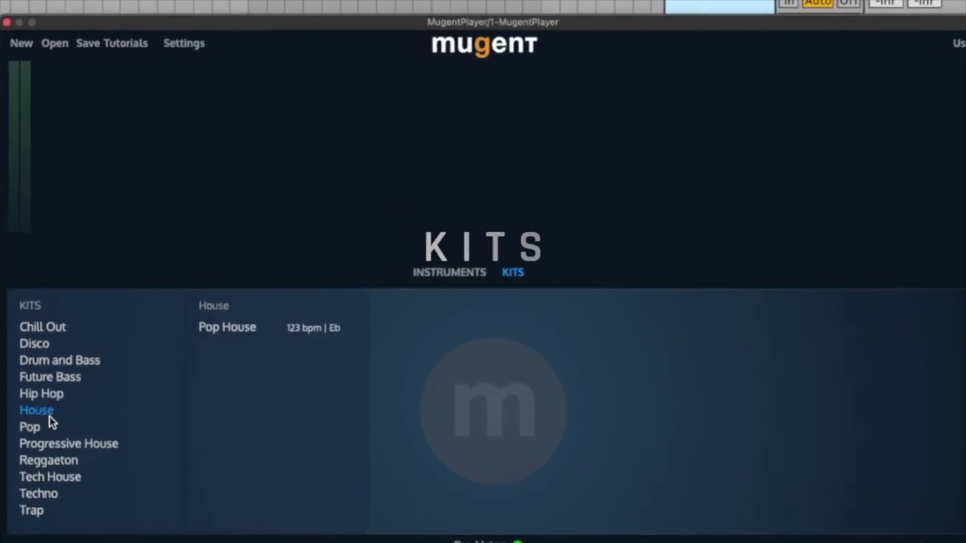
click(239, 334)
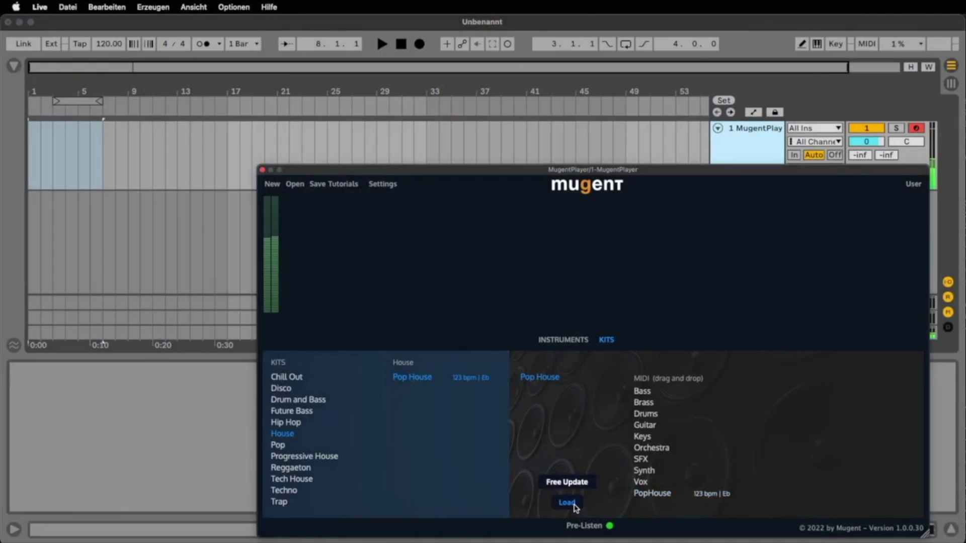
click(568, 503)
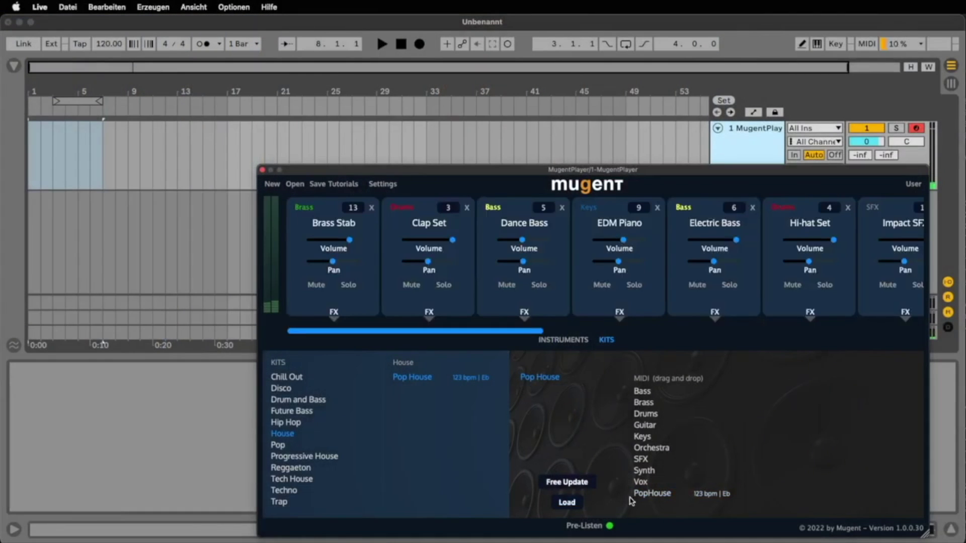
drag(567, 475, 48, 141)
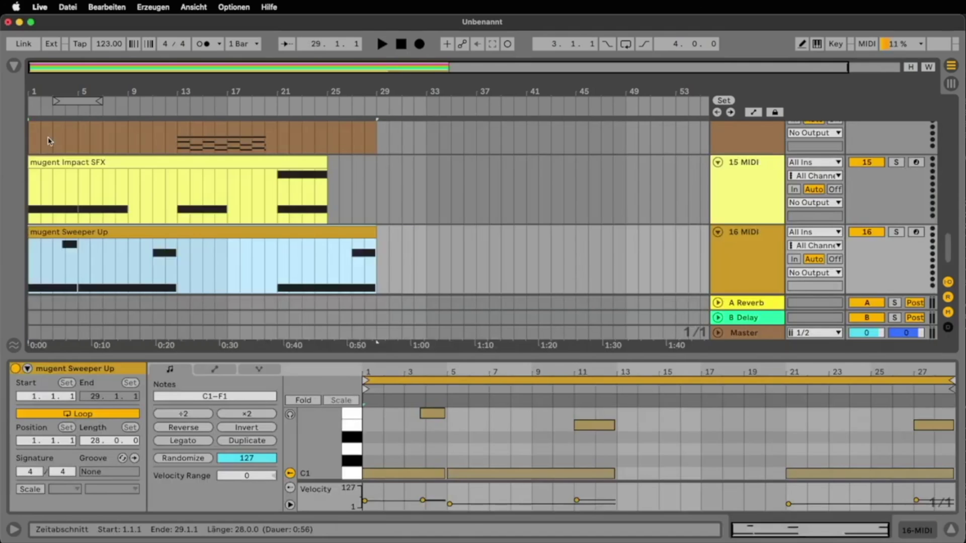
Inspect the Impact SFX and EDM Piano clips' notes, selecting bar 4 of EDM Piano.
click(53, 162)
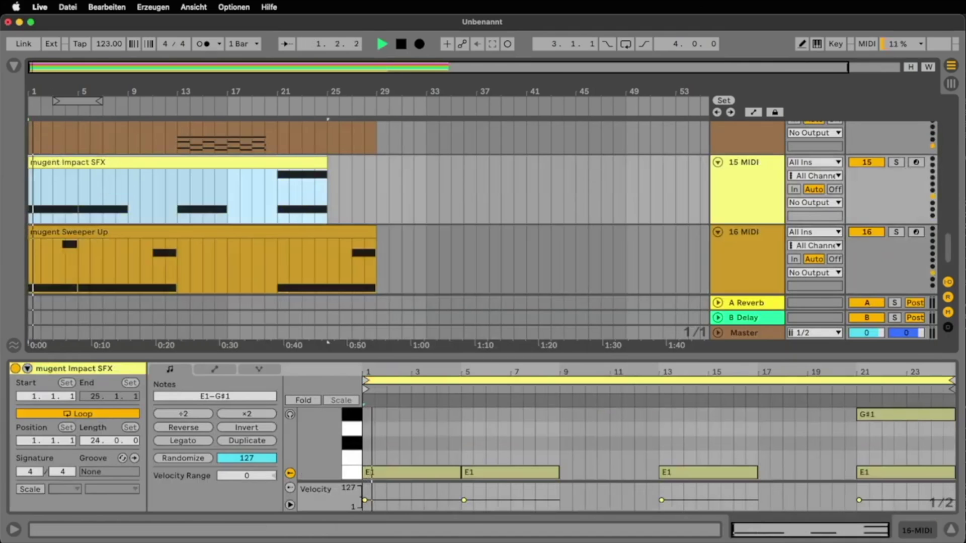
scroll(145, 185, up, 3)
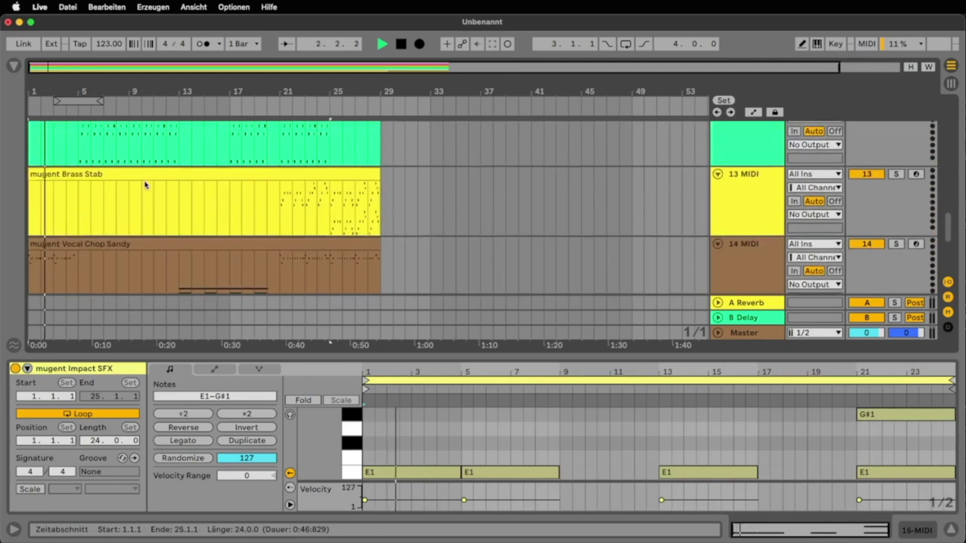
scroll(146, 185, up, 6)
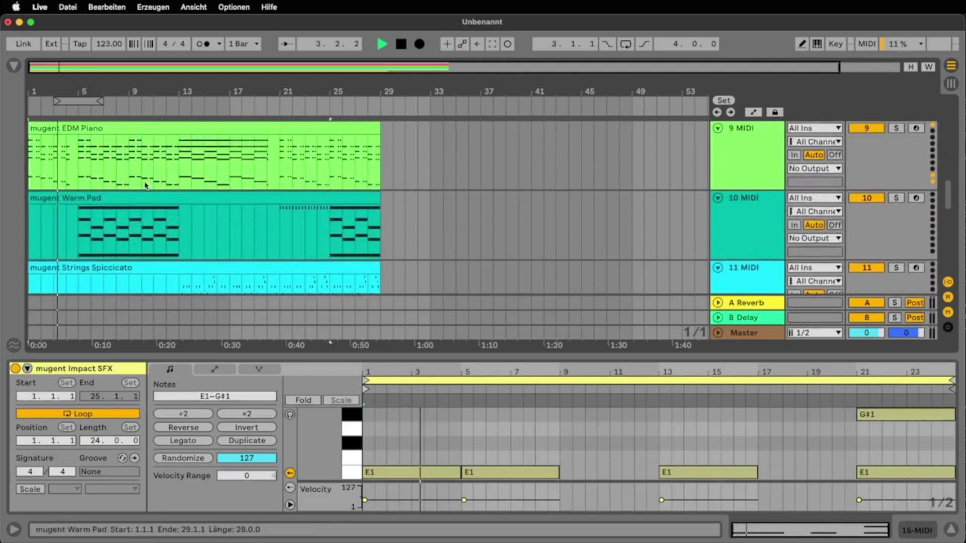
scroll(145, 185, up, 1)
click(56, 150)
drag(78, 151, 22, 157)
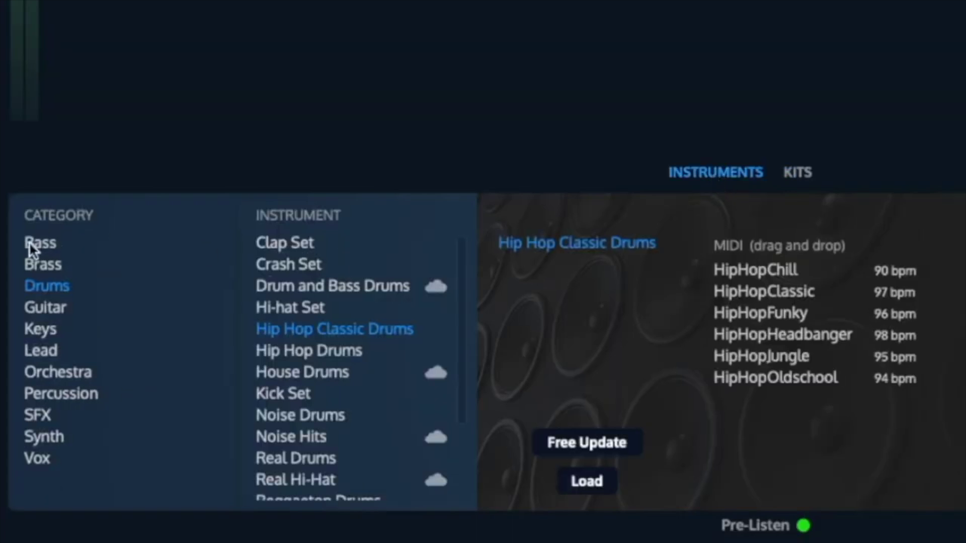
Place Hip Hop Classic Drums' HipHopChill pattern in the arrangement and duplicate it with Ctrl+D.
click(29, 242)
click(41, 264)
click(46, 285)
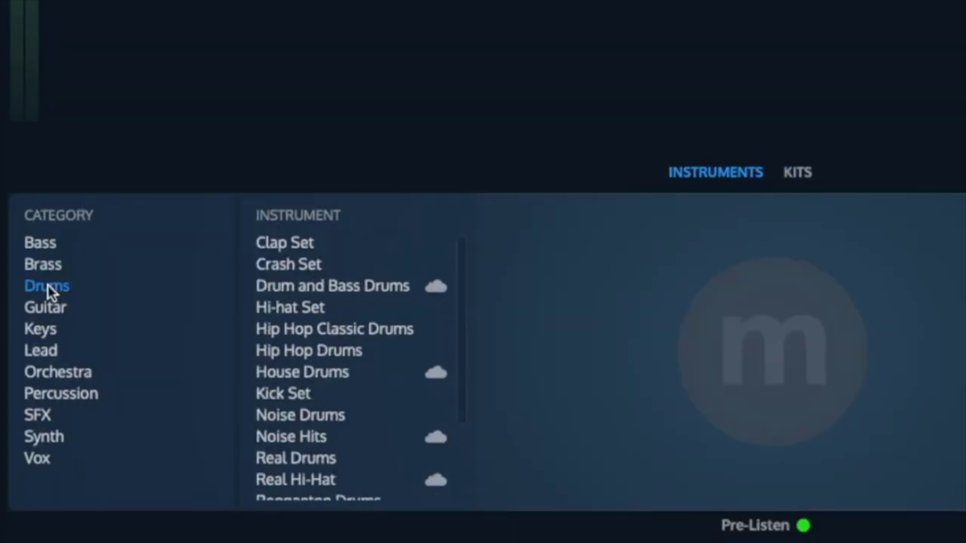
click(328, 329)
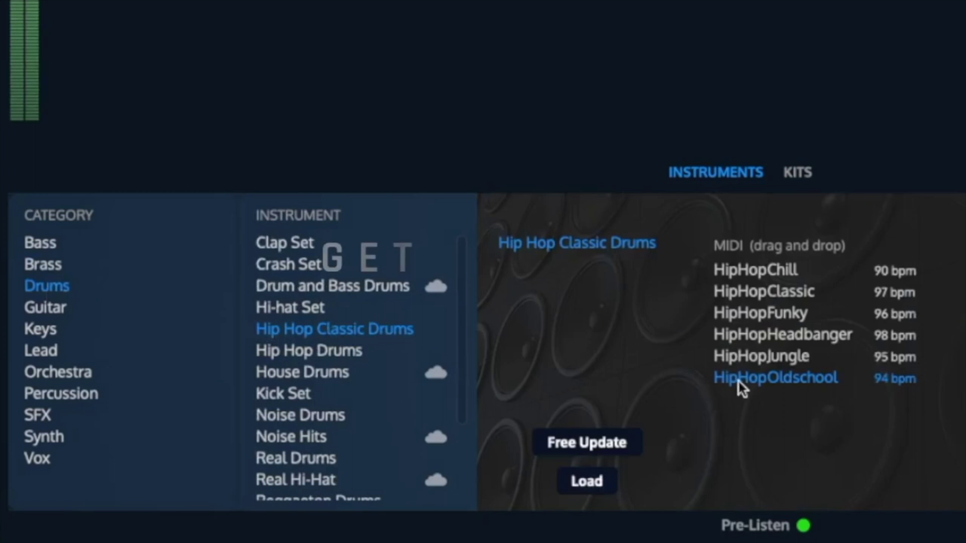
drag(761, 271, 911, 158)
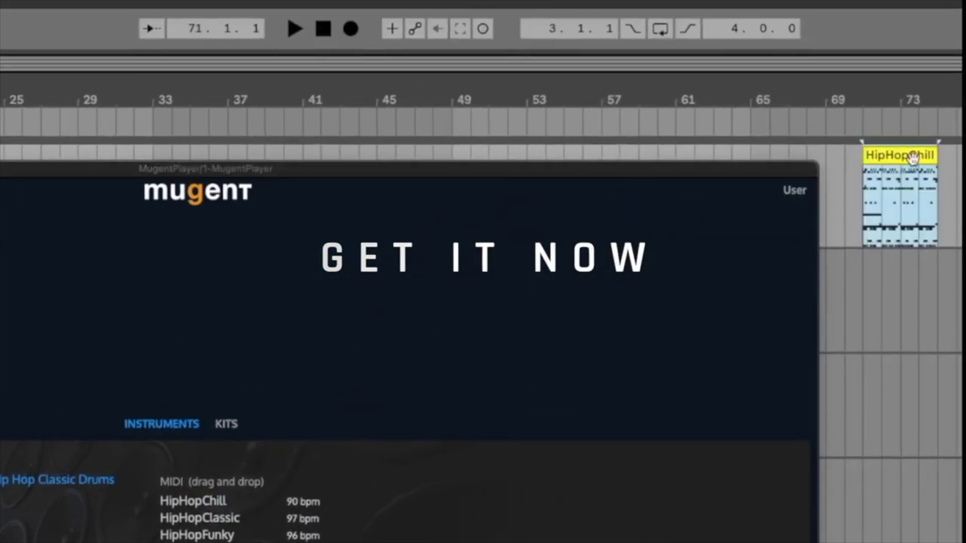
key(ctrl+d)
key(ctrl+d)
key(ctrl+d)
key(ctrl+d)
key(ctrl+d)
key(ctrl+d)
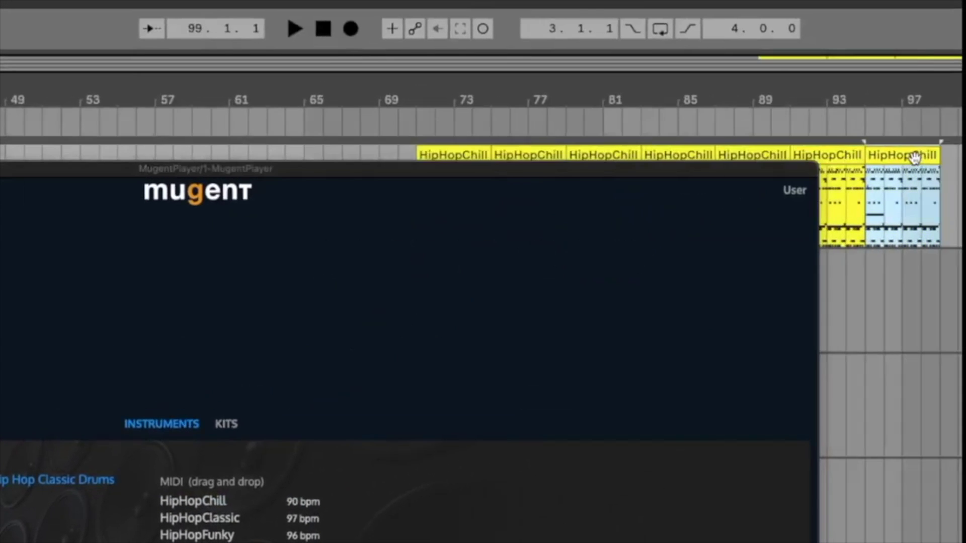